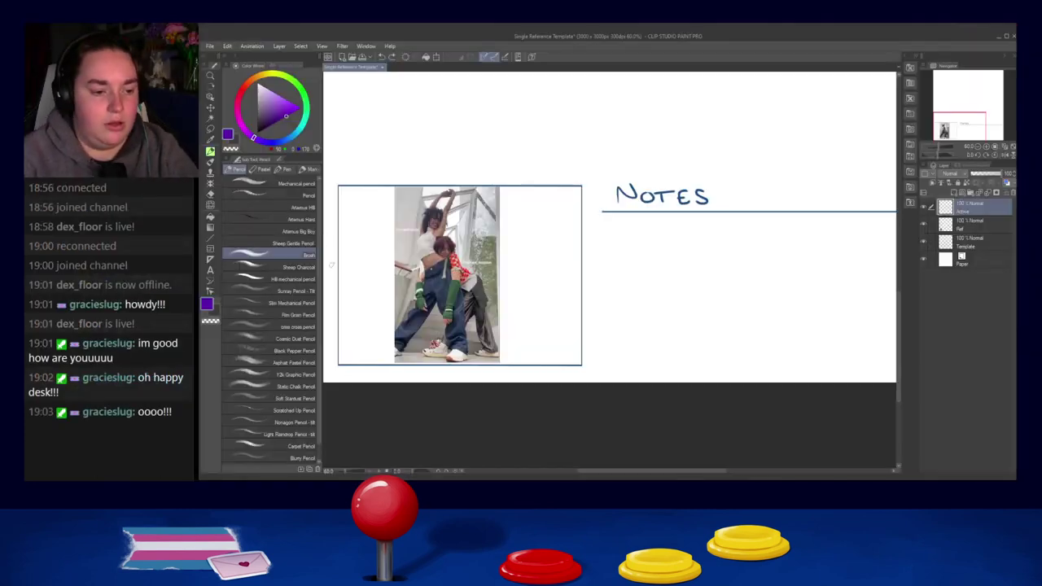
Try the criss cross pencil with a test stroke beside the reference photo and undo it.
mouse_move(439, 245)
left_mouse_down()
mouse_move(505, 232)
mouse_move(518, 249)
mouse_move(522, 223)
left_mouse_up()
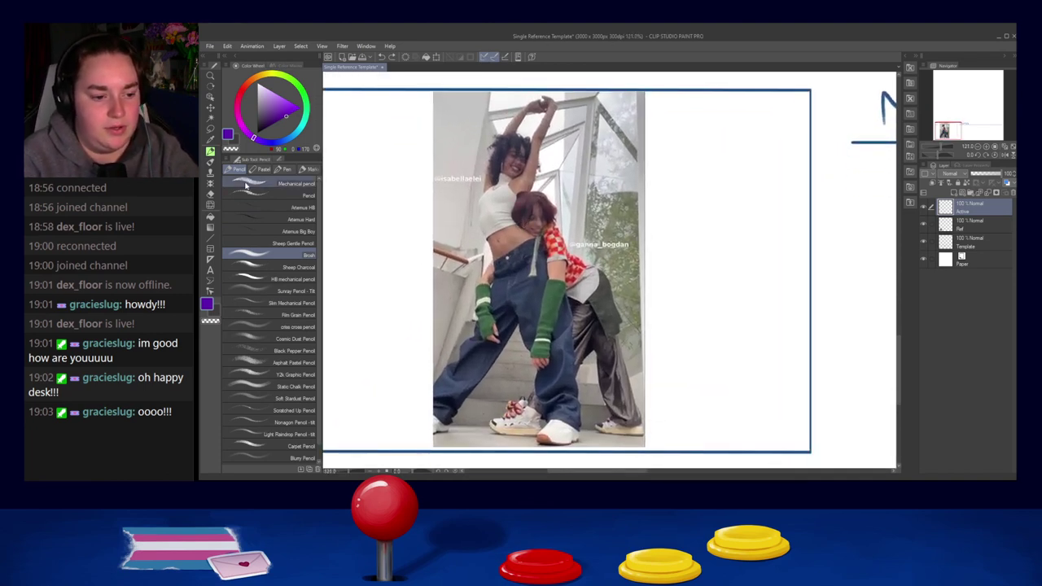
left_click(278, 326)
left_click_drag(689, 258, 715, 296)
key("ctrl+z")
key("ctrl+space")
key("ctrl+z")
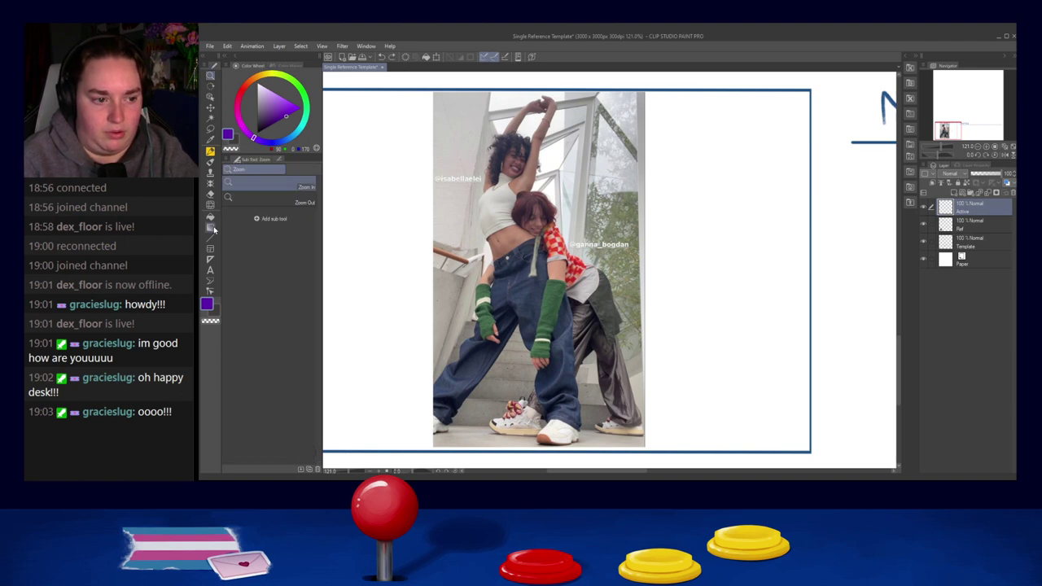
Try the Soft Stardust Pencil with test strokes beside the reference photo and undo them.
left_click(210, 162)
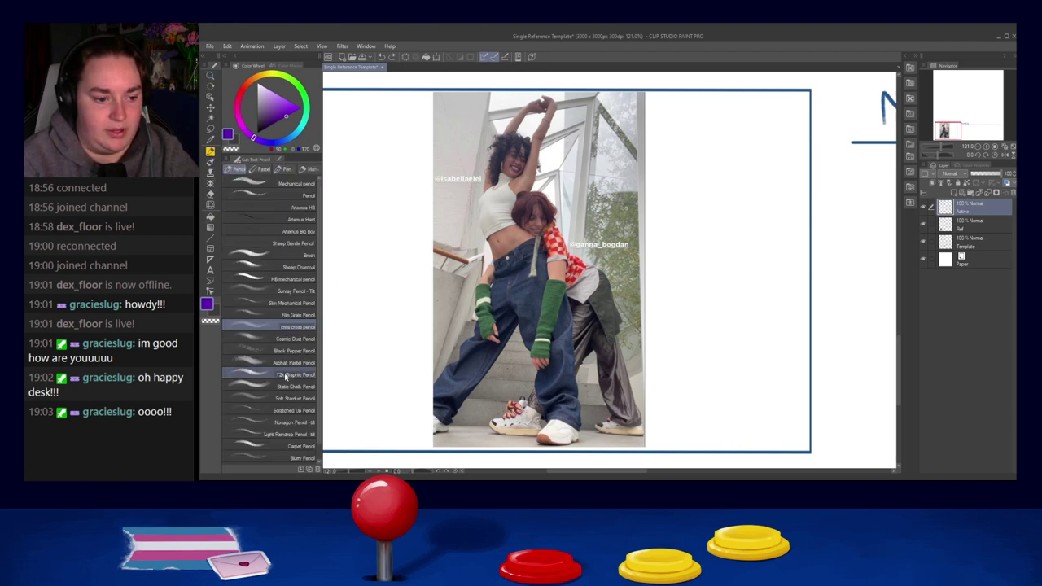
left_click(293, 398)
left_click_drag(697, 236, 720, 291)
left_click_drag(700, 234, 756, 296)
key("ctrl+z")
key("ctrl+z")
scroll(711, 263, "down", 2)
scroll(702, 258, "down", 1)
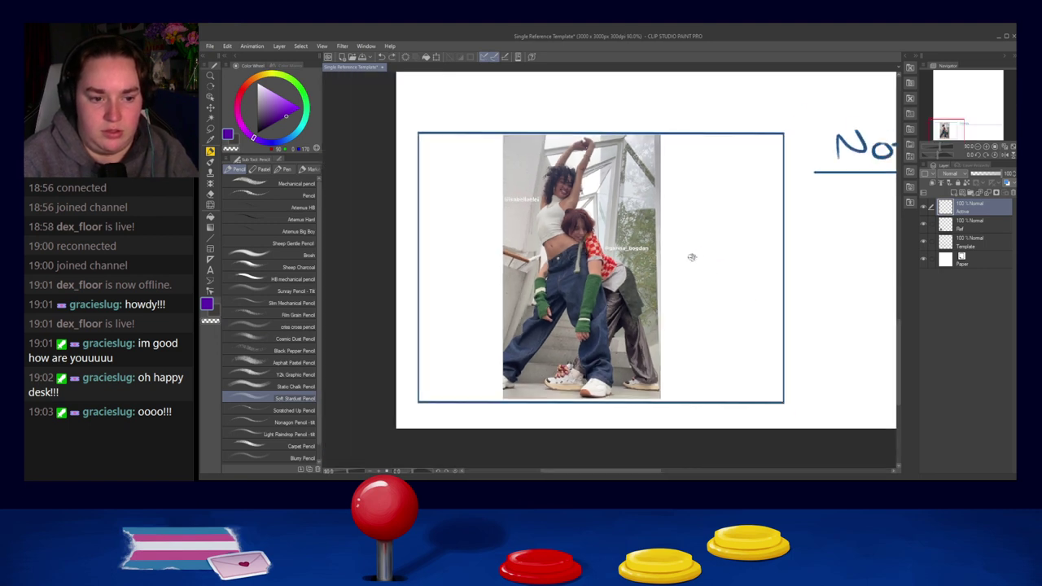
Check the pastel brushes, and try the Attenuo Hard pencil with strokes beside the reference photo.
left_click(267, 169)
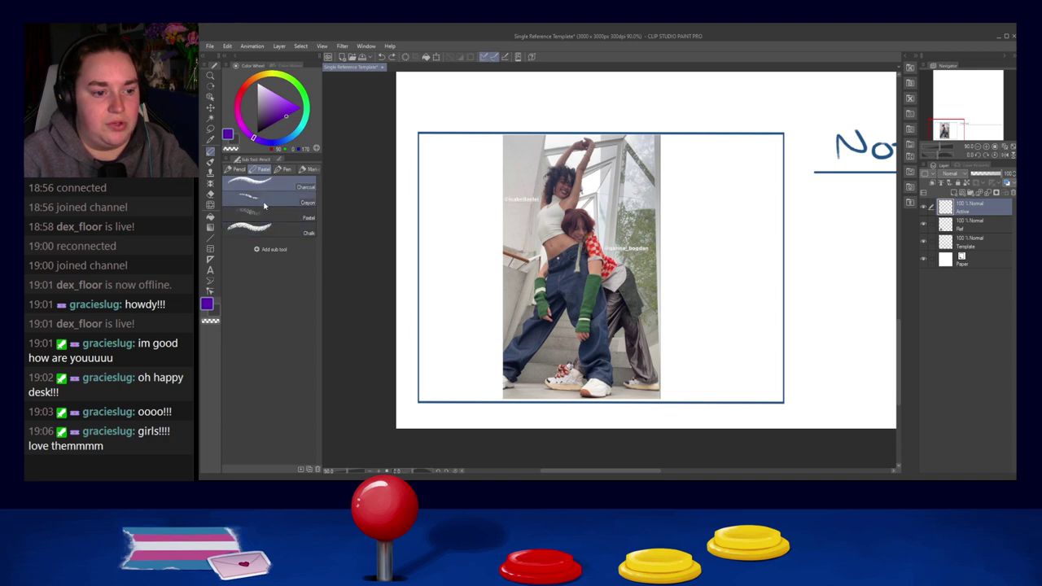
left_click(235, 169)
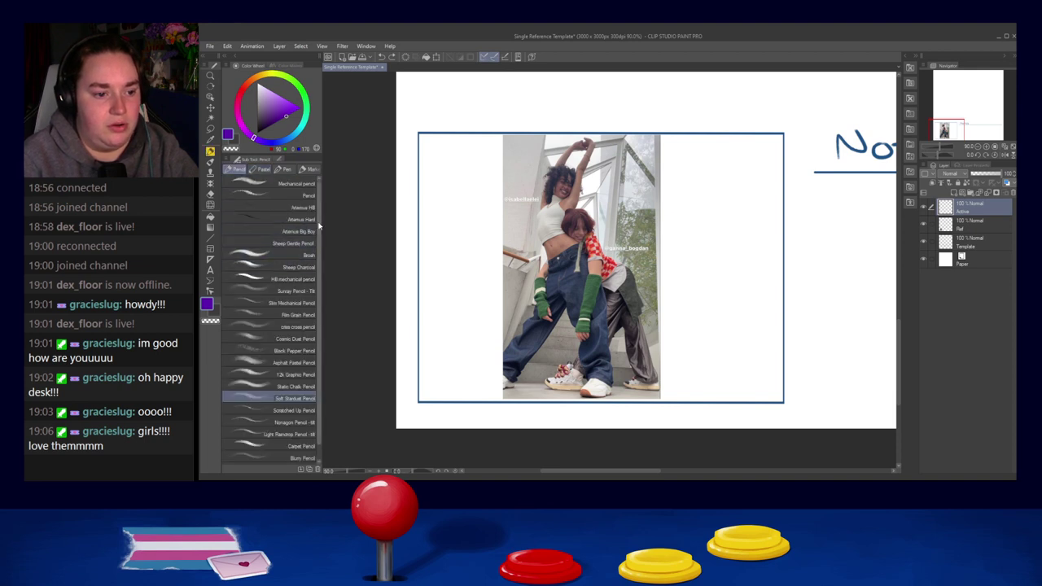
left_click(297, 220)
mouse_move(708, 232)
left_mouse_down()
mouse_move(695, 295)
mouse_move(749, 285)
mouse_move(687, 306)
mouse_move(749, 290)
mouse_move(739, 302)
left_mouse_up()
key("ctrl+z")
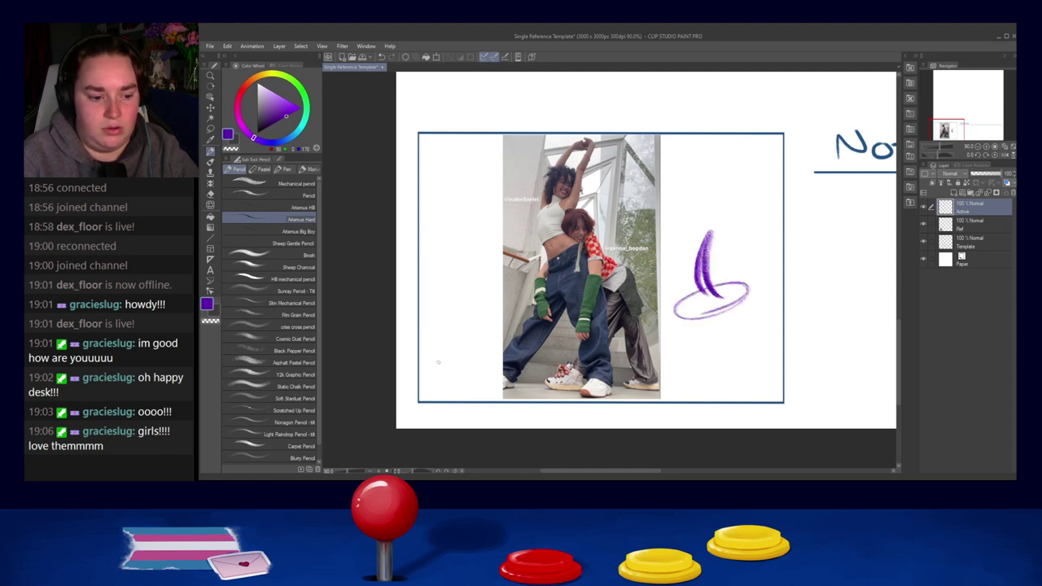
Try the Blurry Pencil with crossing strokes near the photo's lower corner and undo all the test strokes.
scroll(277, 366, "down", 1)
left_click(283, 462)
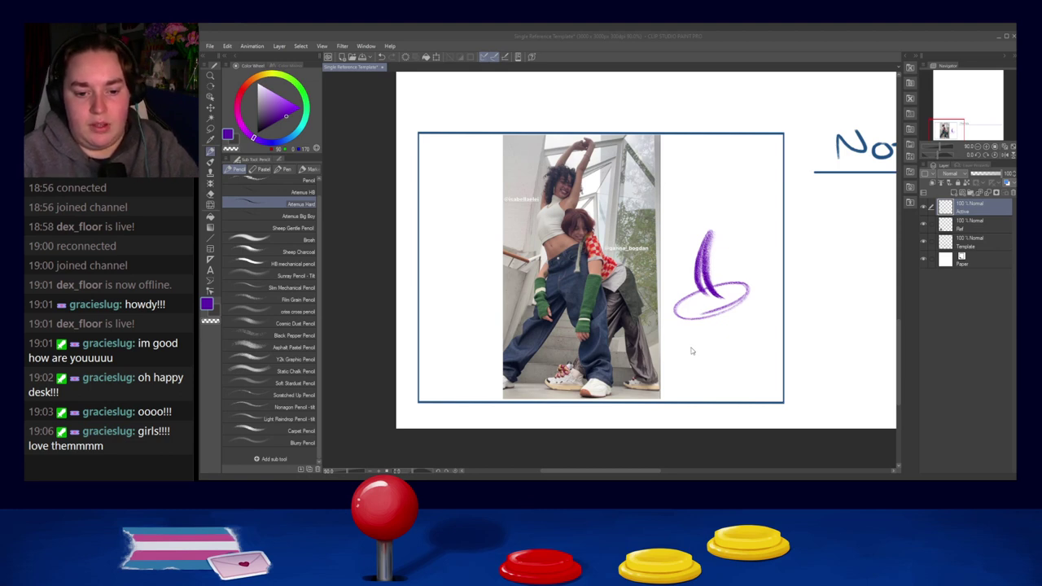
left_click(291, 443)
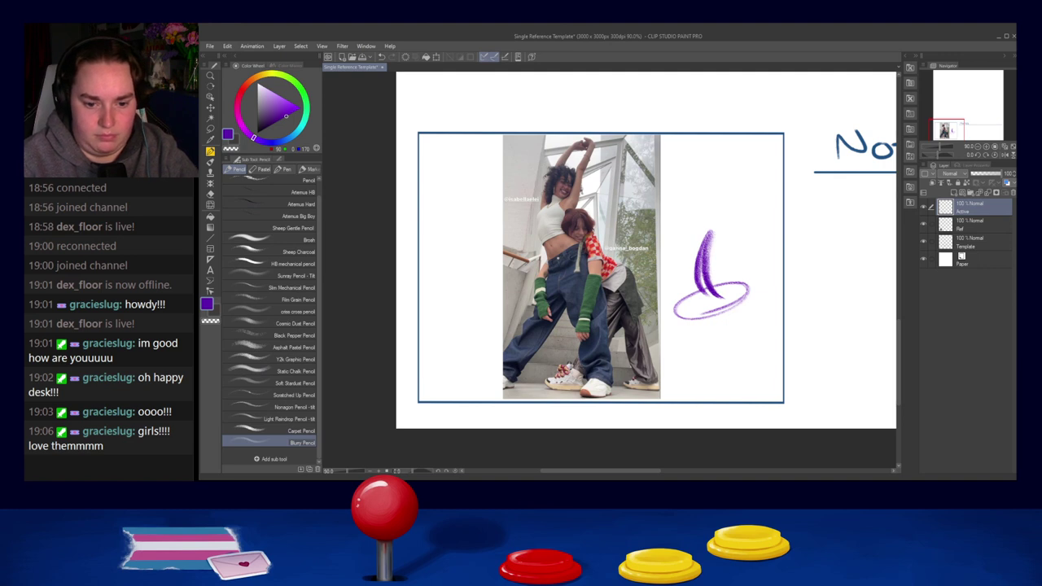
mouse_move(719, 340)
left_mouse_down()
mouse_move(747, 342)
mouse_move(729, 374)
left_mouse_up()
left_click_drag(692, 363, 749, 346)
key("ctrl+z")
key("ctrl+z")
key("ctrl+z")
key("ctrl+z")
key("ctrl+z")
key("ctrl+z")
key("ctrl+z")
key("ctrl+z")
Try the Carpet Pencil with test strokes beside the reference photo and undo them.
left_click(293, 430)
mouse_move(689, 326)
left_mouse_down()
mouse_move(710, 372)
mouse_move(724, 375)
left_mouse_up()
mouse_move(707, 340)
left_mouse_down()
mouse_move(741, 366)
mouse_move(724, 356)
mouse_move(686, 363)
left_mouse_up()
key("ctrl+z")
key("ctrl+z")
key("ctrl+z")
key("ctrl+z")
Select the Light Raindrop Pencil, test it with light and heavy strokes beside the reference photo, and undo the strokes.
left_click(287, 417)
mouse_move(685, 291)
left_mouse_down()
mouse_move(677, 314)
mouse_move(731, 338)
left_mouse_up()
key("ctrl+z")
mouse_move(693, 264)
left_mouse_down()
mouse_move(685, 287)
mouse_move(727, 318)
mouse_move(732, 279)
mouse_move(757, 266)
left_mouse_up()
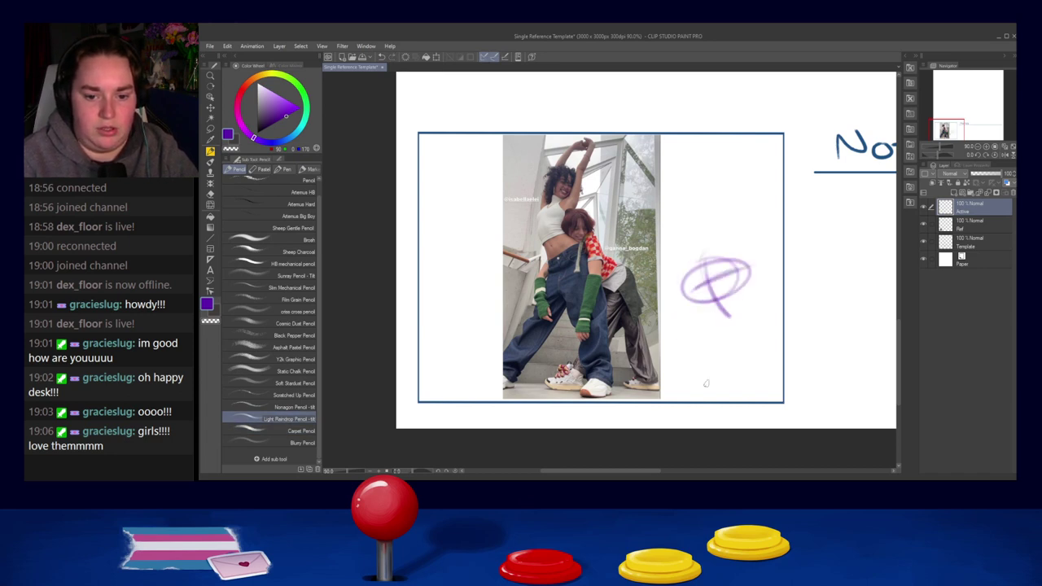
mouse_move(698, 309)
left_mouse_down()
mouse_move(710, 358)
mouse_move(736, 371)
mouse_move(781, 328)
left_mouse_up()
left_click_drag(688, 374, 754, 354)
key("ctrl+z")
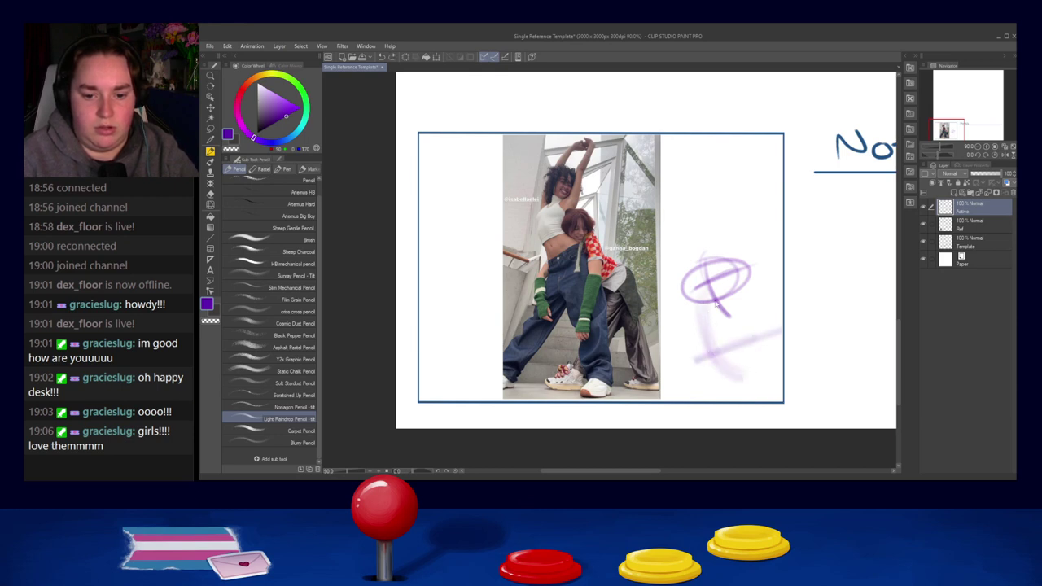
key("ctrl+z")
key("ctrl+z")
key("ctrl+z")
key("ctrl+z")
key("ctrl+z")
key("ctrl+z")
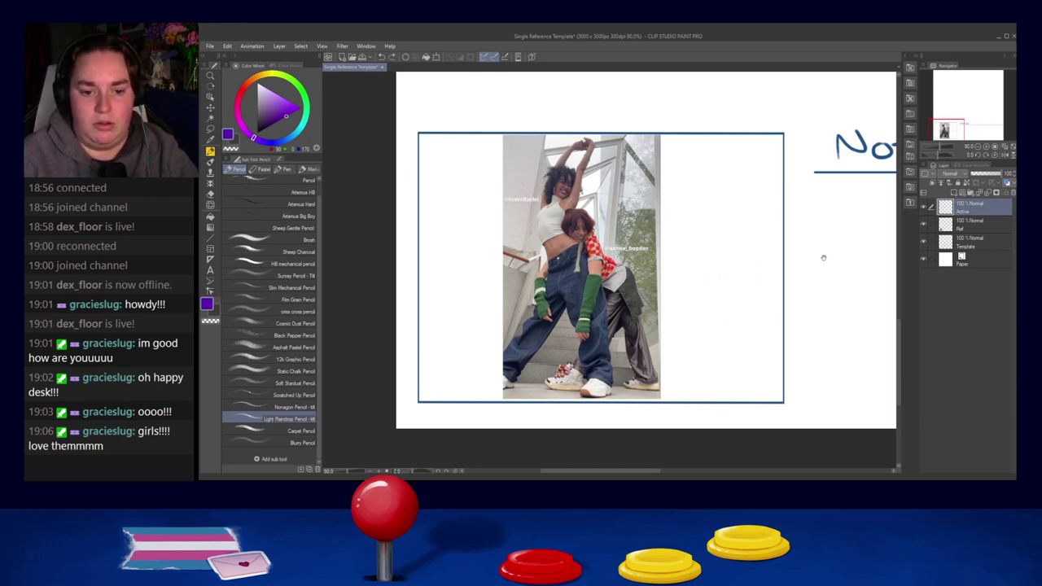
Try handwriting the first letters of a note below the NOTES heading and undo them.
left_click_drag(823, 257, 563, 258)
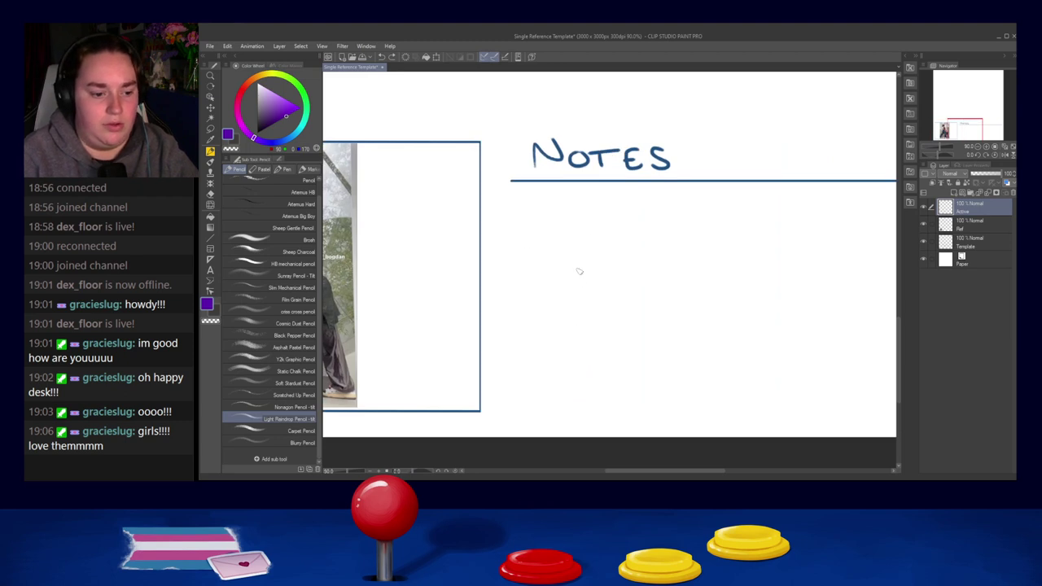
mouse_move(517, 202)
left_mouse_down()
mouse_move(544, 227)
mouse_move(527, 237)
mouse_move(511, 226)
left_mouse_up()
key("ctrl+z")
key("ctrl+z")
left_click_drag(531, 219, 543, 231)
key("ctrl+z")
key("ctrl+z")
key("ctrl+z")
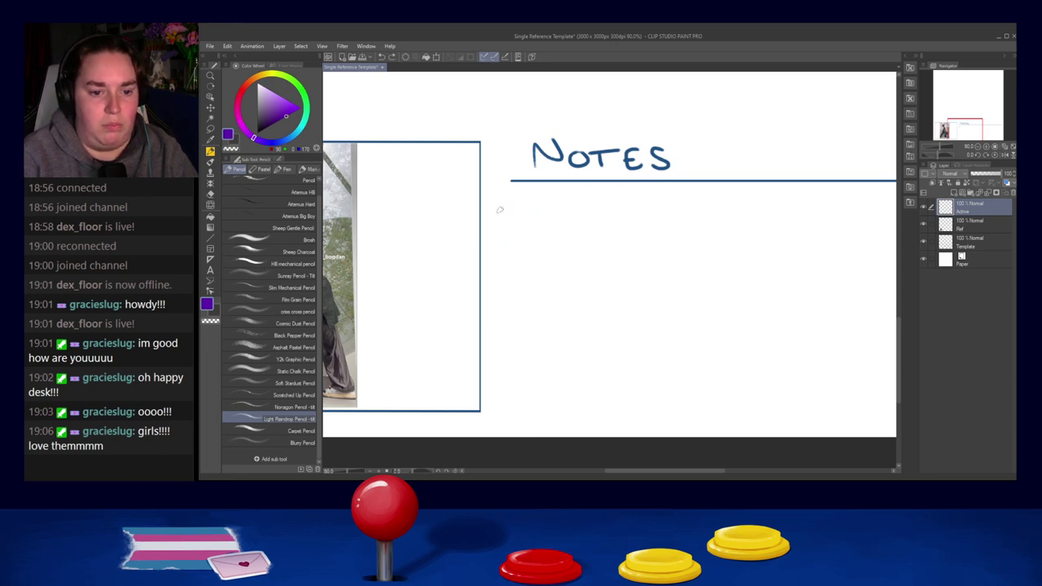
Handwrite "BRUSH =" in purple just below the NOTES heading line.
scroll(500, 211, "down", 2)
scroll(500, 212, "up", 1)
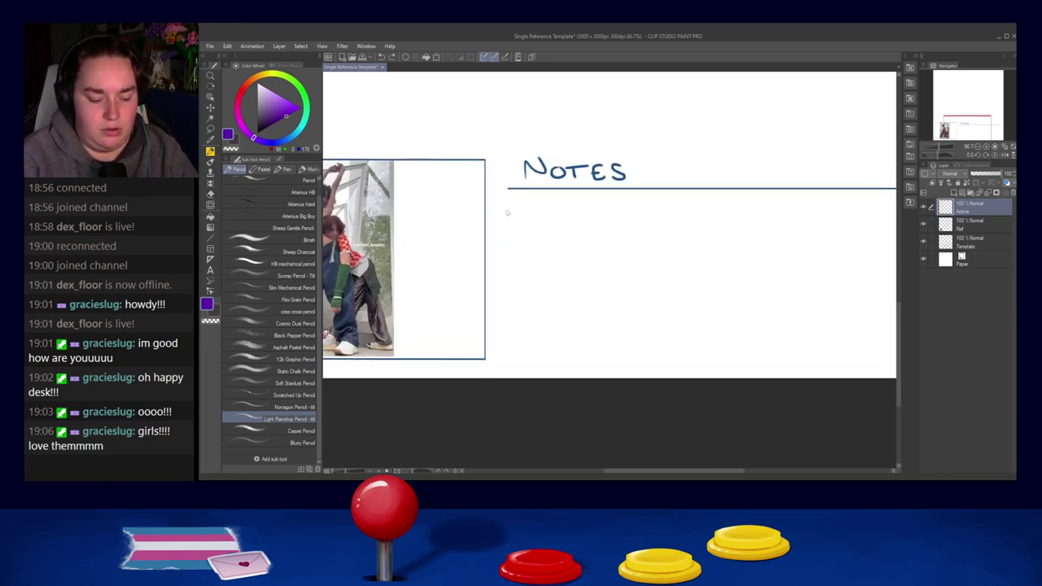
left_click_drag(499, 209, 500, 231)
mouse_move(500, 205)
left_mouse_down()
mouse_move(509, 229)
mouse_move(522, 219)
mouse_move(524, 229)
mouse_move(550, 218)
left_mouse_up()
left_click(281, 160)
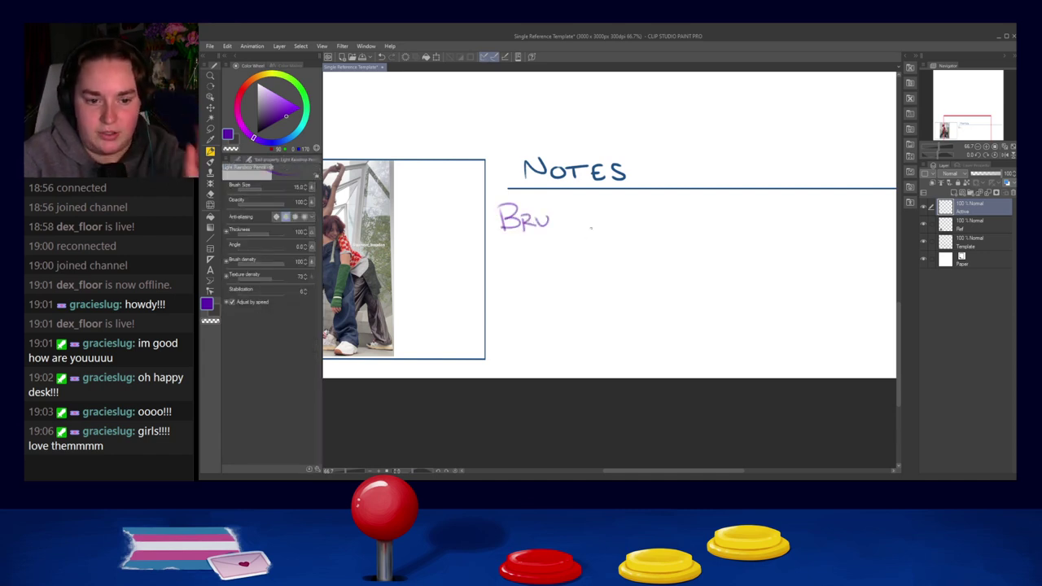
mouse_move(567, 212)
left_mouse_down()
mouse_move(556, 228)
mouse_move(571, 228)
left_mouse_up()
left_click_drag(572, 219, 582, 227)
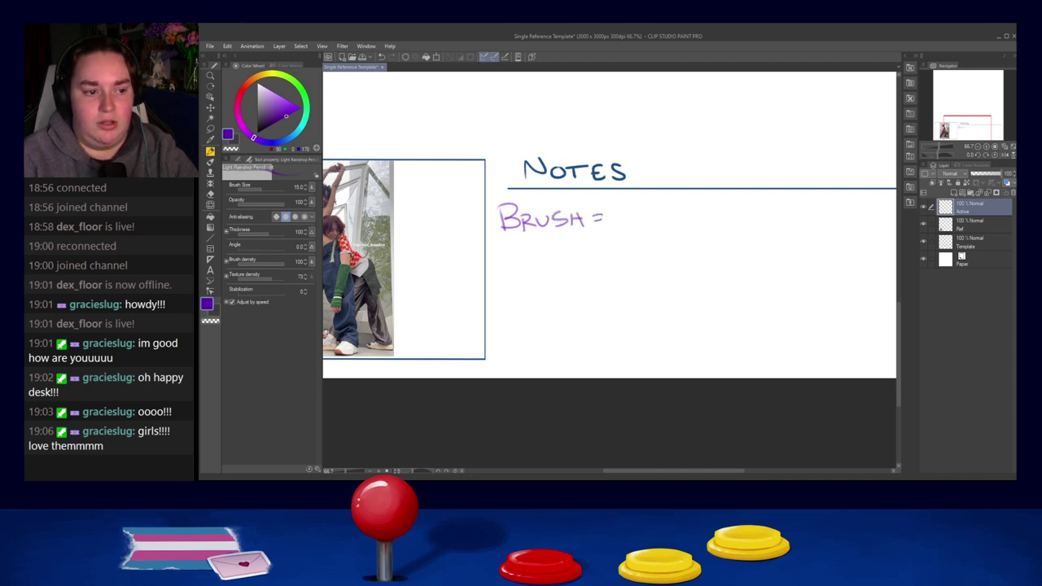
Handwrite "LIGHT" after "BRUSH =" in the note, undoing a stray stroke.
left_click(234, 159)
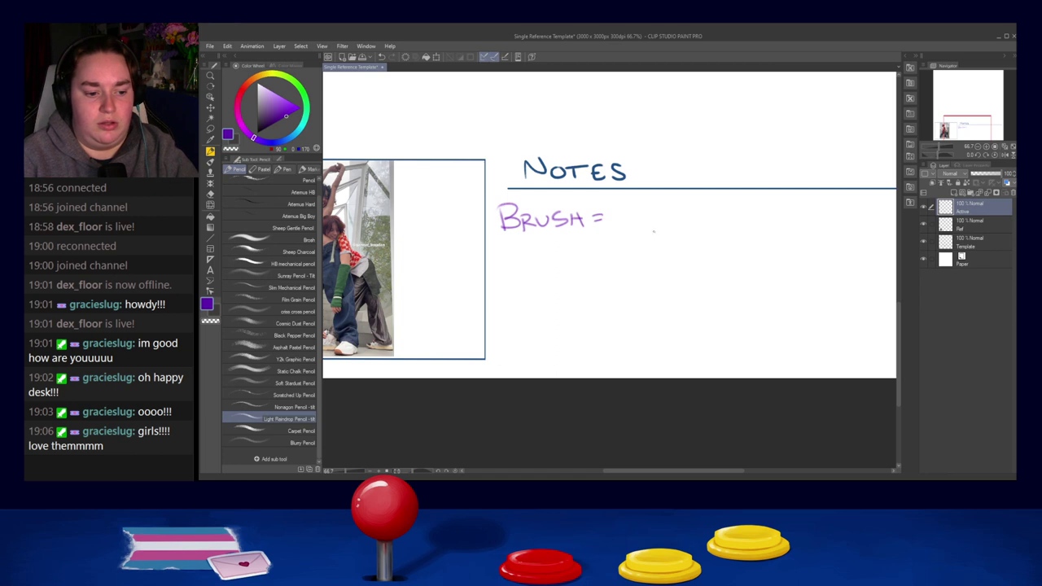
mouse_move(617, 205)
left_mouse_down()
mouse_move(617, 228)
mouse_move(627, 227)
left_mouse_up()
mouse_move(634, 216)
left_mouse_down()
mouse_move(635, 228)
mouse_move(651, 222)
left_mouse_up()
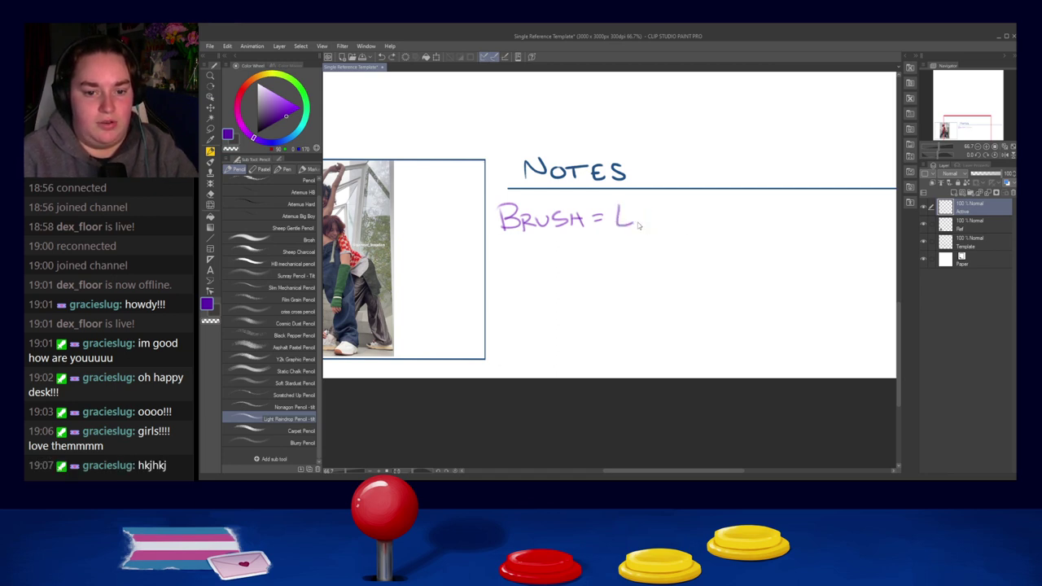
left_click_drag(655, 214, 651, 227)
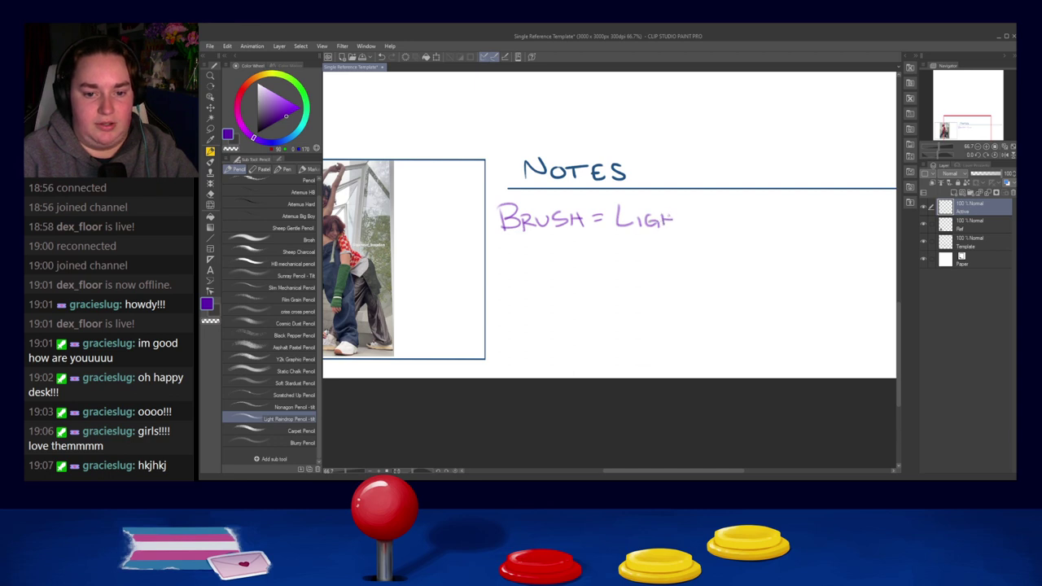
key("ctrl+z")
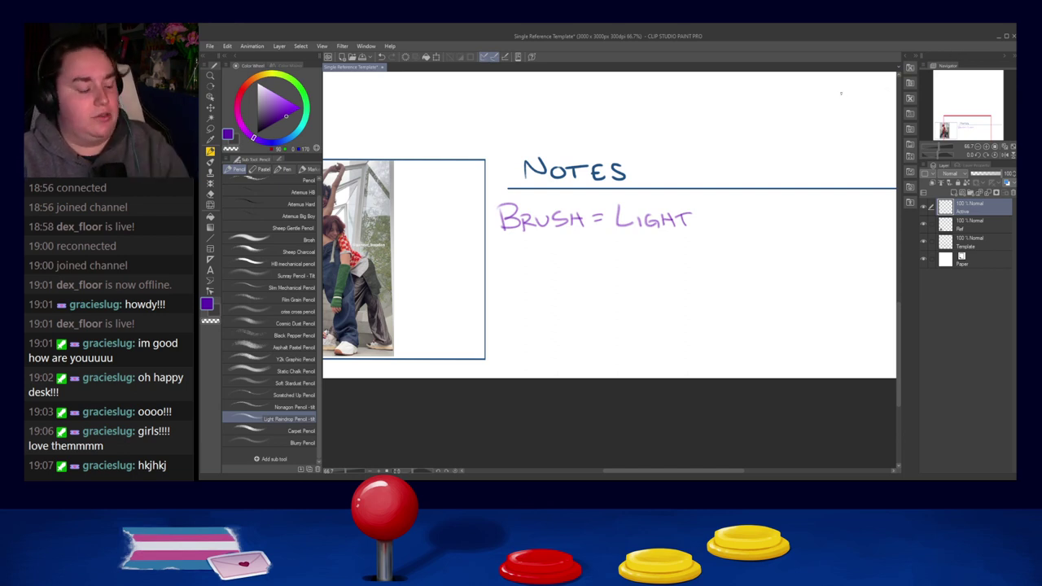
Complete the handwritten brush note with "RAINDROP PENCIL" after "LIGHT".
left_click_drag(519, 259, 570, 267)
key("ctrl+z")
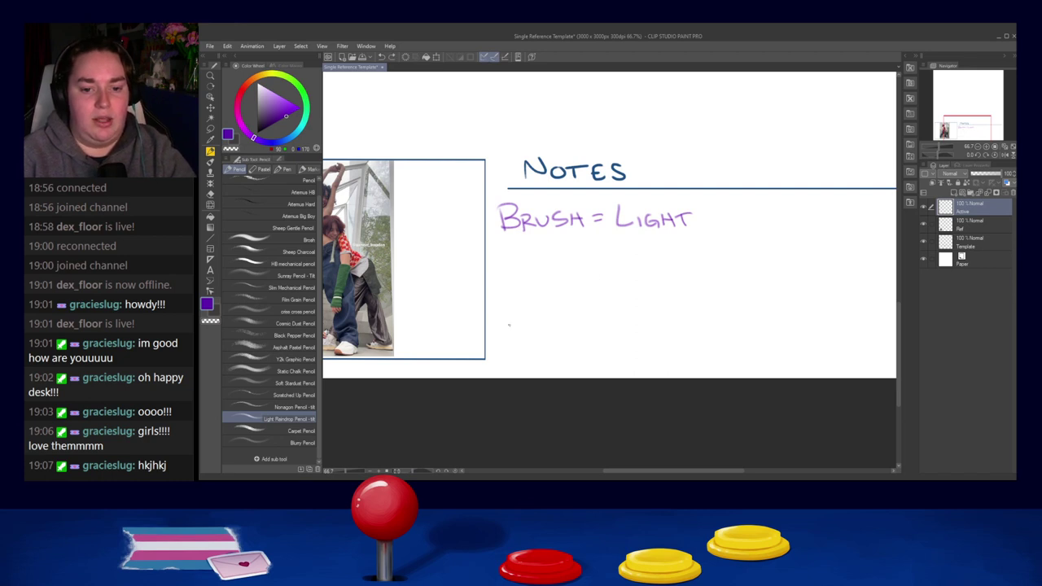
mouse_move(487, 254)
left_mouse_down()
mouse_move(537, 271)
mouse_move(529, 257)
left_mouse_up()
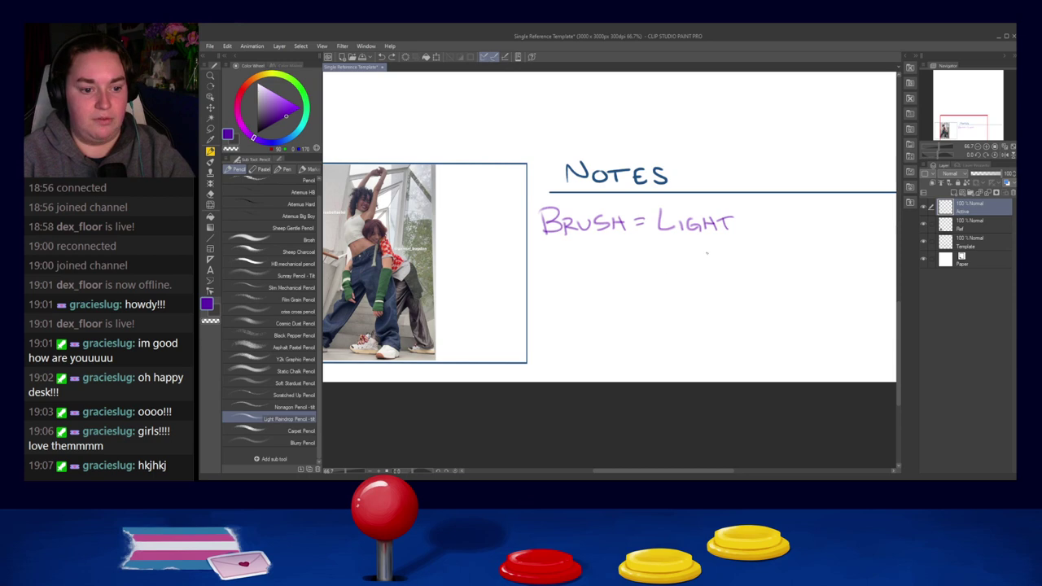
left_click_drag(716, 247, 690, 228)
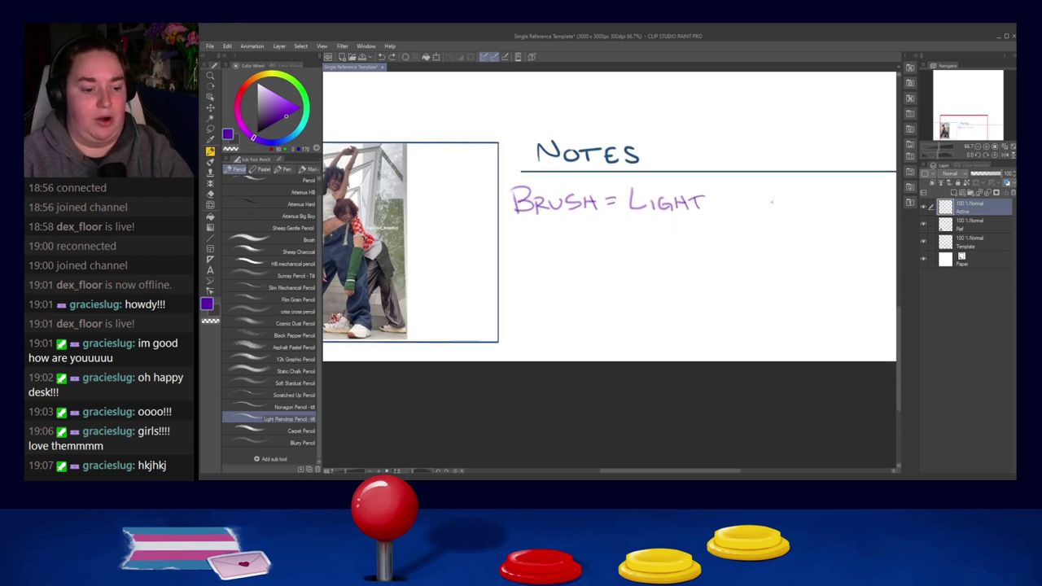
mouse_move(715, 192)
left_mouse_down()
mouse_move(726, 208)
mouse_move(747, 208)
left_mouse_up()
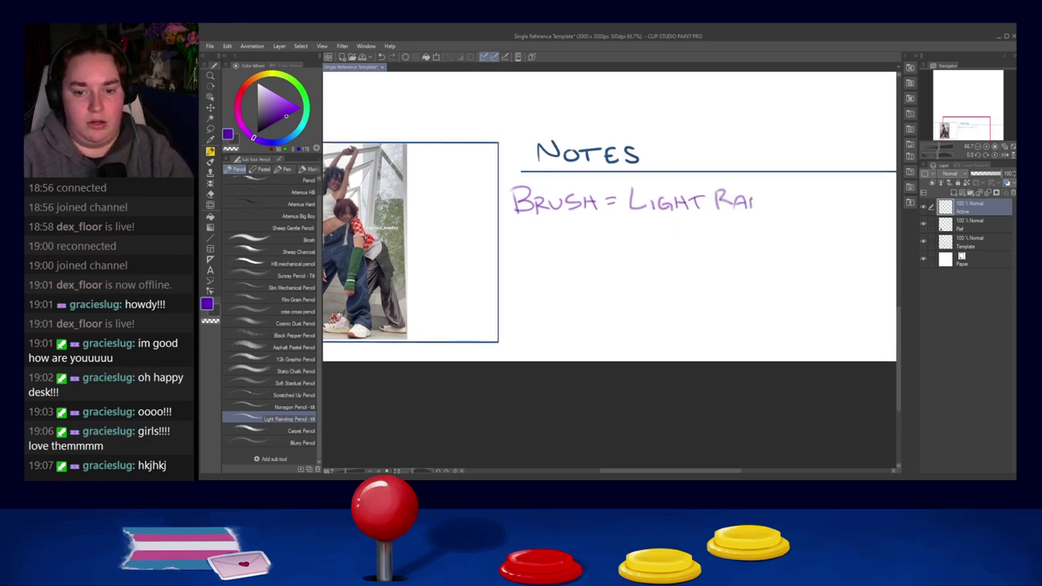
mouse_move(775, 196)
left_mouse_down()
mouse_move(775, 209)
mouse_move(801, 210)
left_mouse_up()
left_click_drag(803, 201, 809, 213)
mouse_move(809, 198)
left_mouse_down()
mouse_move(797, 220)
mouse_move(730, 221)
mouse_move(758, 196)
mouse_move(811, 211)
left_mouse_up()
left_click_drag(817, 199, 828, 210)
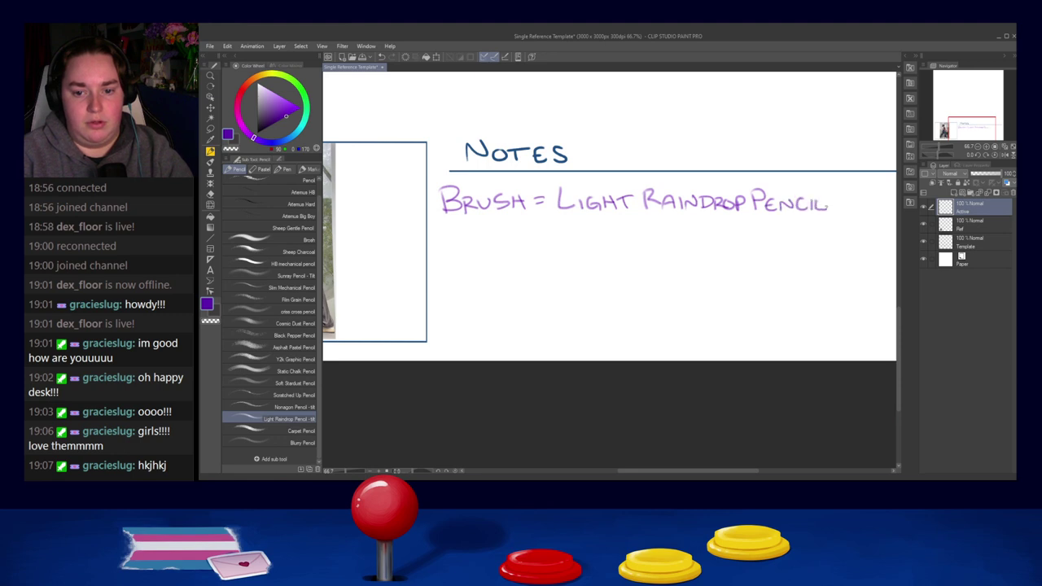
Sample the dark green of the arm warmer in the reference photo as the drawing colour.
mouse_move(486, 258)
left_mouse_down()
mouse_move(518, 247)
mouse_move(517, 225)
mouse_move(633, 227)
left_mouse_up()
left_click(474, 251, "alt")
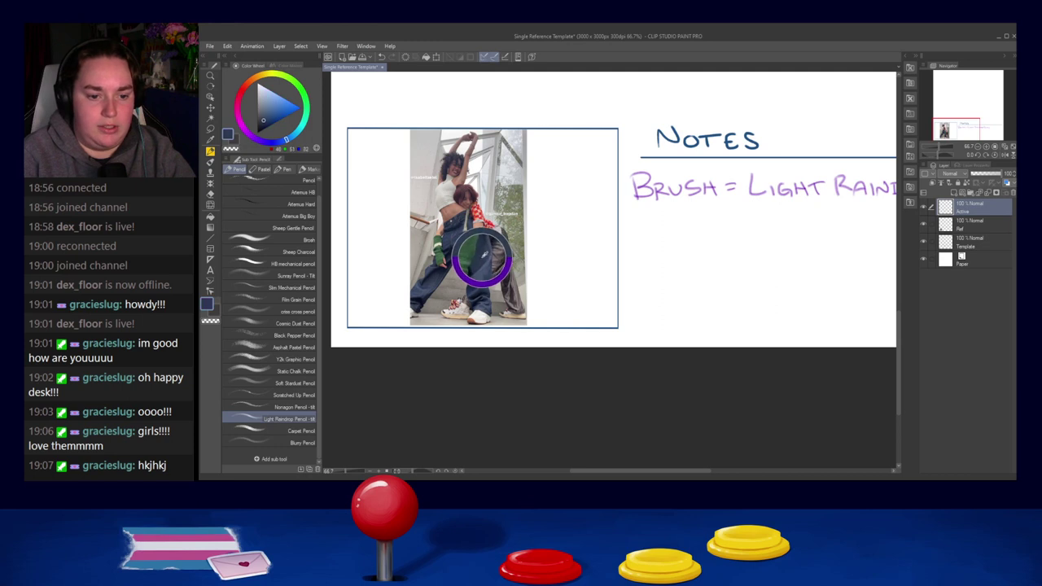
left_click_drag(656, 274, 483, 254)
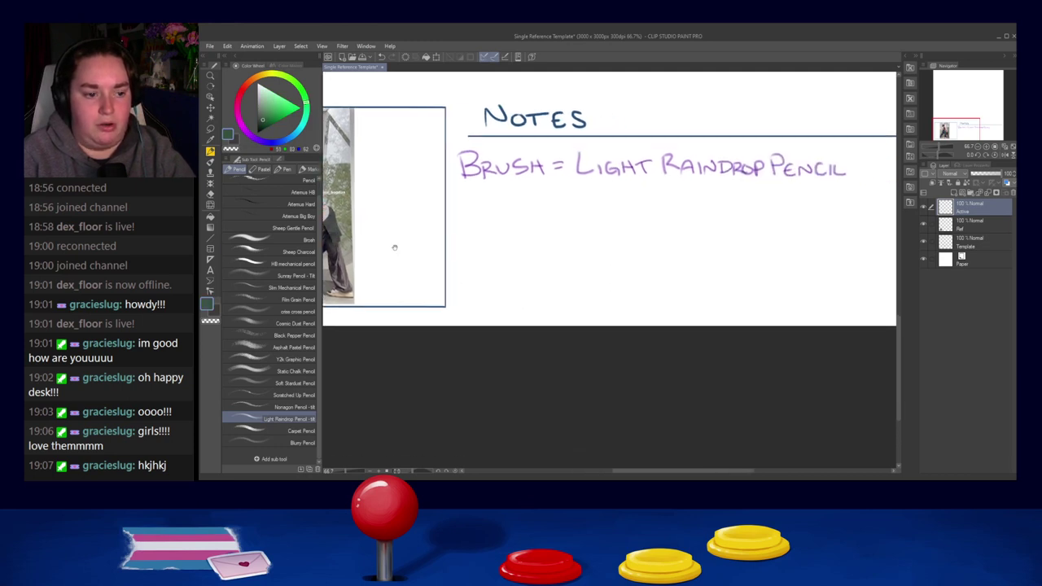
Lock the Active layer's transparent pixels and recolour the handwritten brush note green with the G-pen.
left_click(290, 170)
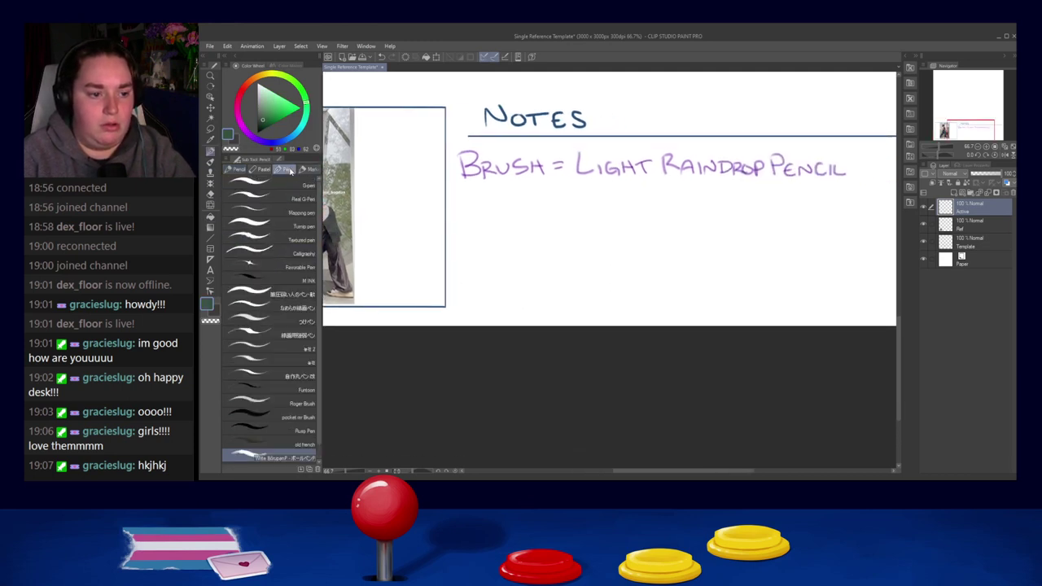
left_click(967, 185)
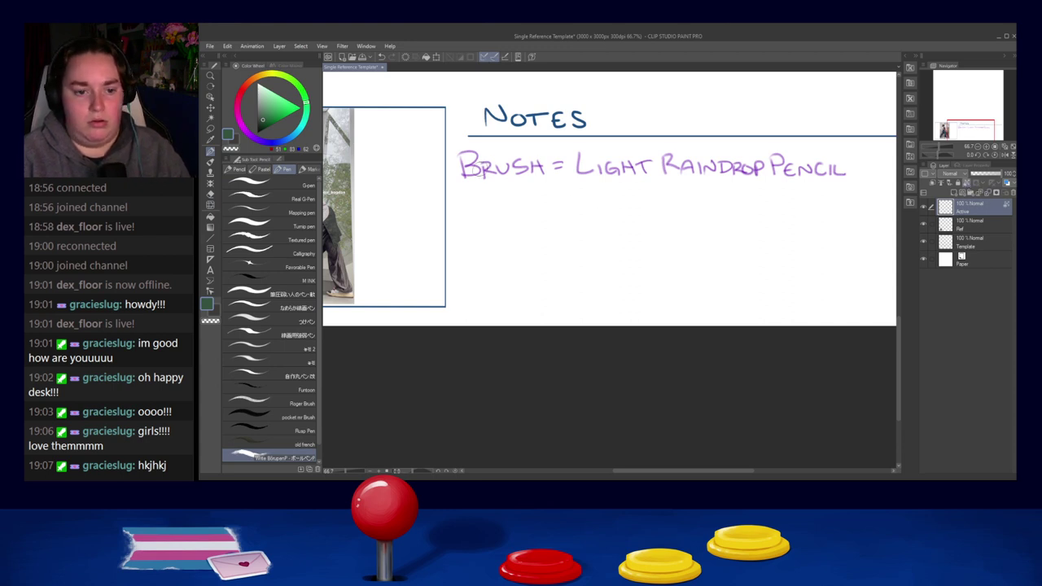
left_click(281, 187)
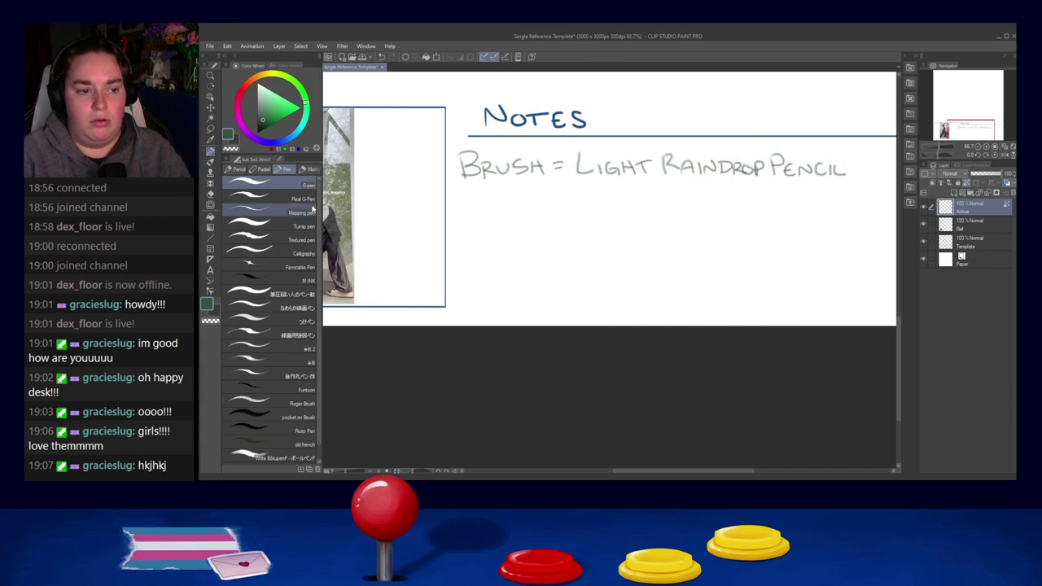
Reduce the G-pen's brush size, trying green dots below the brush note and undoing them.
key("bracketleft")
key("bracketleft")
key("bracketleft")
key("bracketleft")
key("bracketleft")
key("bracketleft")
key("bracketleft")
key("bracketleft")
key("bracketleft")
key("bracketleft")
key("bracketleft")
key("bracketleft")
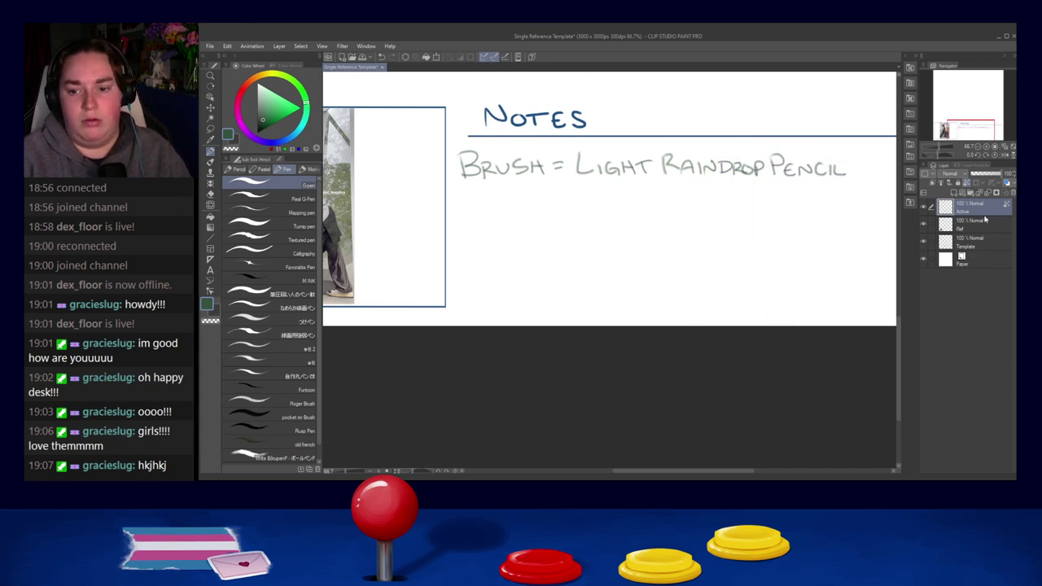
left_click(512, 216)
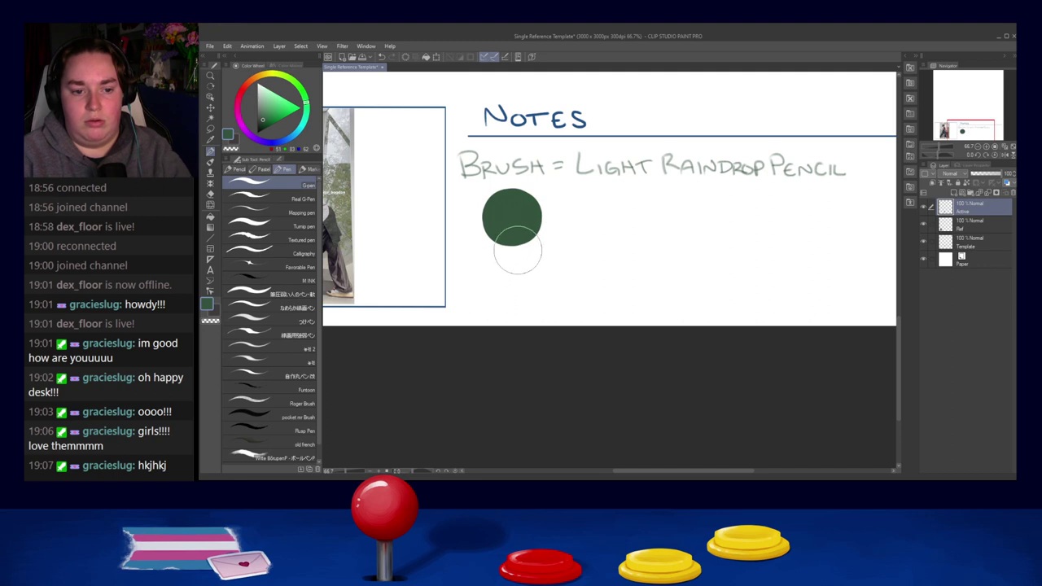
key("ctrl+z")
left_click(483, 208)
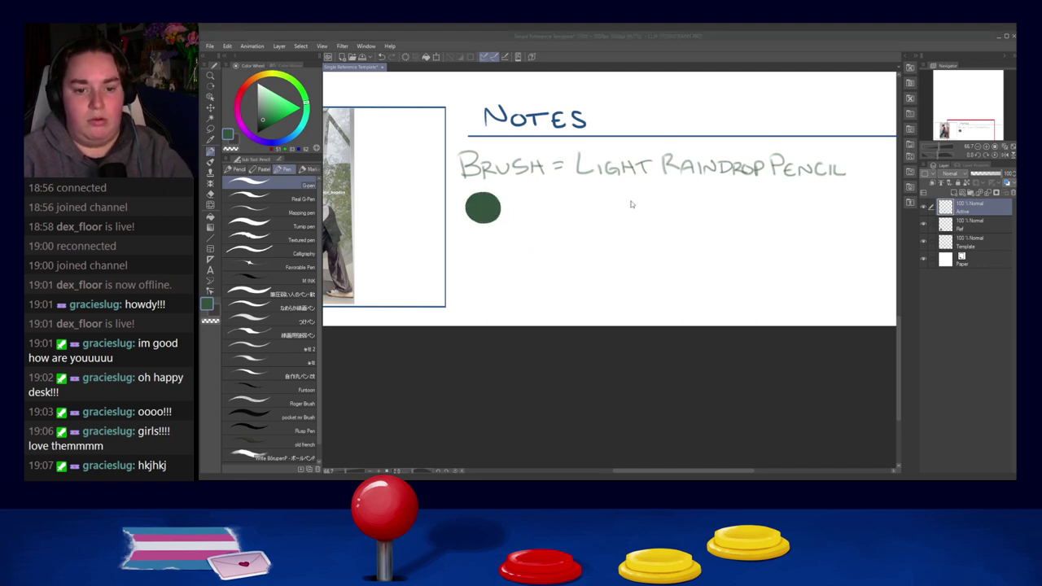
key("ctrl+z")
Place a solid green colour dot just after "PENCIL" at the end of the brush note.
left_click_drag(724, 201, 586, 194)
left_click(746, 160)
left_click(744, 158)
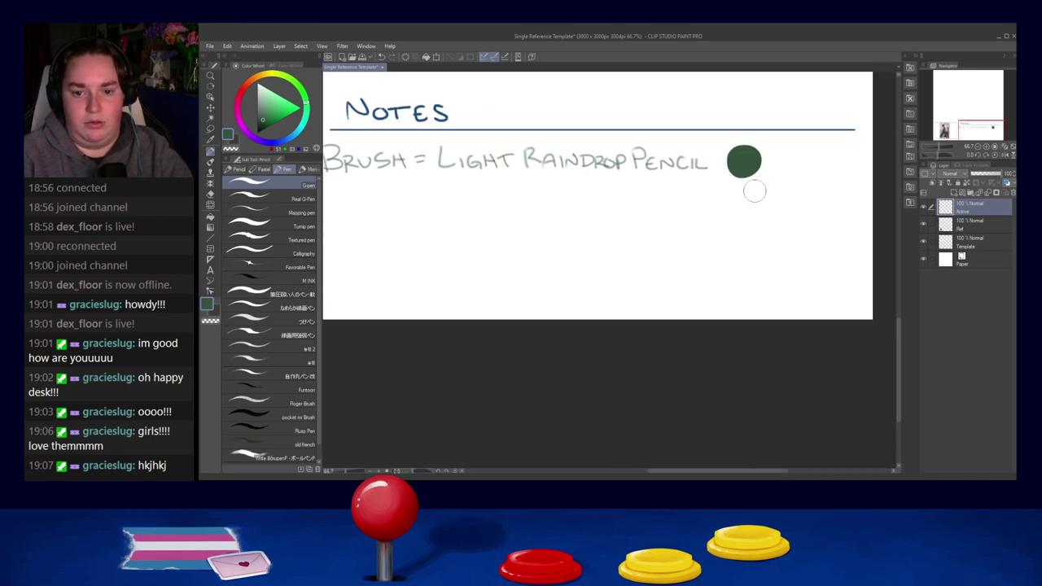
Switch back from the G-pen to the Light Raindrop Pencil.
left_click_drag(633, 215, 828, 269)
scroll(727, 215, "down", 5)
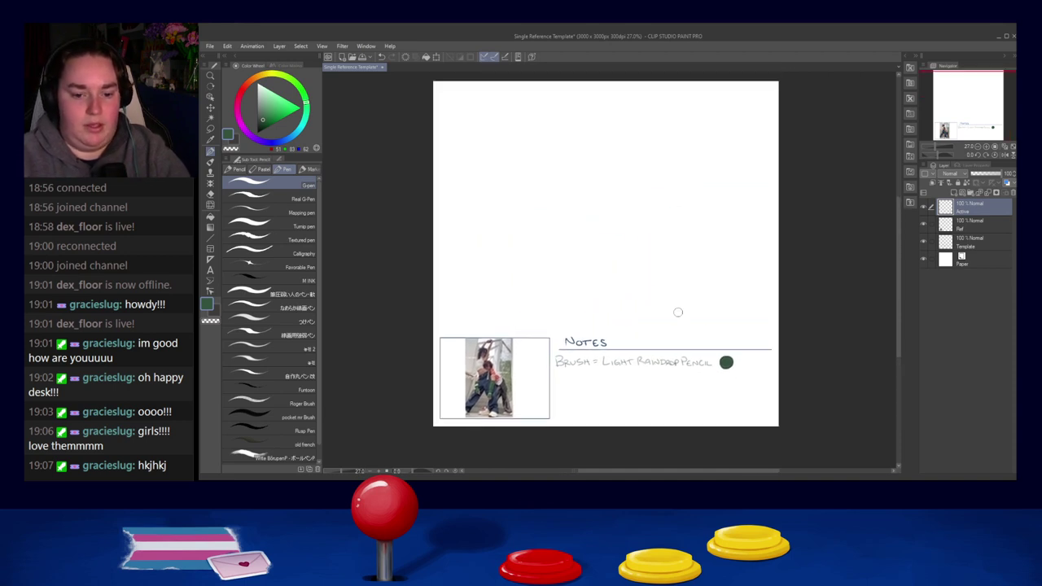
left_click(236, 169)
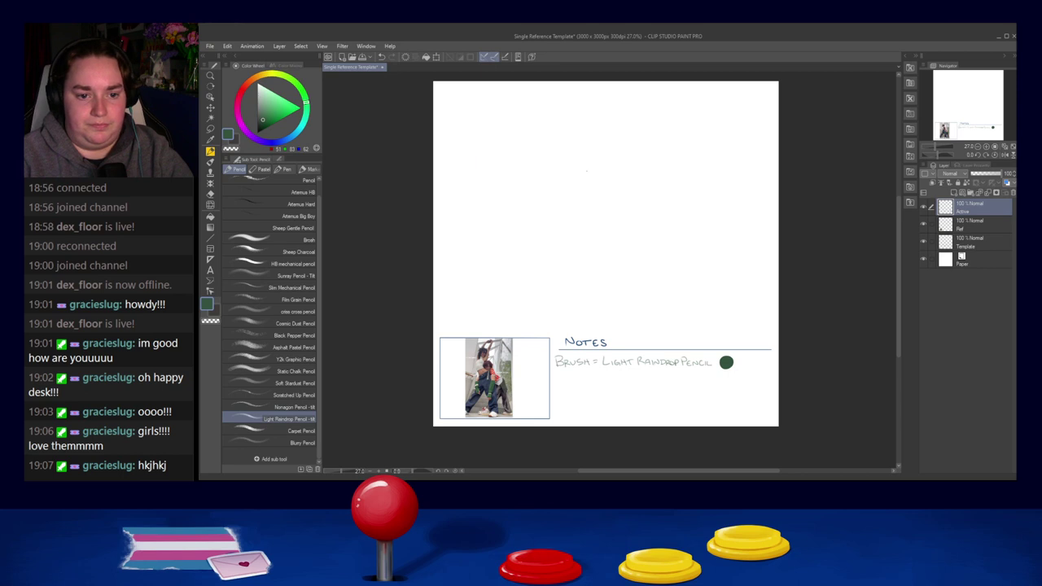
scroll(586, 192, "up", 3)
scroll(579, 192, "down", 3)
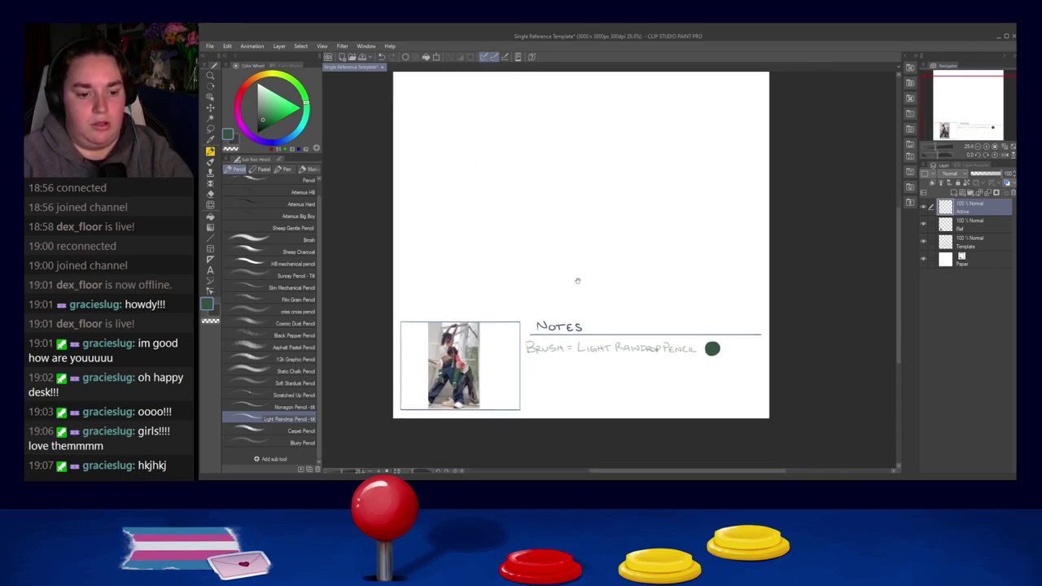
Copy the Ref layer's photo into a new 3000 x 3000 px, 300 dpi illustration.
left_click(983, 230)
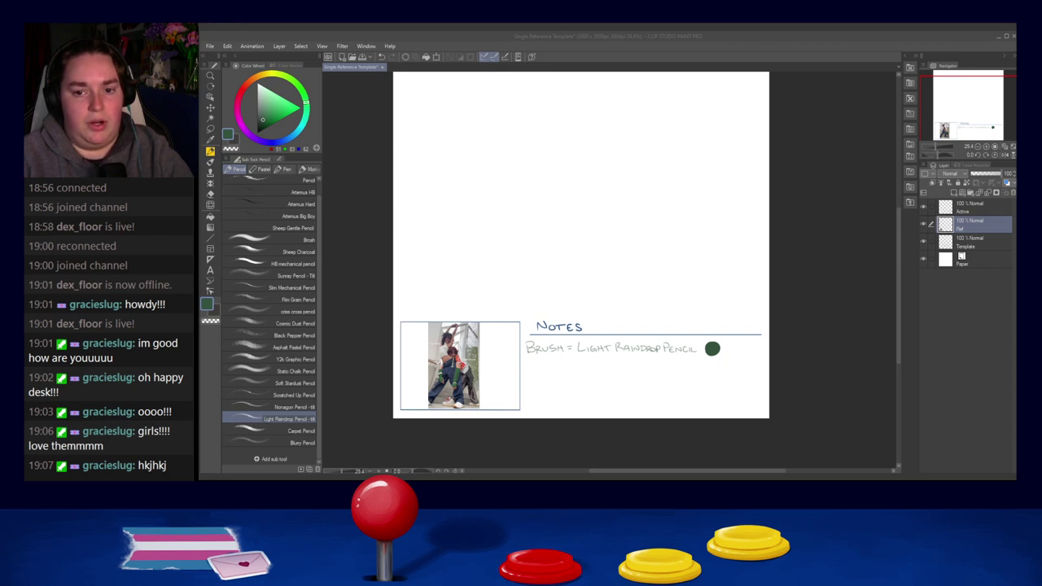
left_click(393, 69)
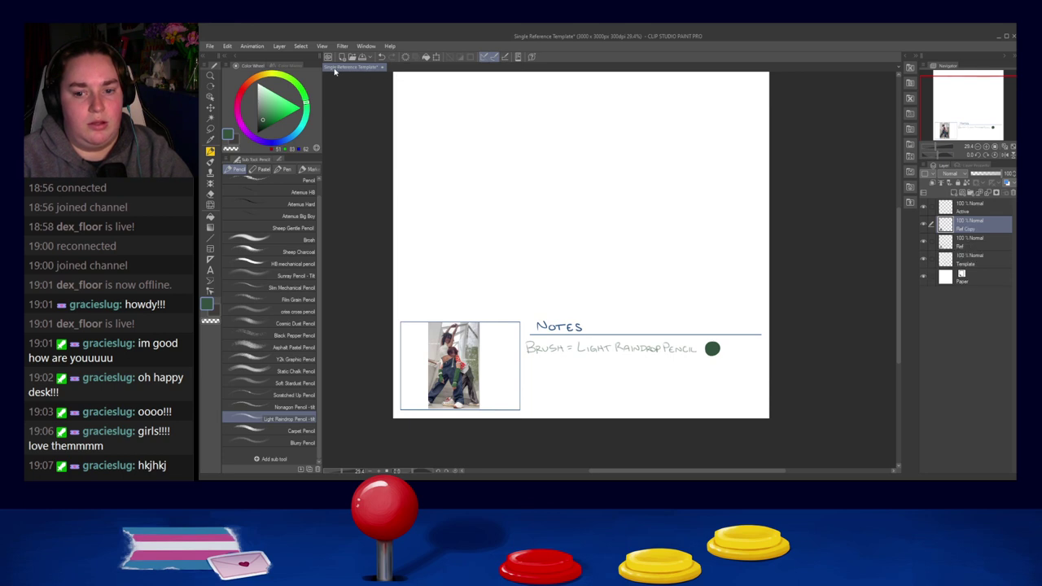
left_click(210, 47)
left_click(228, 105)
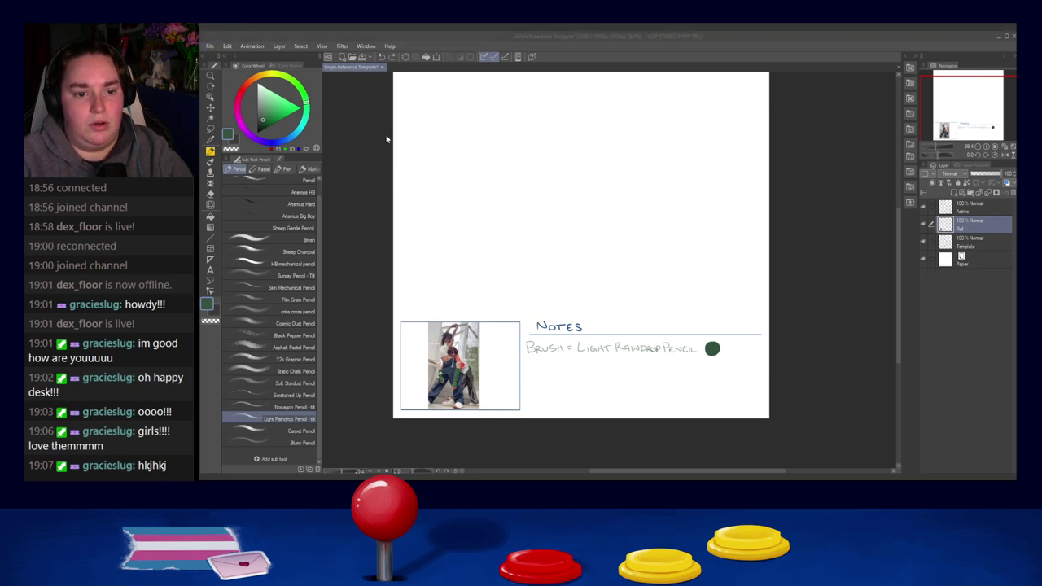
left_click(588, 105)
key("ctrl+v")
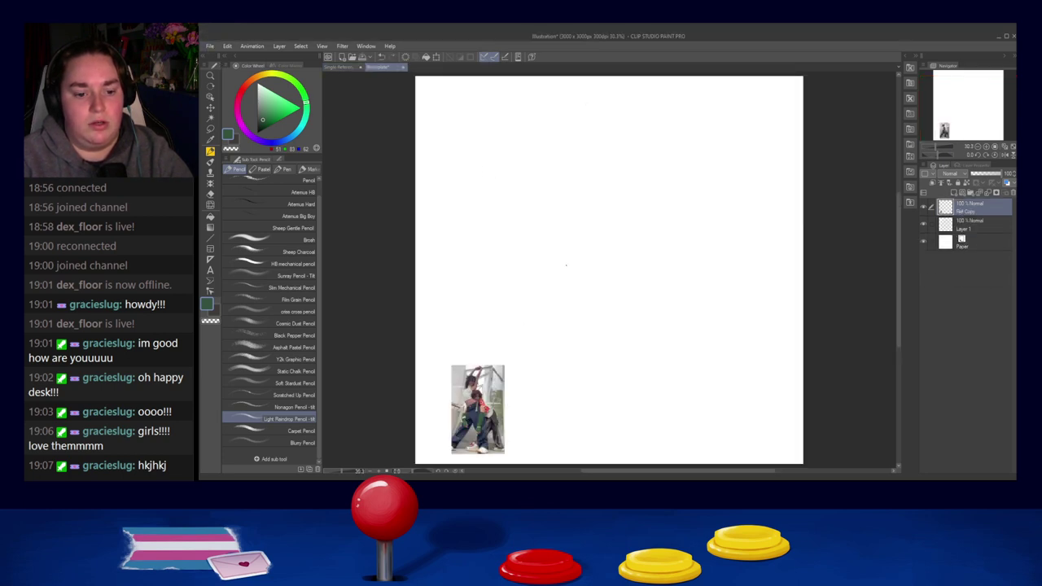
Enlarge the pasted photo to almost the full canvas height along its left edge and close the Warm Up References canvas.
key("ctrl+t")
left_click_drag(503, 367, 839, 128)
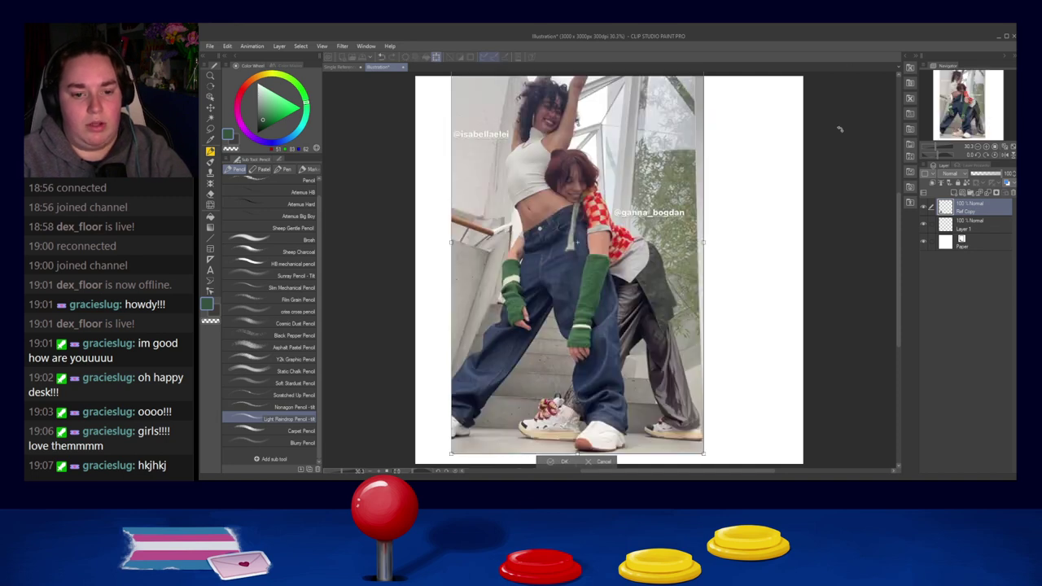
left_click_drag(674, 210, 668, 219)
scroll(667, 219, "down", 1)
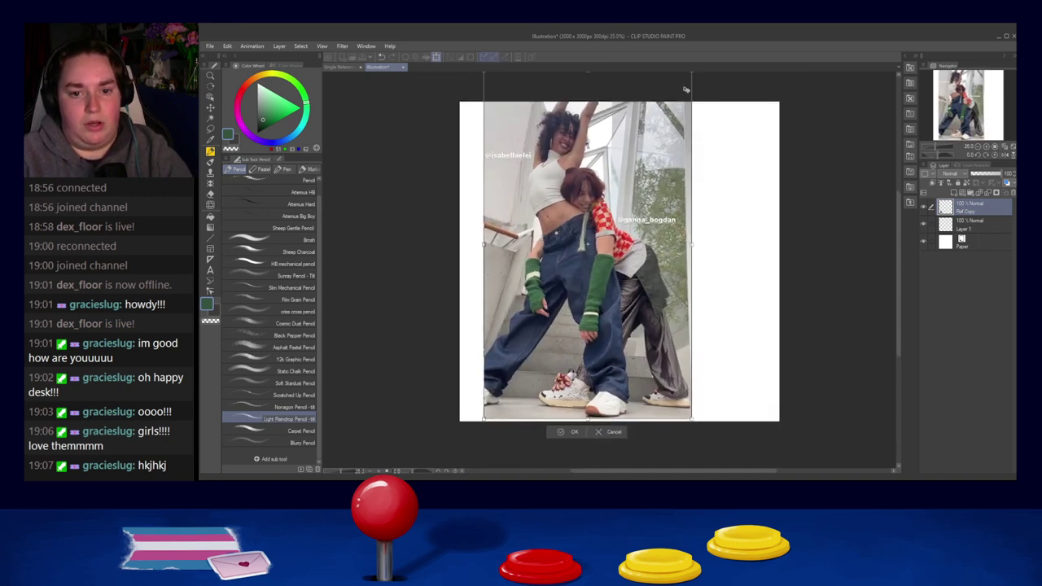
left_click_drag(691, 74, 658, 126)
left_click_drag(599, 203, 581, 187)
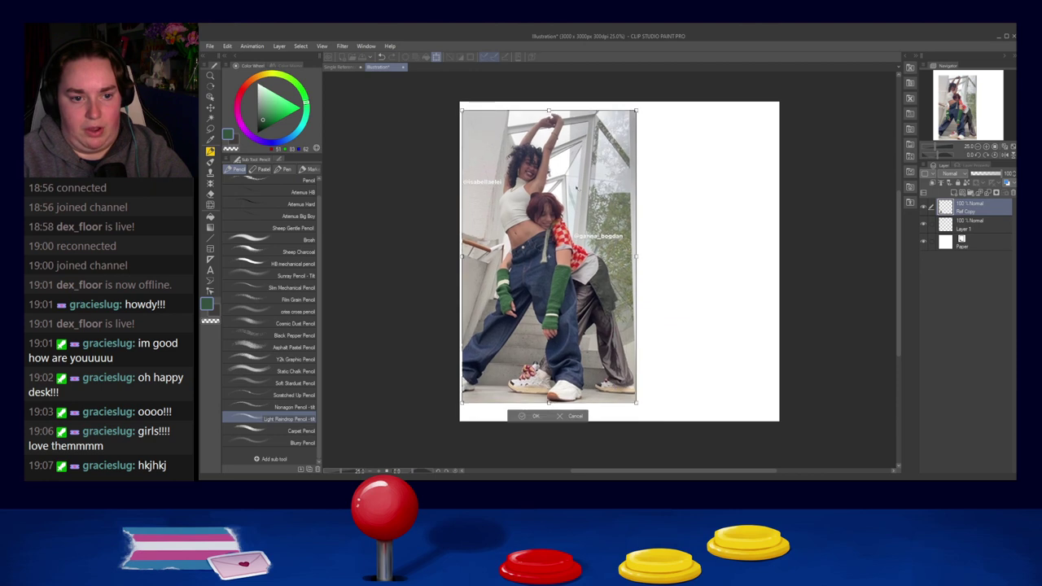
left_click(525, 420)
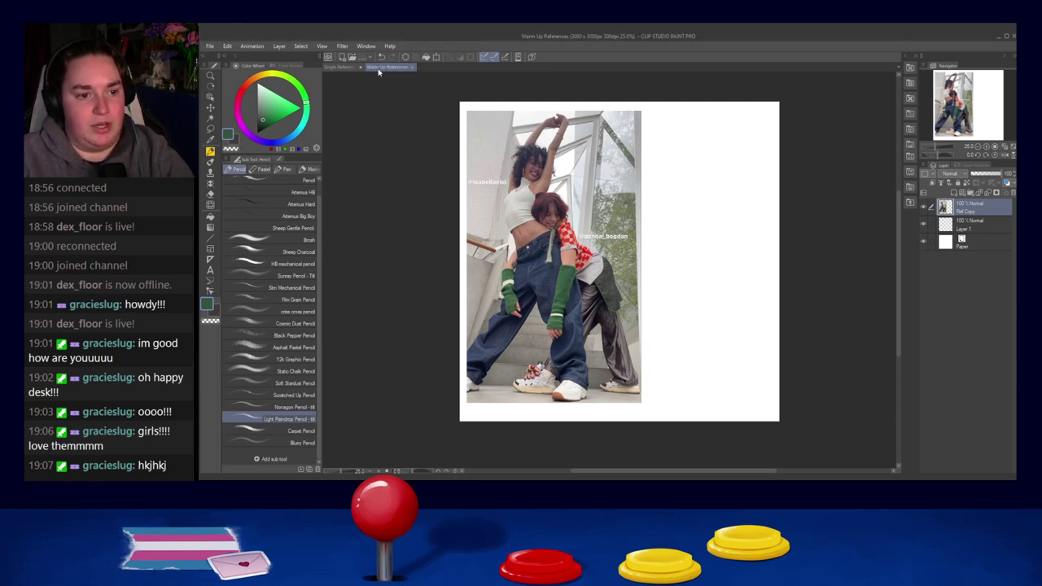
left_click(412, 68)
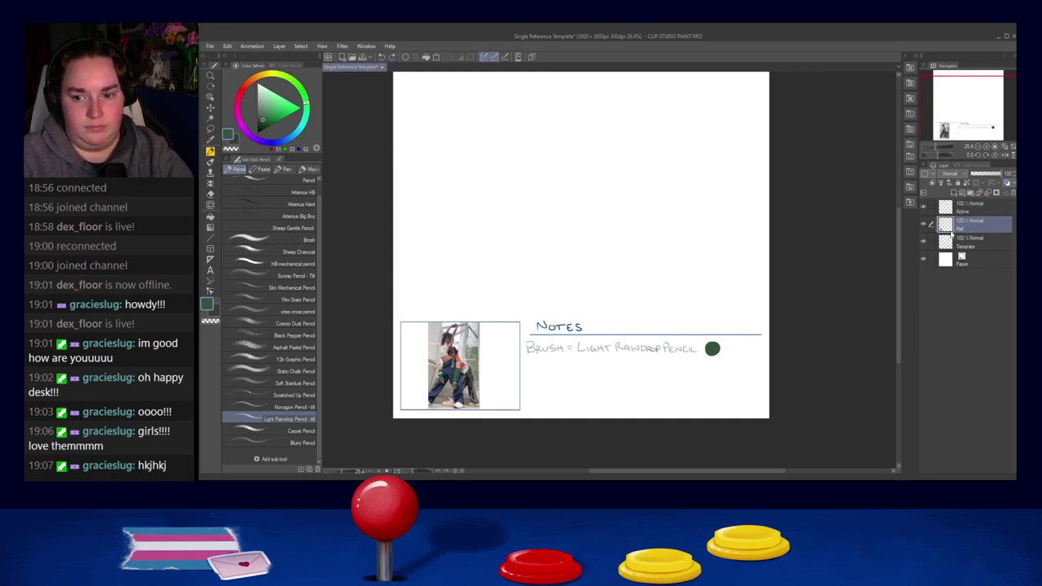
Sketch the standing figure's long curved action line and the rear figure's head and back lines on the Active layer.
left_click_drag(642, 349, 651, 352)
left_click_drag(656, 248, 665, 322)
scroll(629, 293, "up", 1)
scroll(623, 324, "up", 1)
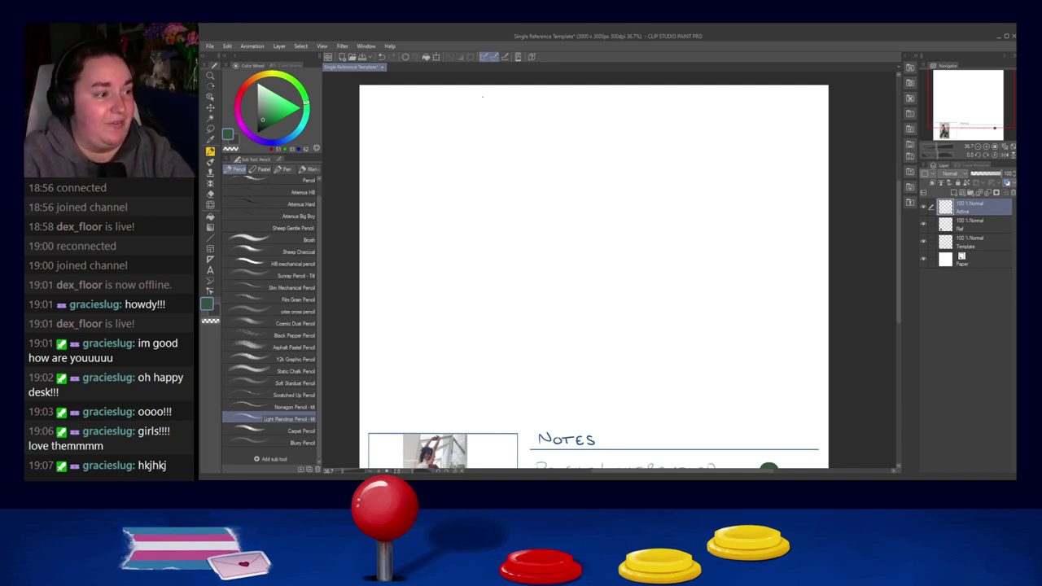
key("ctrl+z")
mouse_move(547, 116)
left_mouse_down()
mouse_move(583, 308)
mouse_move(621, 349)
left_mouse_up()
key("ctrl+z")
mouse_move(543, 114)
left_mouse_down()
mouse_move(572, 308)
mouse_move(620, 376)
left_mouse_up()
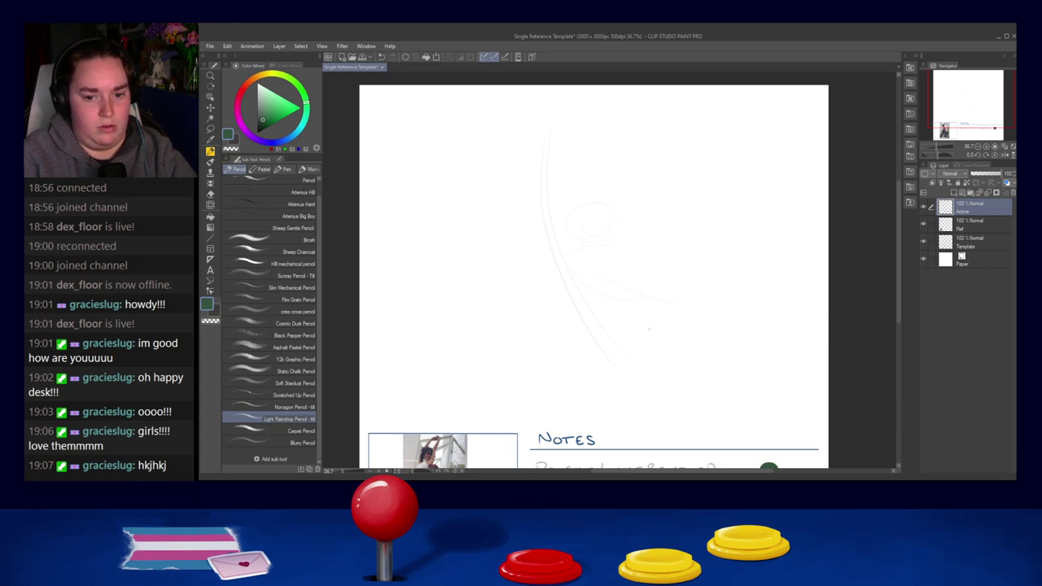
key("ctrl+t")
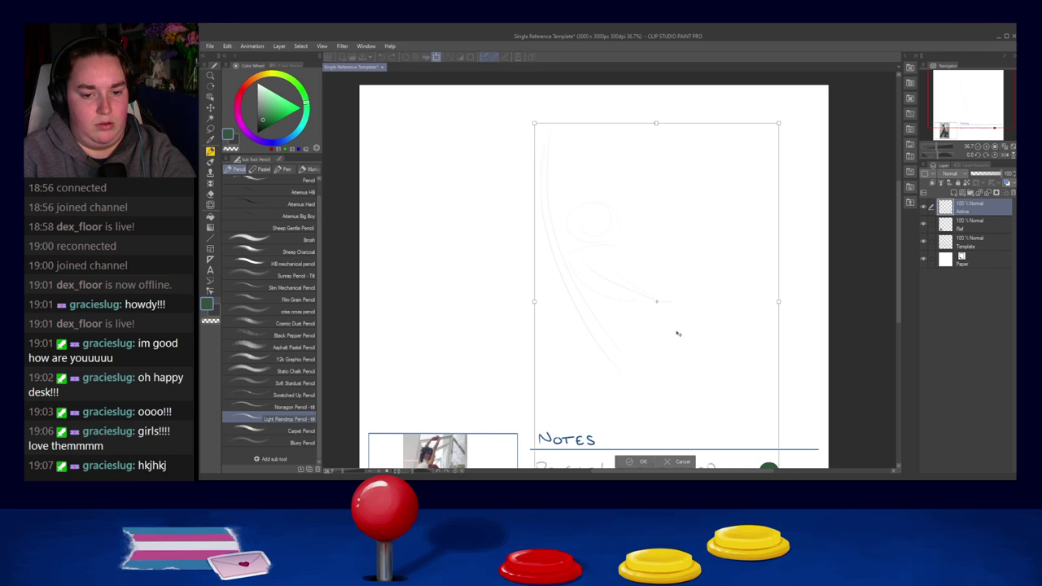
left_click_drag(709, 396, 695, 309)
left_click_drag(673, 358, 676, 383)
left_click(665, 433)
left_click_drag(637, 316, 652, 375)
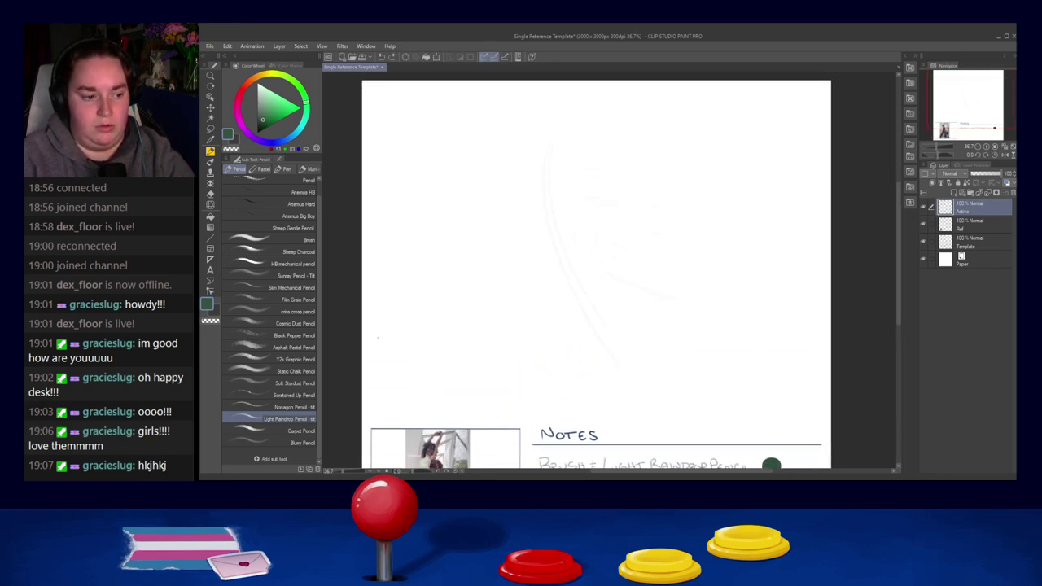
Lasso only the gesture lines, scale them down, move them higher on the page and clear the selection.
left_click(210, 129)
mouse_move(636, 103)
left_mouse_down()
mouse_move(618, 361)
mouse_move(629, 207)
left_mouse_up()
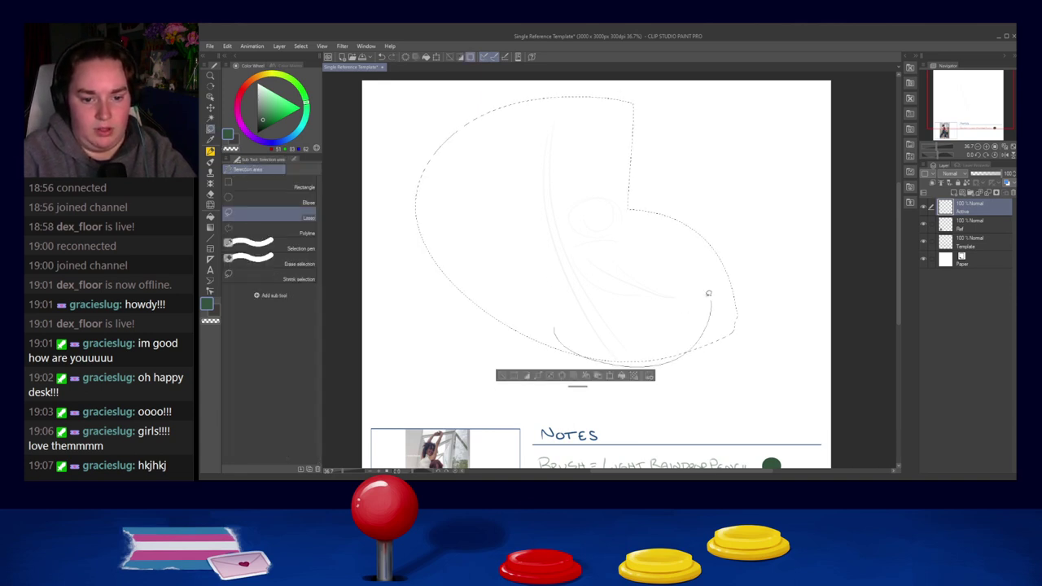
key("ctrl+t")
mouse_move(738, 367)
left_mouse_down()
mouse_move(673, 314)
mouse_move(629, 309)
left_mouse_up()
left_click_drag(579, 263, 616, 267)
left_click_drag(700, 307, 643, 281)
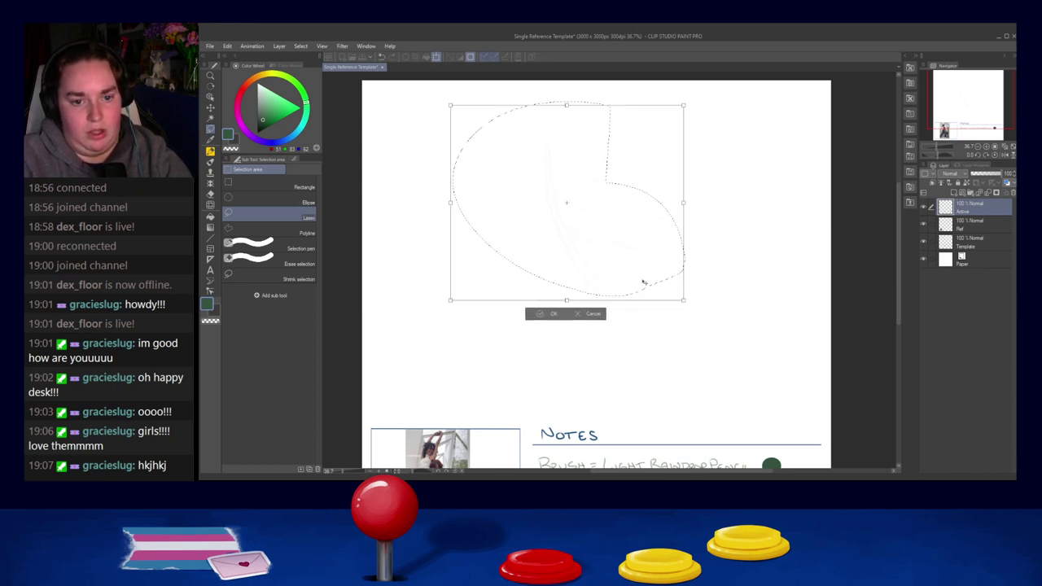
left_click(550, 315)
scroll(609, 295, "up", 2)
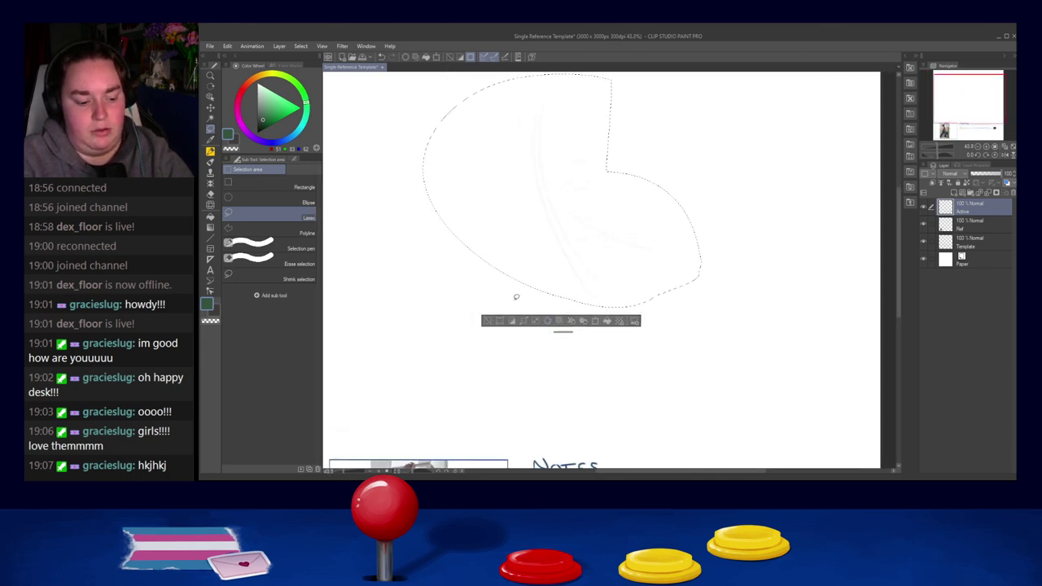
key("ctrl+d")
Draw two diverging leg lines from the rear figure's hip with the Light Raindrop Pencil.
left_click(211, 152)
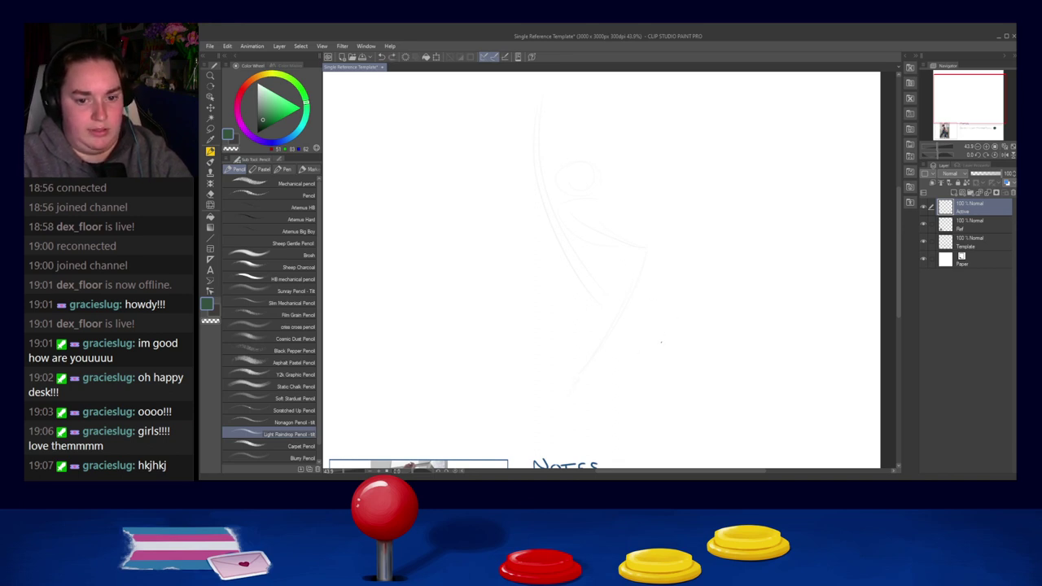
left_click_drag(632, 274, 686, 366)
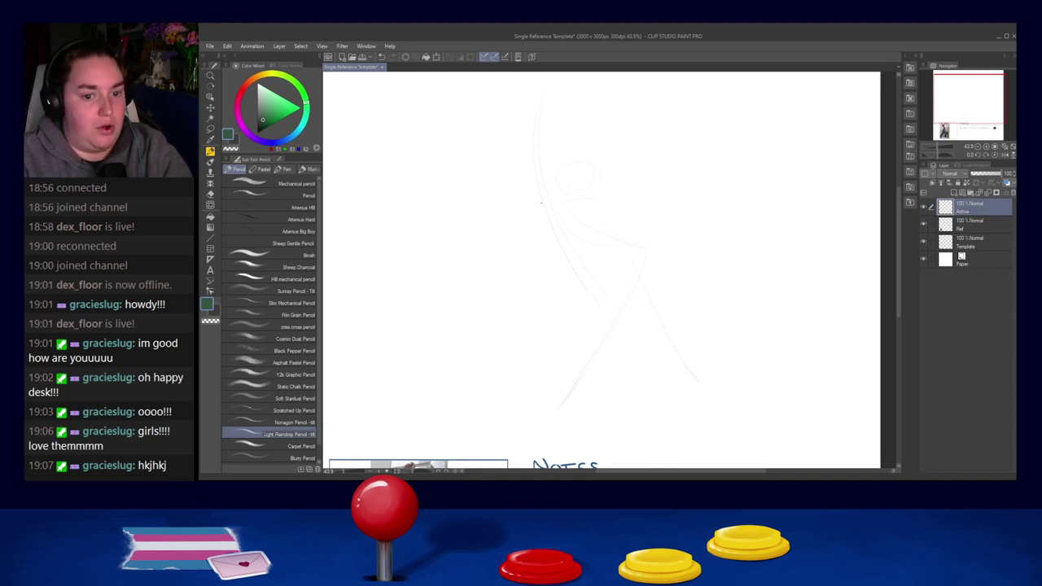
Block in the standing figure's head, rounded ribcage, shoulder and raised upper arm over the action line.
mouse_move(554, 184)
left_mouse_down()
mouse_move(575, 243)
mouse_move(571, 220)
left_mouse_up()
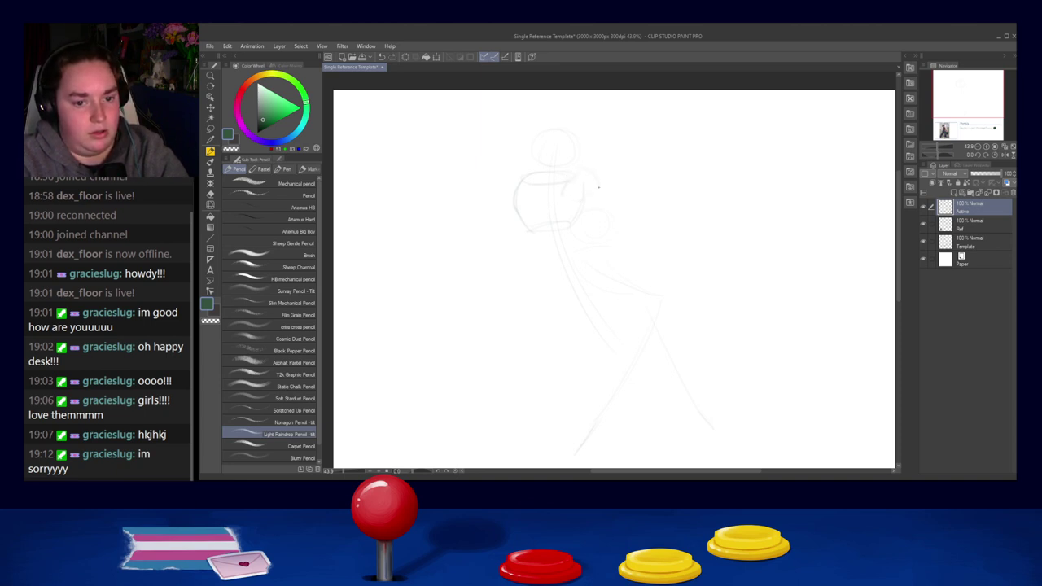
left_click_drag(588, 170, 575, 191)
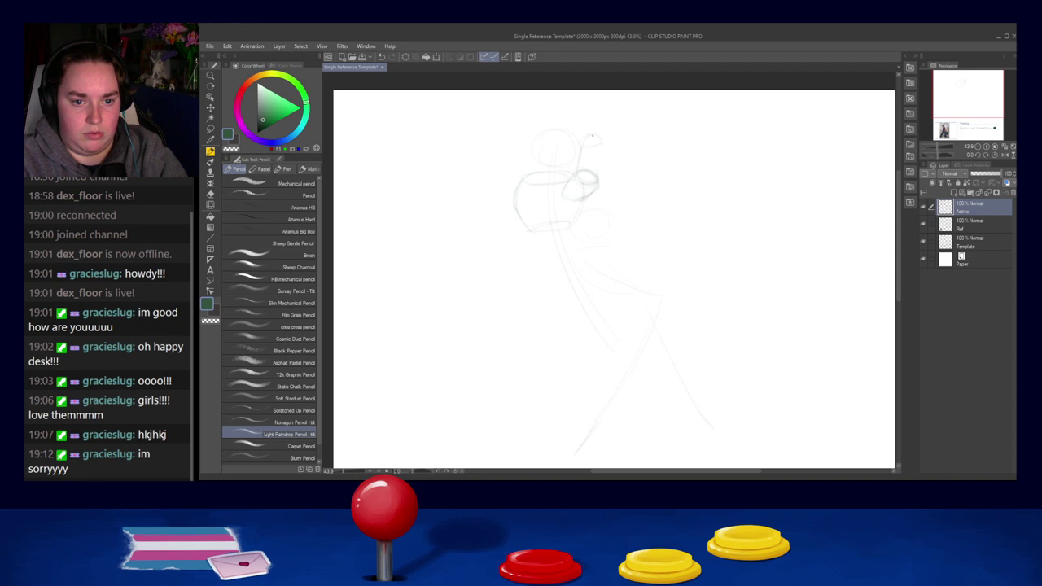
mouse_move(607, 146)
left_mouse_down()
mouse_move(573, 191)
mouse_move(583, 139)
mouse_move(570, 184)
mouse_move(585, 184)
mouse_move(578, 209)
mouse_move(596, 180)
mouse_move(568, 226)
left_mouse_up()
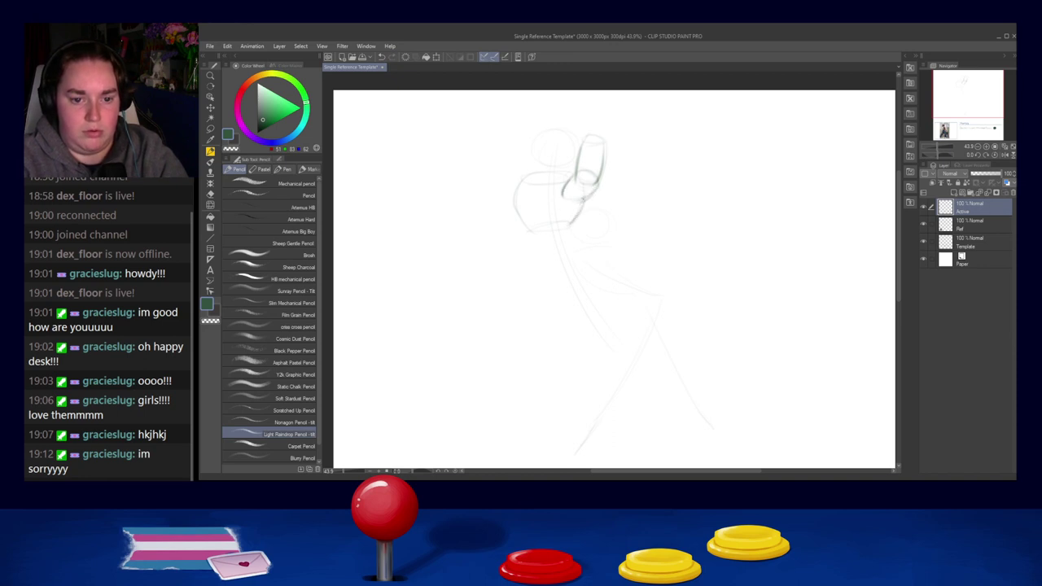
Sketch the standing figure's waist band below the ribcage and the tilted pelvis block beneath it.
mouse_move(518, 220)
left_mouse_down()
mouse_move(537, 249)
mouse_move(520, 215)
mouse_move(555, 246)
mouse_move(525, 224)
mouse_move(571, 219)
mouse_move(521, 222)
mouse_move(569, 215)
left_mouse_up()
key("ctrl+z")
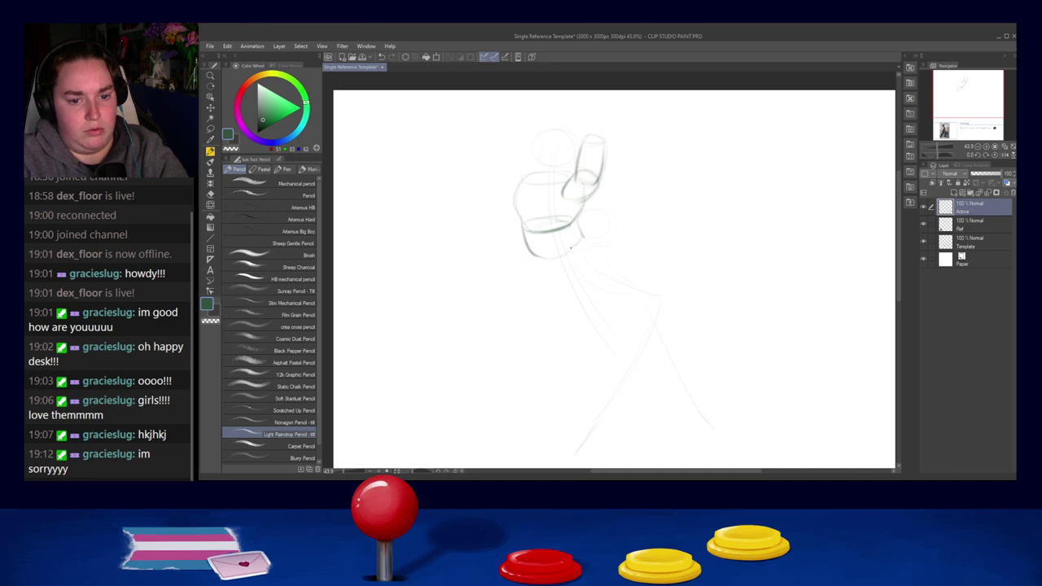
left_click_drag(581, 237, 555, 254)
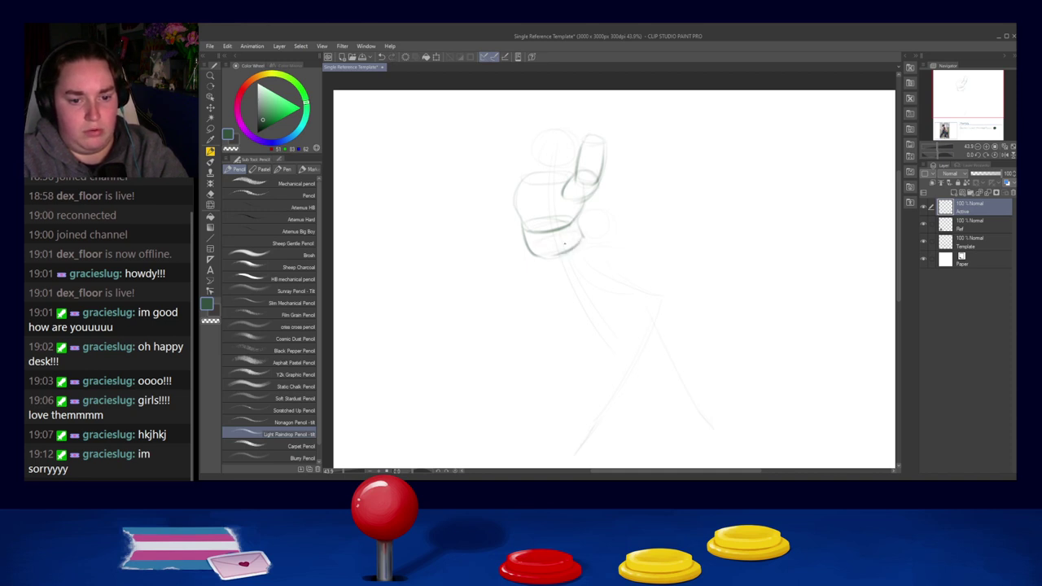
mouse_move(533, 259)
left_mouse_down()
mouse_move(537, 287)
mouse_move(597, 283)
left_mouse_up()
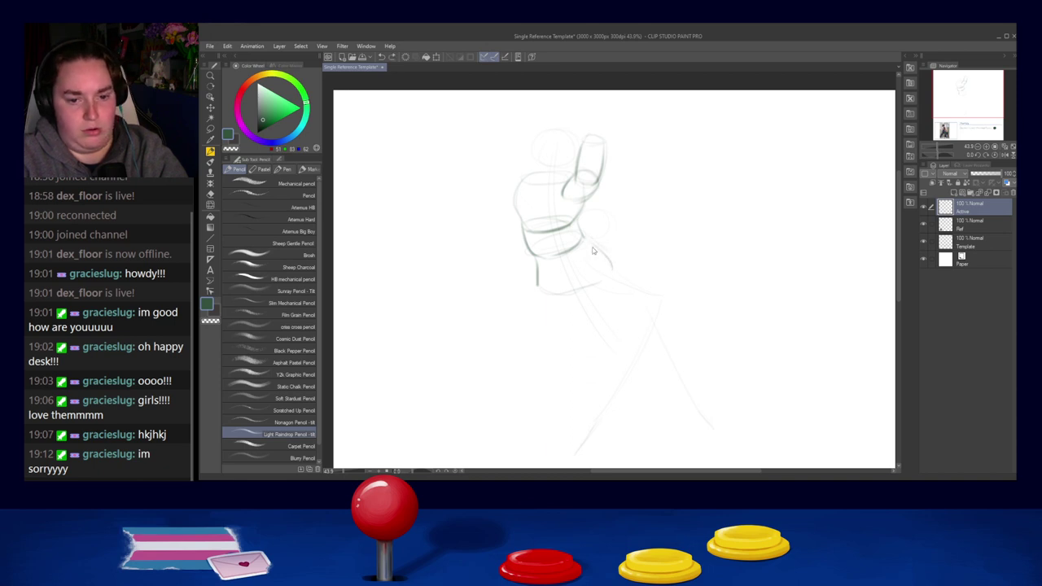
left_click_drag(591, 239, 613, 270)
mouse_move(599, 296)
left_mouse_down()
mouse_move(565, 241)
mouse_move(575, 258)
left_mouse_up()
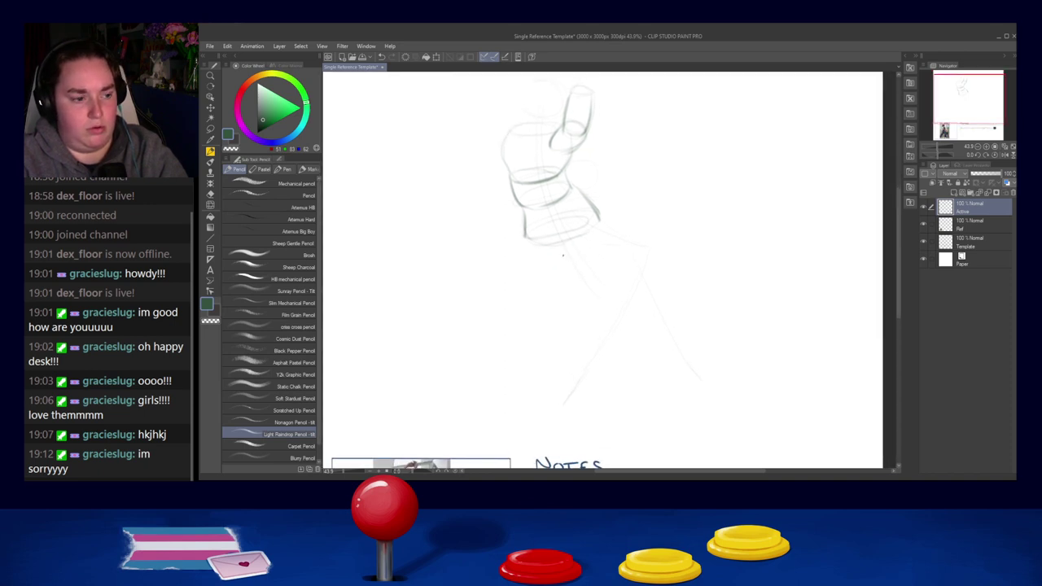
Draw the standing figure's right-hand thigh as a tapered cylinder from the pelvis to the knee.
left_click_drag(567, 258, 600, 295)
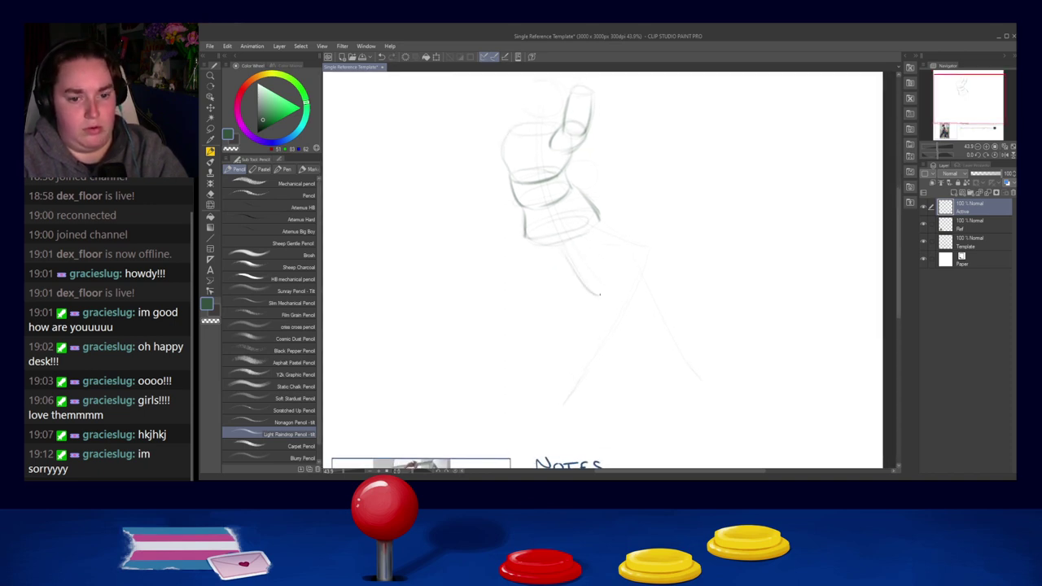
mouse_move(614, 234)
left_mouse_down()
mouse_move(620, 281)
mouse_move(603, 298)
mouse_move(614, 294)
left_mouse_up()
left_click_drag(565, 251, 596, 298)
left_click_drag(602, 221, 620, 285)
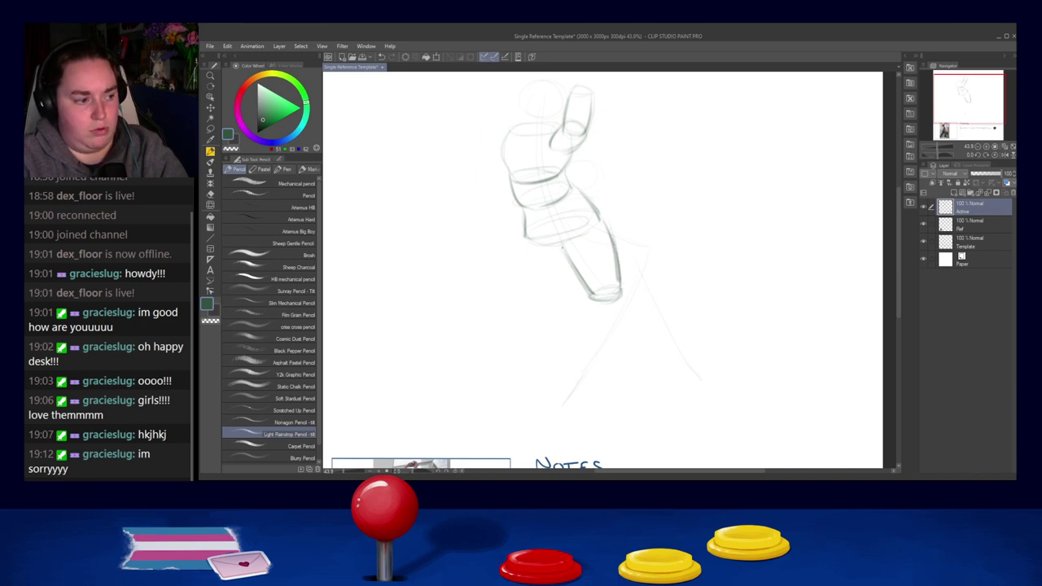
Draw the standing figure's left-hand thigh angling outward from the pelvis, redoing its outer contour.
left_click_drag(558, 263, 535, 300)
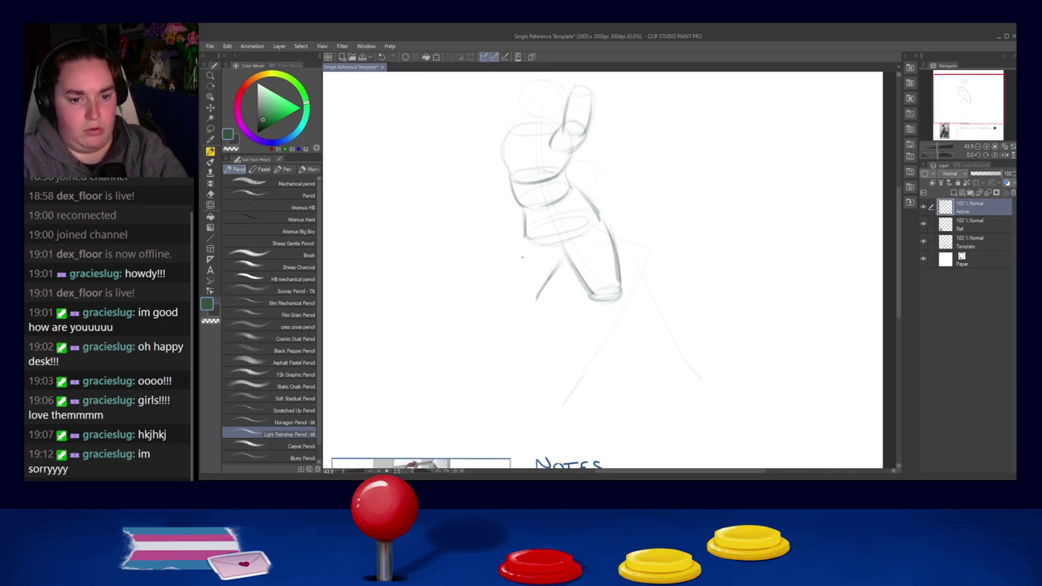
left_click_drag(517, 242, 502, 298)
key("ctrl+z")
mouse_move(520, 239)
left_mouse_down()
mouse_move(505, 297)
mouse_move(539, 293)
left_mouse_up()
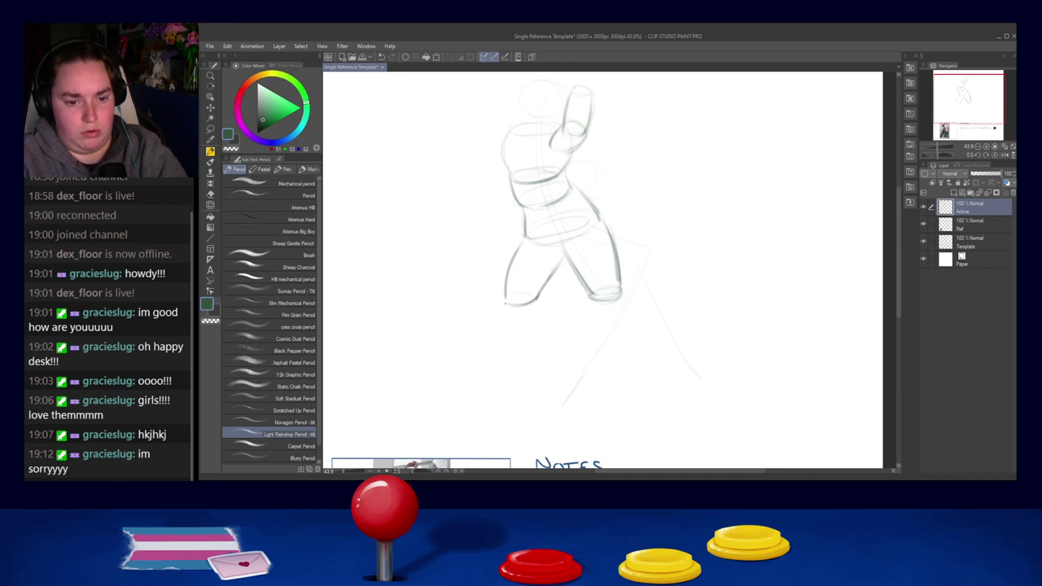
Try sketching the lower leg contours below the left-hand thigh and undo the strokes.
left_click_drag(553, 322, 539, 263)
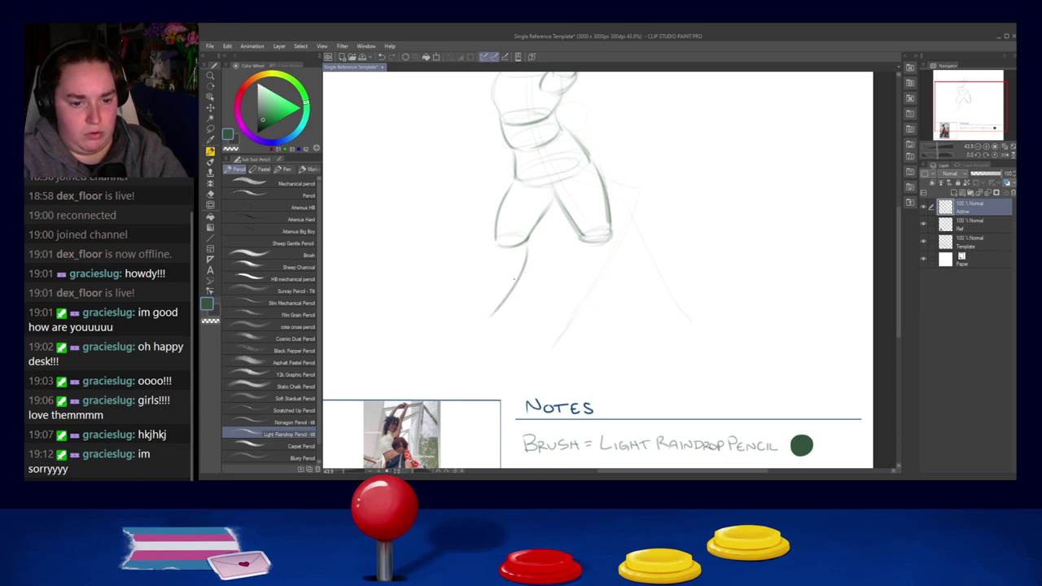
left_click_drag(528, 247, 499, 317)
left_click_drag(493, 251, 480, 313)
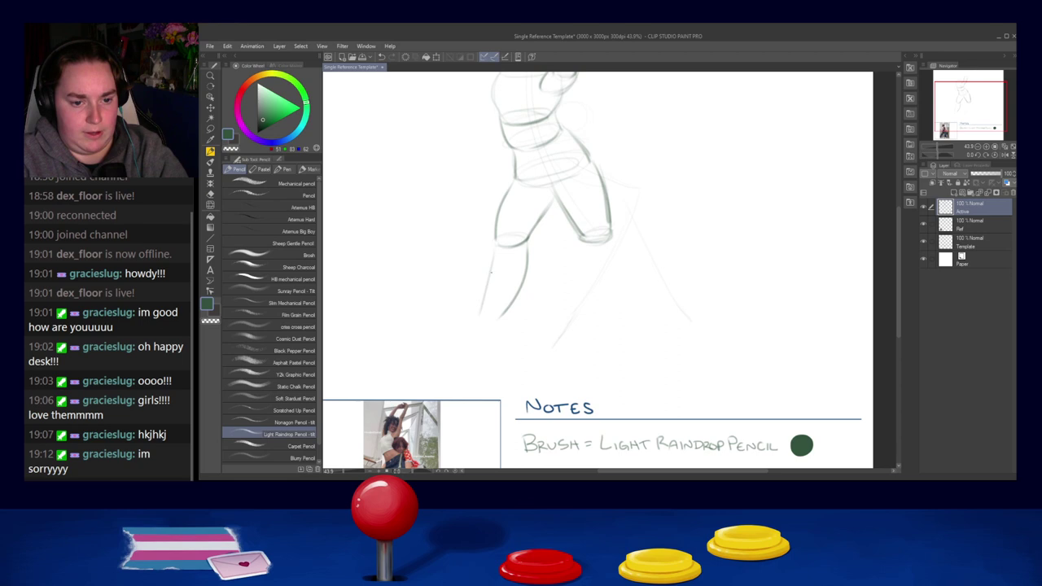
key("ctrl+z")
key("ctrl+z")
key("ctrl+z")
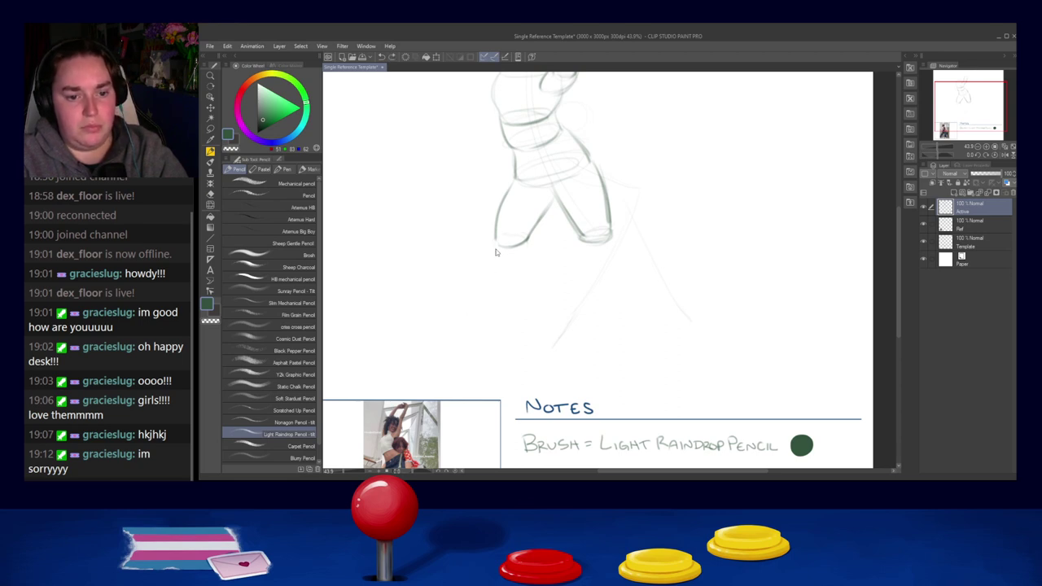
Draw the standing figure's left-hand lower leg as a tapered form from the knee, closing it with an ankle ellipse.
key("ctrl+z")
mouse_move(513, 182)
left_mouse_down()
mouse_move(495, 241)
mouse_move(528, 238)
mouse_move(499, 318)
left_mouse_up()
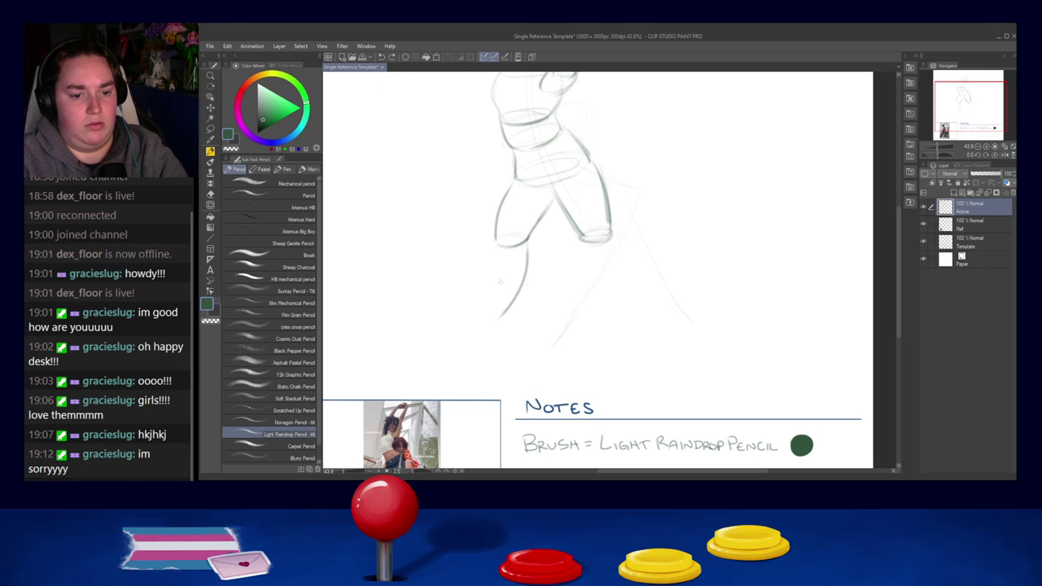
left_click_drag(497, 241, 479, 316)
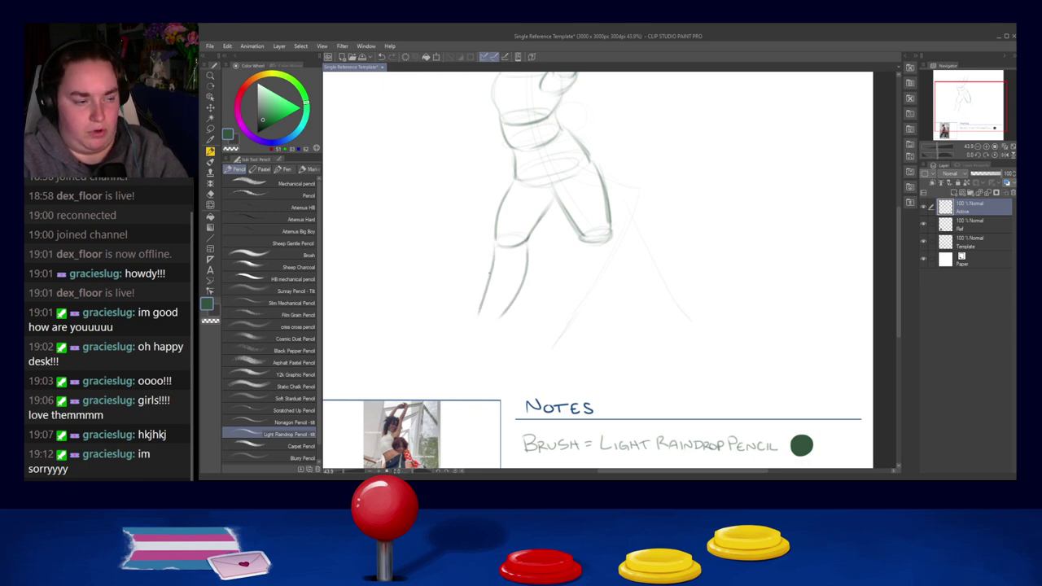
key("ctrl+z")
left_click_drag(493, 258, 483, 321)
key("ctrl+z")
left_click_drag(493, 248, 478, 325)
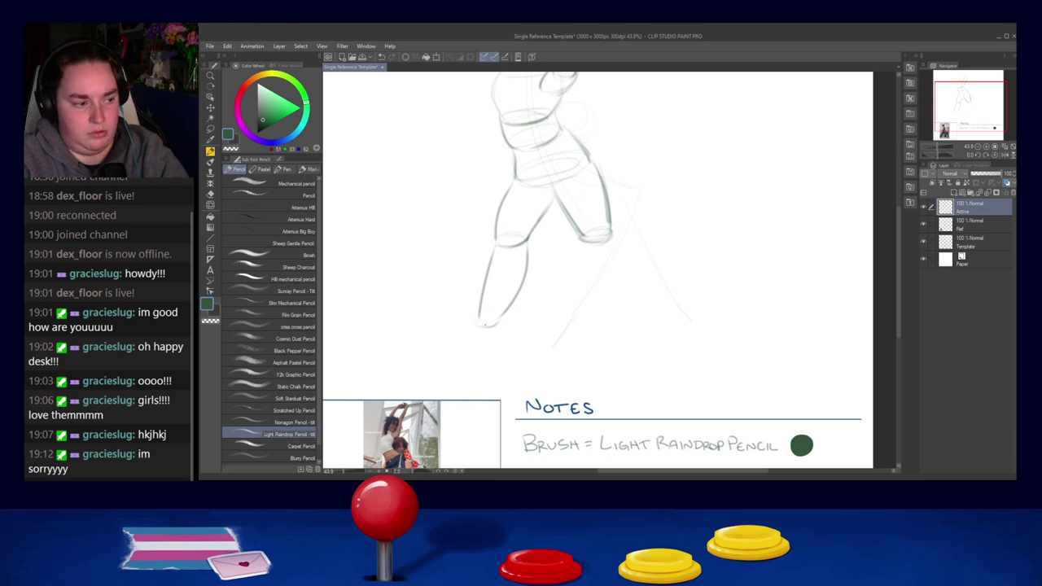
key("ctrl+z")
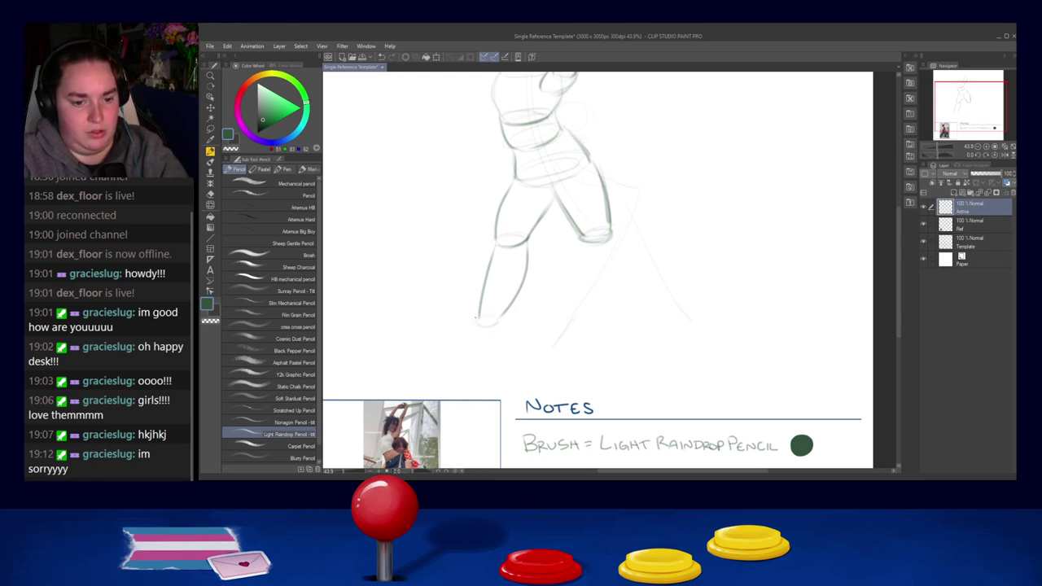
left_click_drag(477, 325, 501, 319)
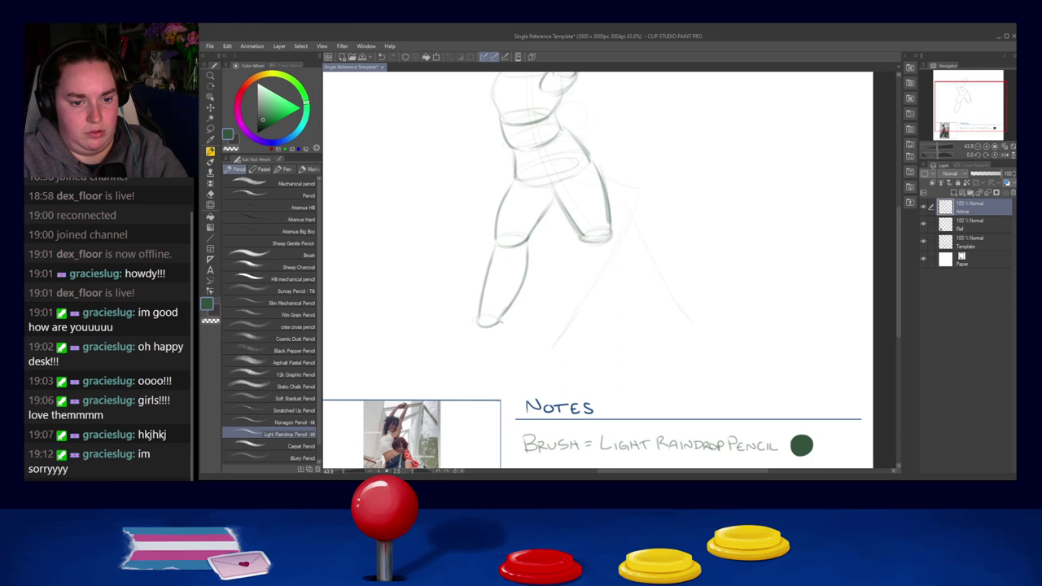
Draw the right-hand lower leg angling outward from the knee and close it with a small ankle ellipse.
mouse_move(605, 263)
left_mouse_down()
mouse_move(603, 296)
mouse_move(605, 261)
mouse_move(599, 278)
left_mouse_up()
key("ctrl+z")
left_click_drag(582, 241, 607, 290)
key("ctrl+z")
mouse_move(619, 241)
left_mouse_down()
mouse_move(637, 301)
mouse_move(625, 316)
left_mouse_up()
key("ctrl+z")
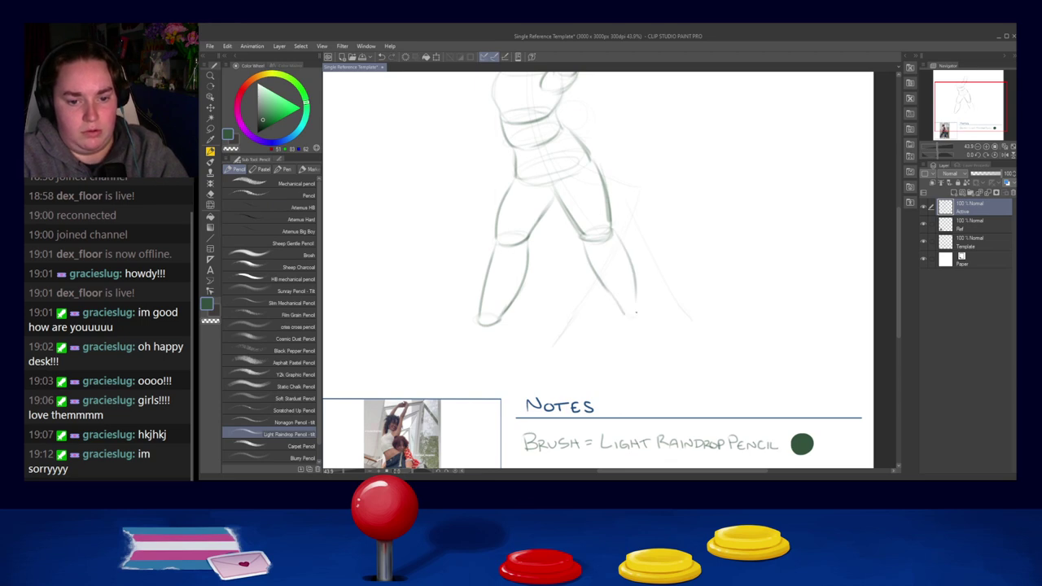
left_click_drag(629, 259, 643, 314)
left_click_drag(601, 278, 625, 317)
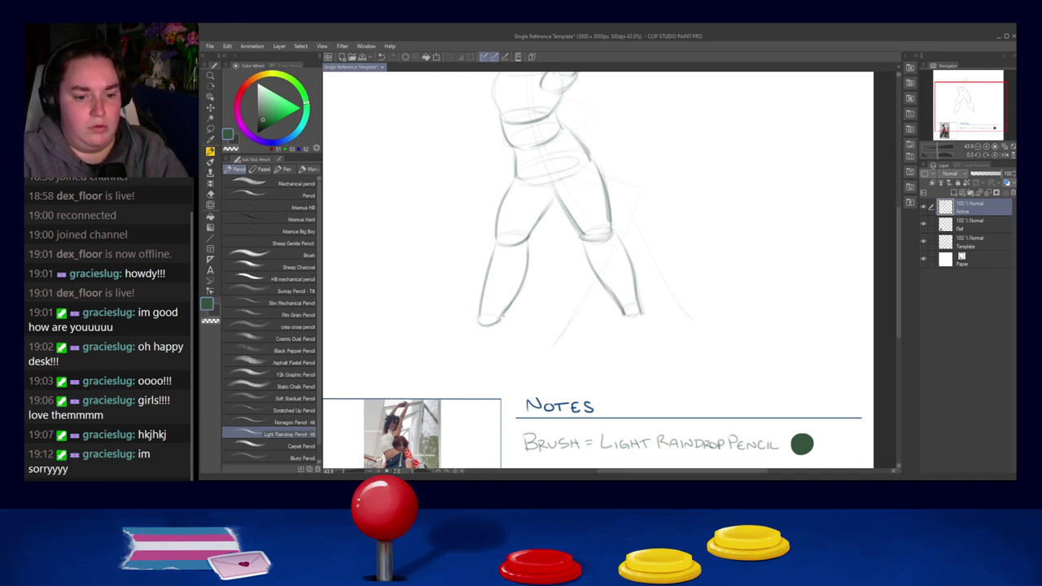
Mark the direction of the left-hand foot with a light line extending outward from the ankle.
mouse_move(460, 343)
left_mouse_down()
mouse_move(496, 325)
mouse_move(486, 311)
left_mouse_up()
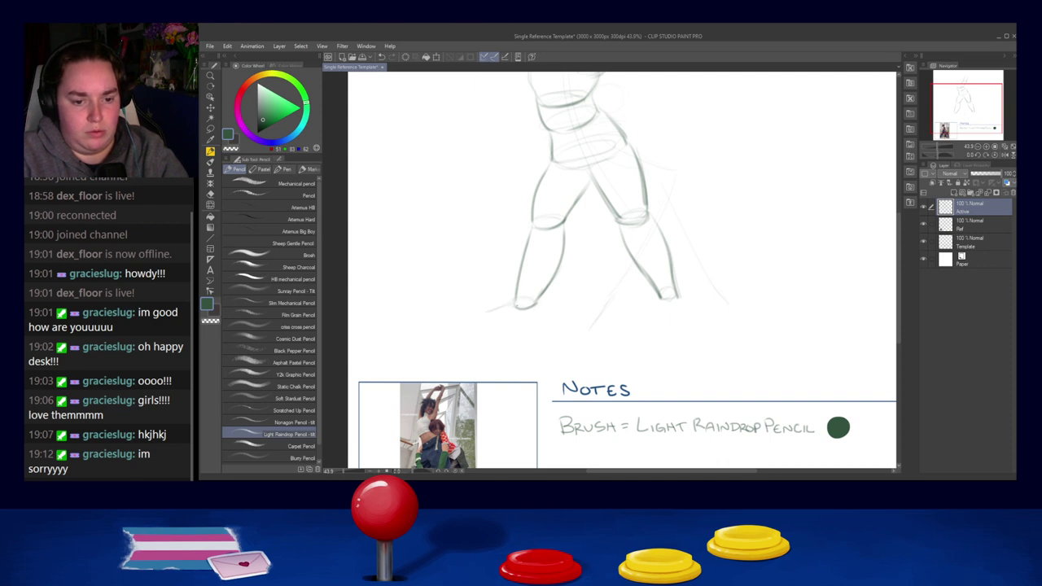
mouse_move(647, 226)
left_mouse_down()
mouse_move(626, 227)
mouse_move(655, 230)
left_mouse_up()
key("ctrl+z")
key("ctrl+z")
Shape the lower pelvis as a V running from both hips to the crotch and darken the inner thigh contours.
left_click_drag(604, 183, 608, 236)
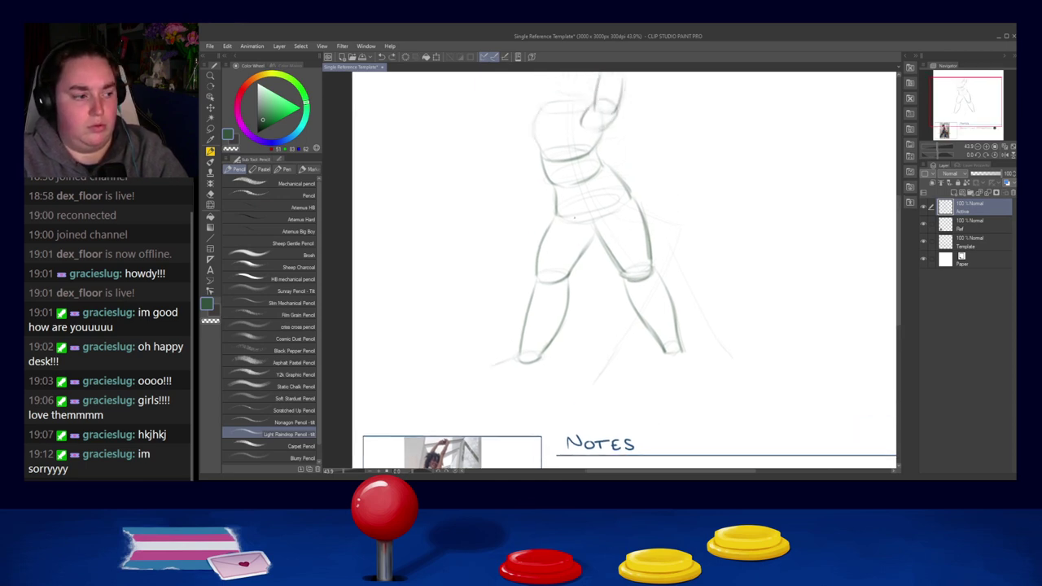
left_click_drag(559, 213, 594, 228)
key("ctrl+z")
left_click_drag(625, 194, 607, 215)
left_click_drag(624, 195, 594, 227)
key("ctrl+z")
mouse_move(629, 192)
left_mouse_down()
mouse_move(611, 215)
mouse_move(604, 199)
mouse_move(601, 220)
mouse_move(563, 216)
mouse_move(587, 224)
mouse_move(617, 201)
mouse_move(580, 225)
left_mouse_up()
key("ctrl+z")
key("ctrl+z")
key("ctrl+z")
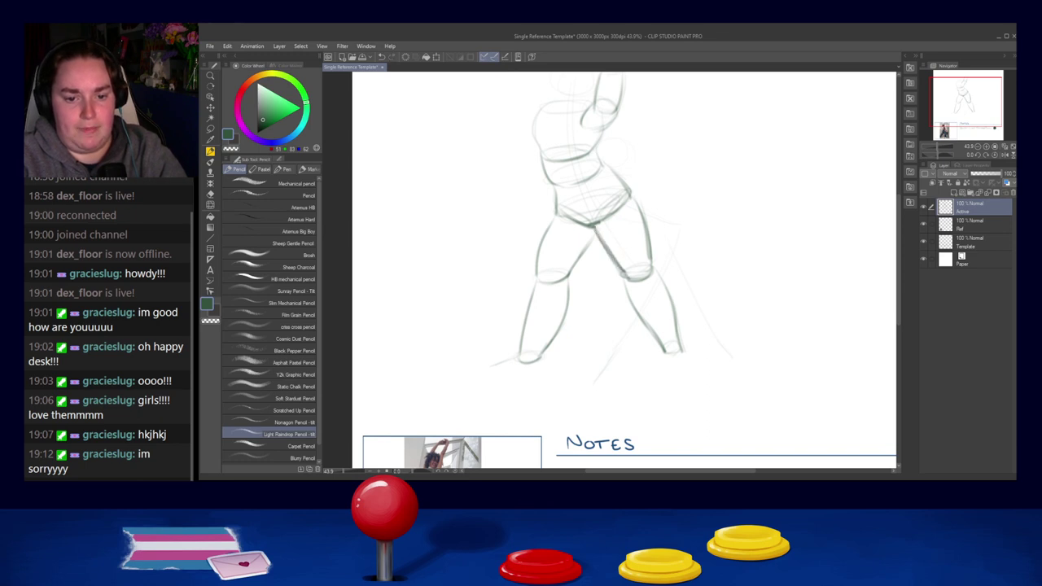
left_click_drag(567, 280, 541, 348)
key("ctrl+z")
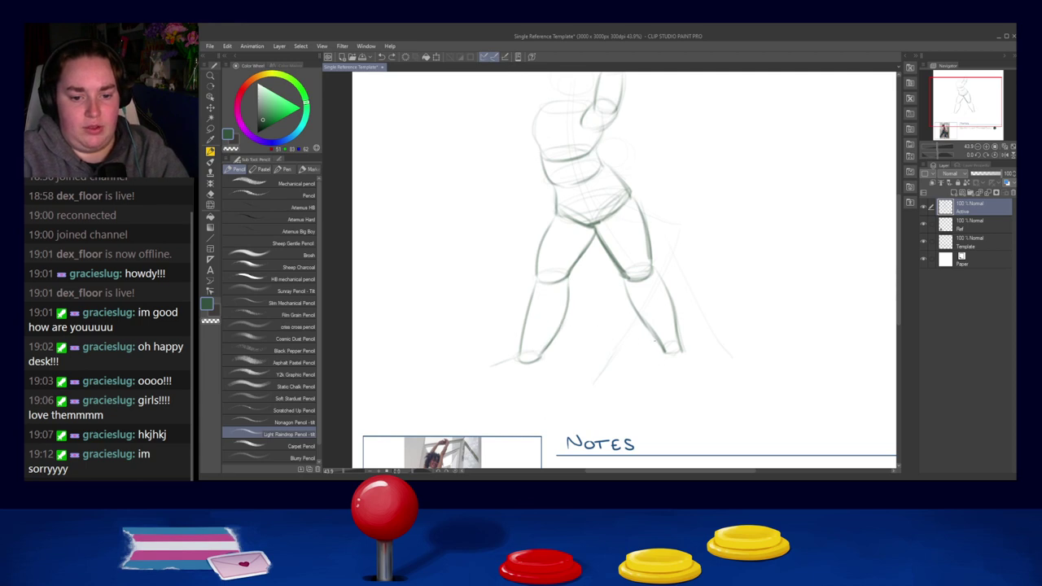
Sketch the right-hand ankle arch and the rounded outline of the forward-facing foot beneath it.
mouse_move(670, 366)
left_mouse_down()
mouse_move(650, 317)
mouse_move(668, 307)
mouse_move(653, 294)
mouse_move(665, 316)
left_mouse_up()
key("ctrl+z")
key("ctrl+z")
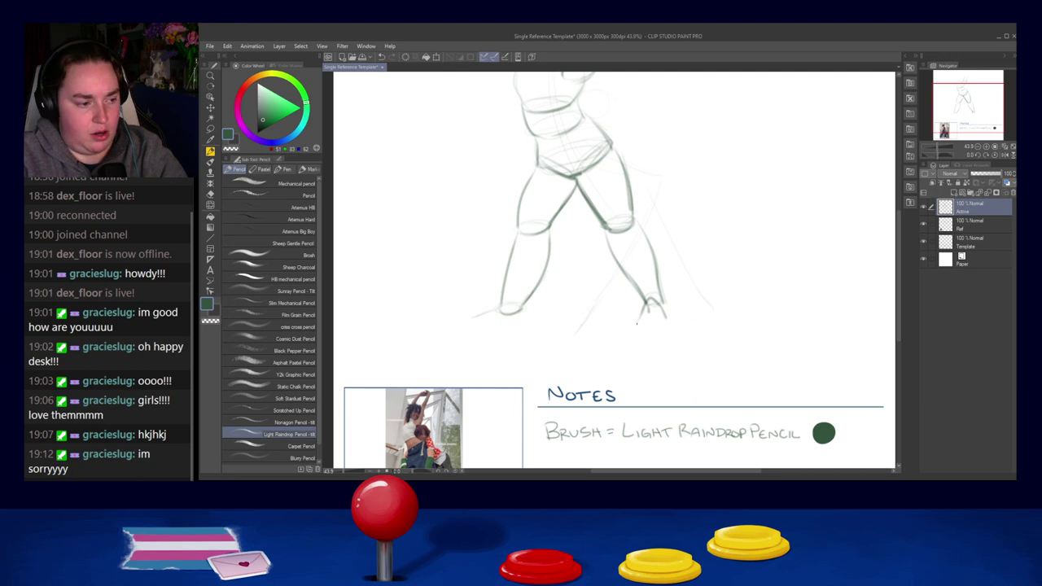
mouse_move(631, 327)
left_mouse_down()
mouse_move(630, 342)
mouse_move(659, 343)
left_mouse_up()
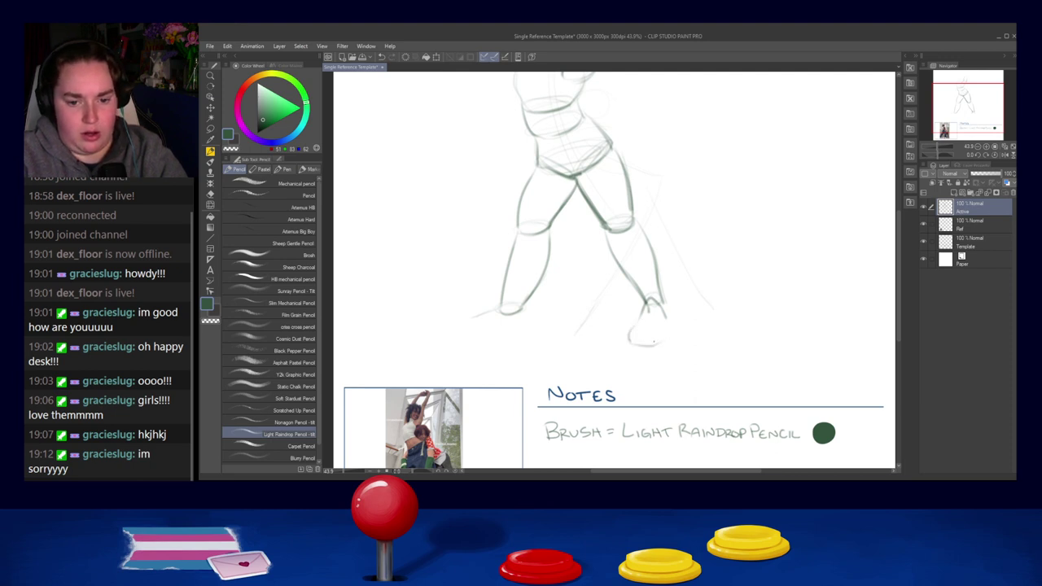
mouse_move(665, 304)
left_mouse_down()
mouse_move(671, 334)
mouse_move(654, 345)
mouse_move(650, 328)
left_mouse_up()
key("ctrl+z")
key("ctrl+z")
key("ctrl+z")
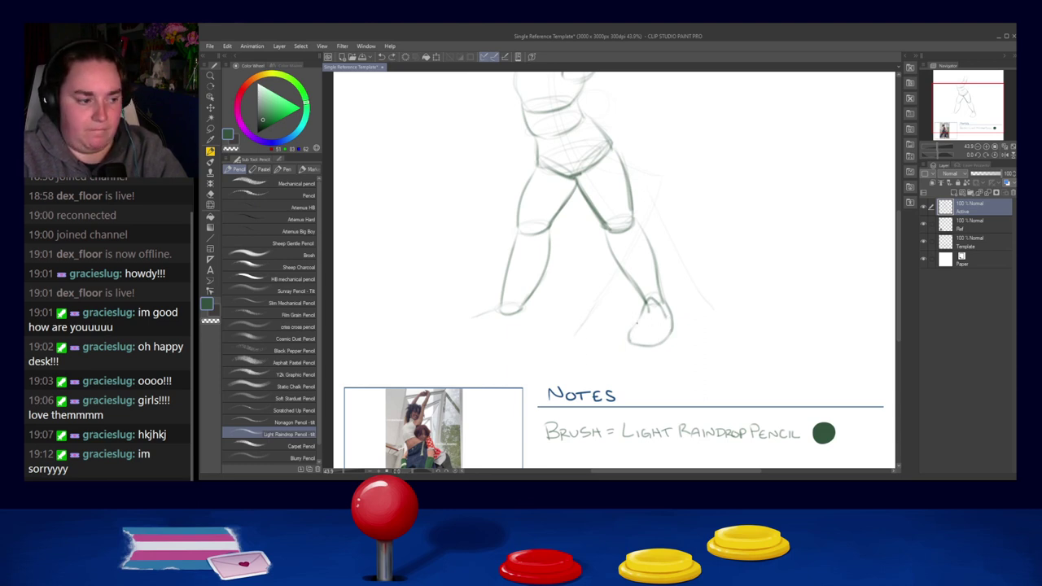
Add an ellipse for the right-hand foot's toe area and reinforce the outer side of the foot.
key("ctrl+z")
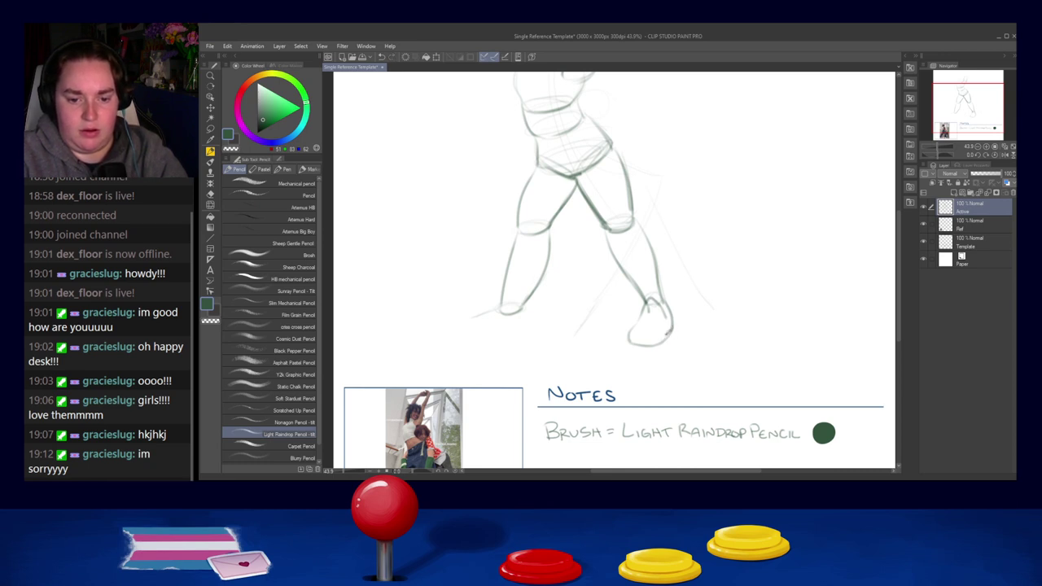
mouse_move(658, 344)
left_mouse_down()
mouse_move(670, 331)
mouse_move(648, 345)
mouse_move(662, 332)
left_mouse_up()
key("ctrl+z")
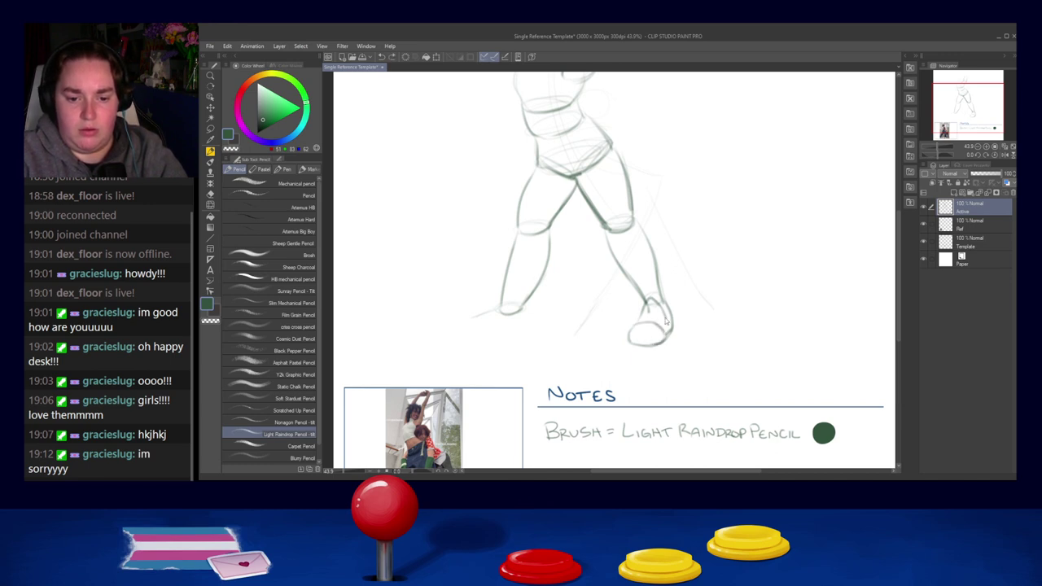
left_click_drag(661, 310, 669, 329)
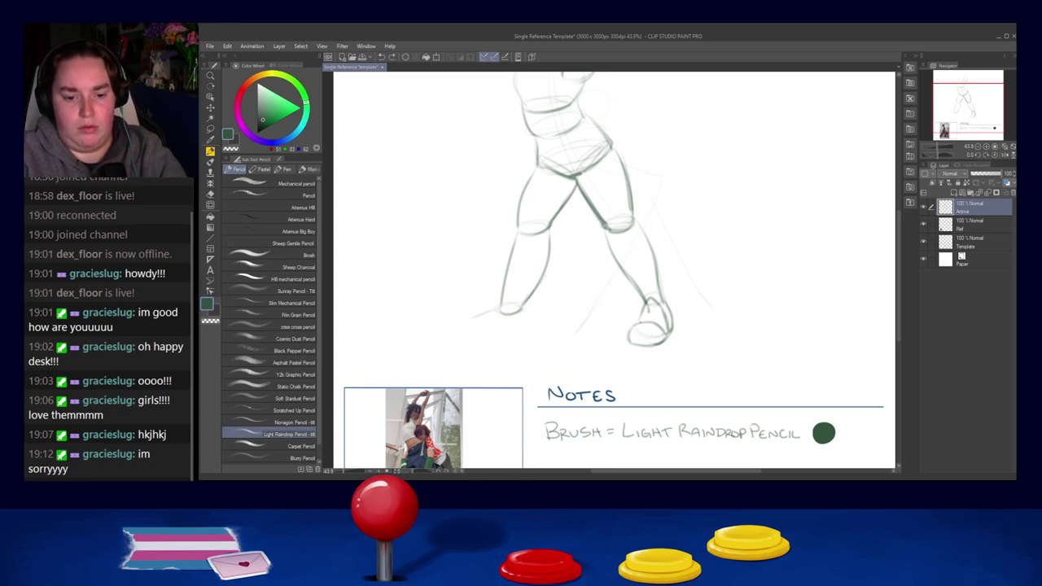
left_click_drag(630, 337, 658, 343)
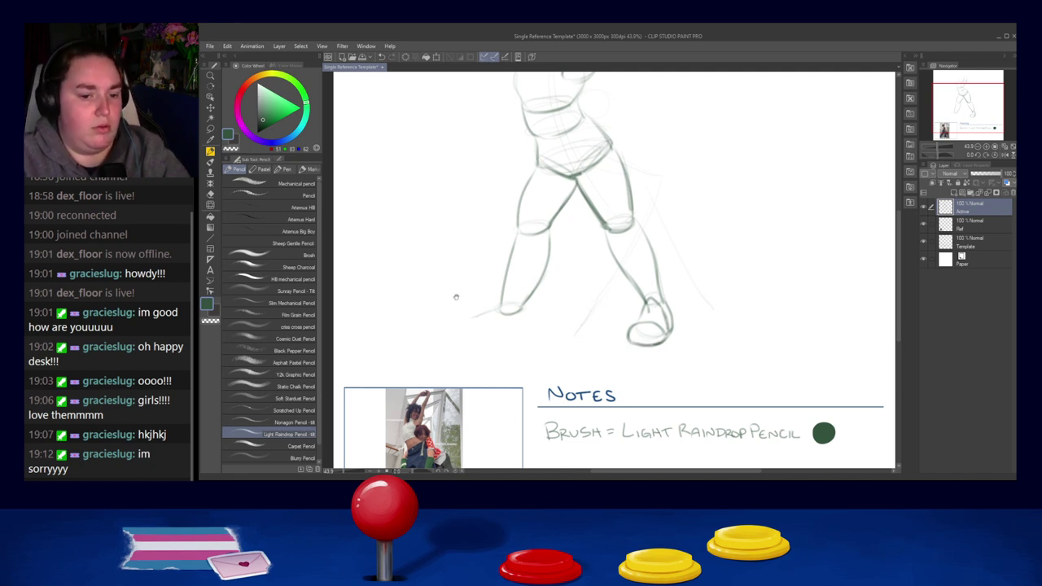
Block in the left-hand foot with an ankle arch, a light instep and a heel contour.
left_click_drag(456, 296, 477, 275)
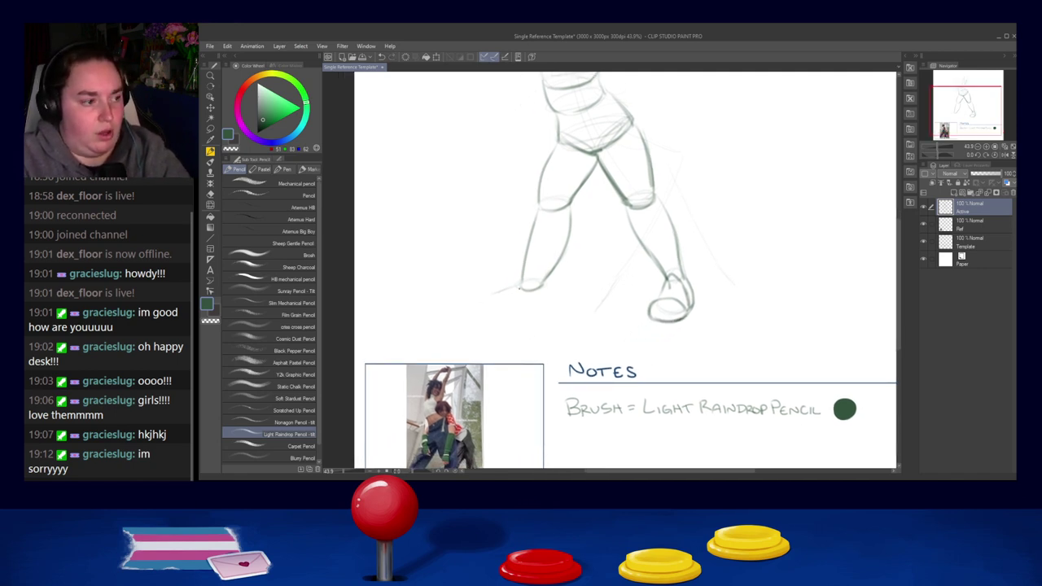
key("ctrl+z")
mouse_move(519, 283)
left_mouse_down()
mouse_move(502, 300)
mouse_move(495, 290)
left_mouse_up()
key("ctrl+z")
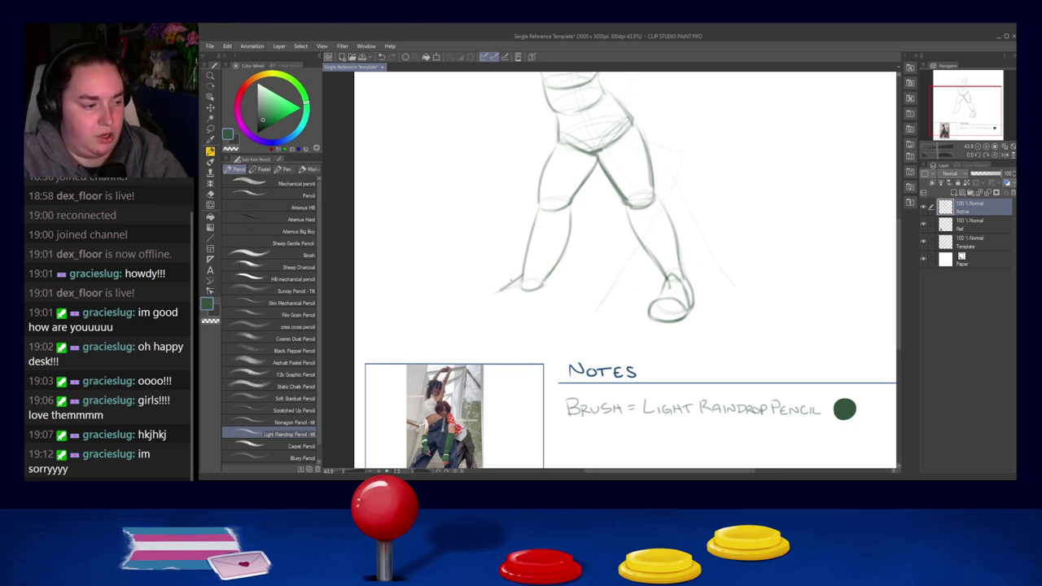
mouse_move(531, 281)
left_mouse_down()
mouse_move(528, 293)
mouse_move(520, 274)
mouse_move(504, 290)
mouse_move(529, 293)
left_mouse_up()
key("ctrl+z")
key("ctrl+z")
key("ctrl+z")
key("ctrl+z")
key("ctrl+z")
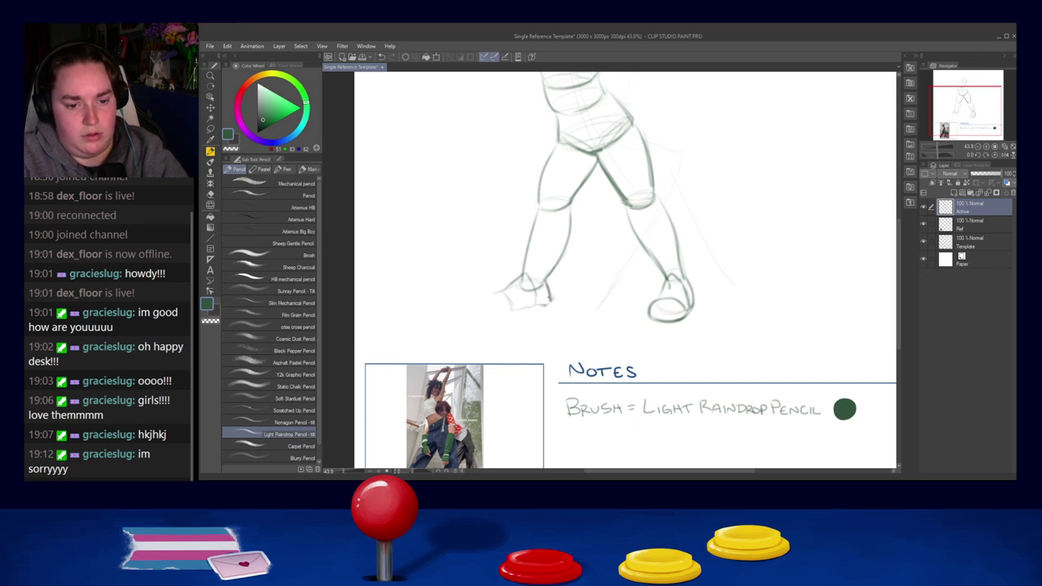
left_click_drag(545, 277, 552, 303)
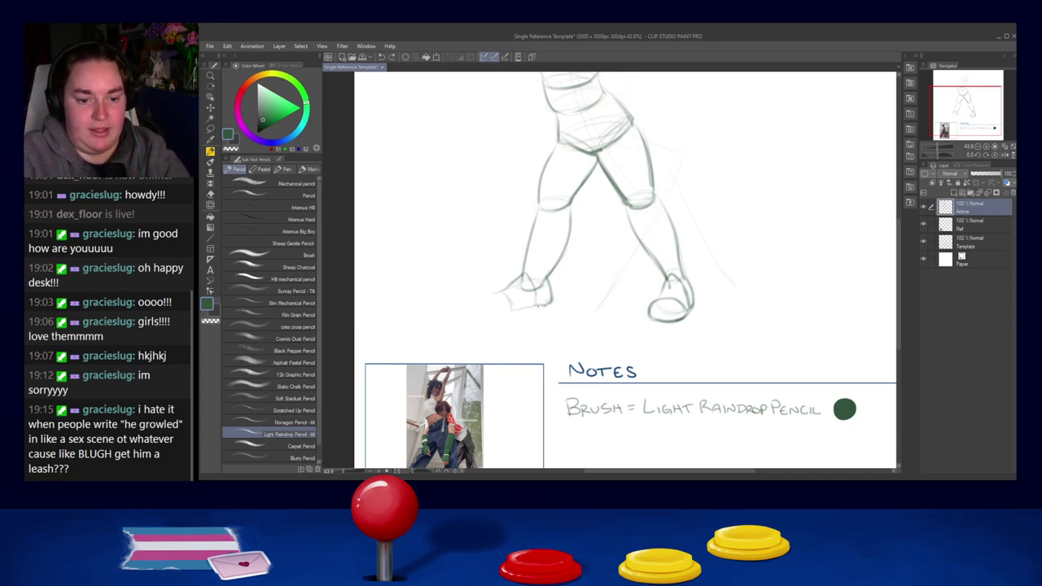
Complete the left-hand foot as a shoe-like form with a sole line and a rounded toe pointing outward.
mouse_move(534, 306)
left_mouse_down()
mouse_move(551, 301)
mouse_move(481, 294)
mouse_move(480, 306)
mouse_move(525, 308)
mouse_move(502, 289)
mouse_move(524, 274)
left_mouse_up()
key("ctrl+z")
key("ctrl+z")
key("ctrl+z")
key("ctrl+z")
key("ctrl+z")
key("ctrl+z")
key("ctrl+z")
key("ctrl+z")
key("ctrl+z")
key("ctrl+z")
key("ctrl+z")
key("ctrl+z")
key("ctrl+z")
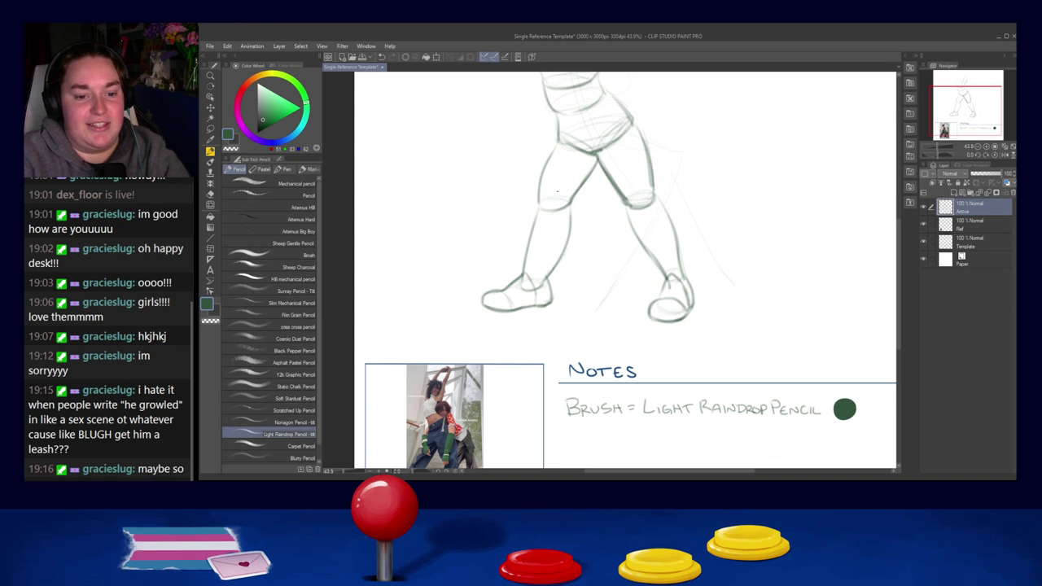
Redraw the inner calf contour of the left-hand lower leg with a darker, fuller curve from knee to ankle.
left_click_drag(573, 205, 570, 218)
key("ctrl+z")
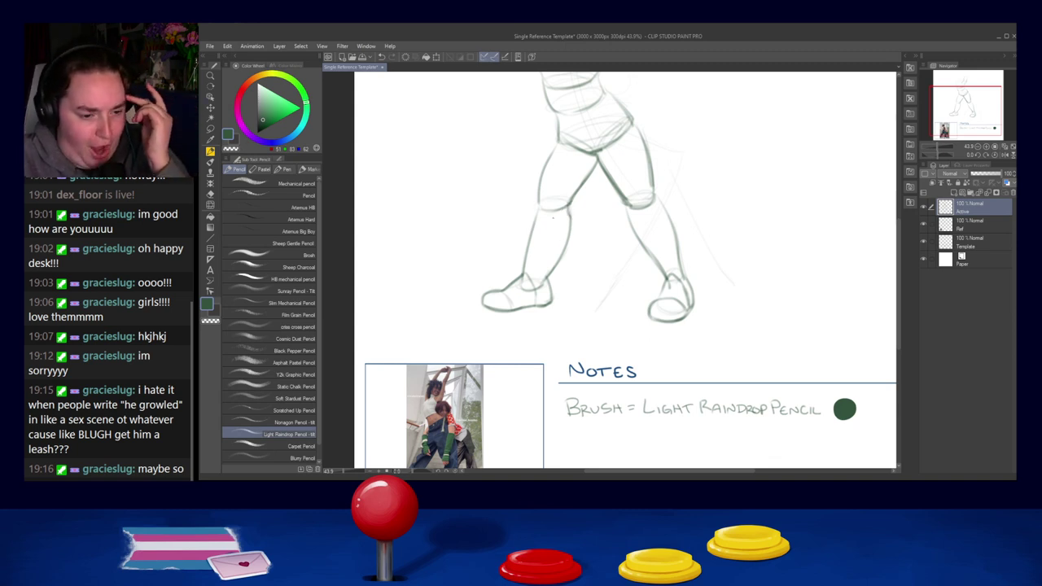
key("ctrl+z")
mouse_move(567, 206)
left_mouse_down()
mouse_move(564, 249)
mouse_move(545, 269)
left_mouse_up()
key("ctrl+z")
left_click_drag(568, 210, 552, 266)
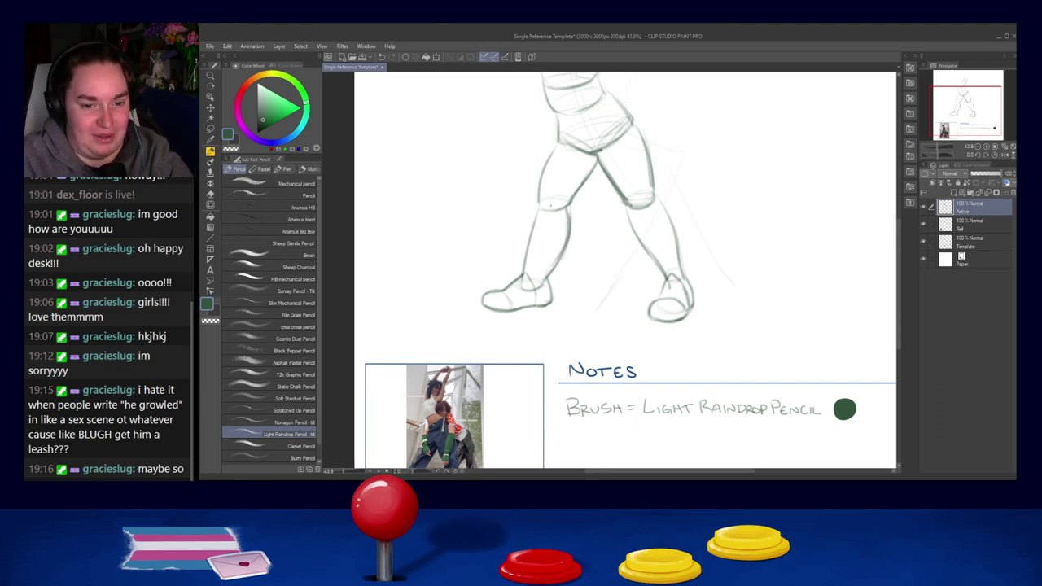
left_click_drag(539, 197, 540, 215)
key("ctrl+z")
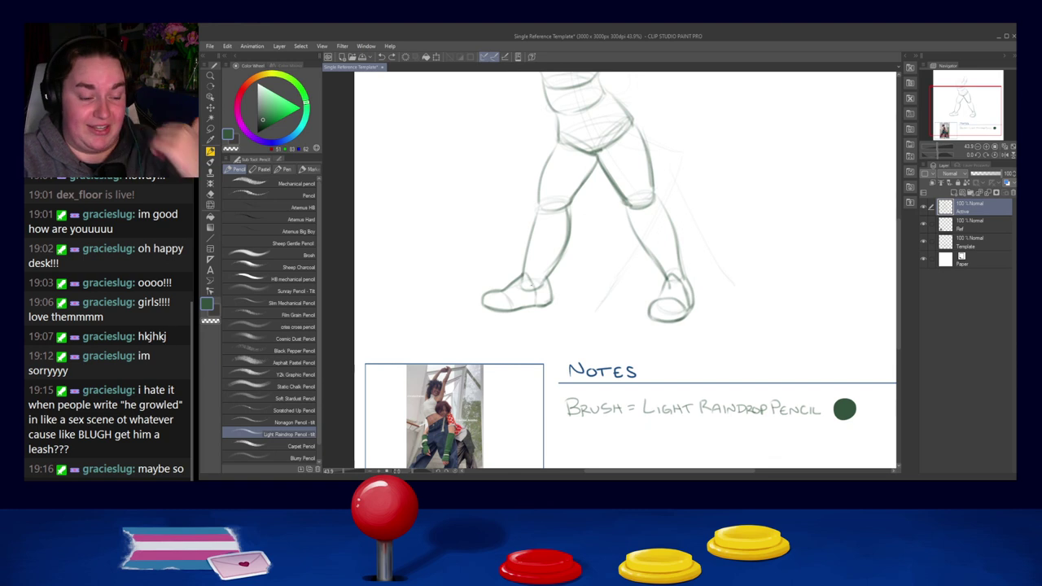
scroll(654, 219, "up", 4)
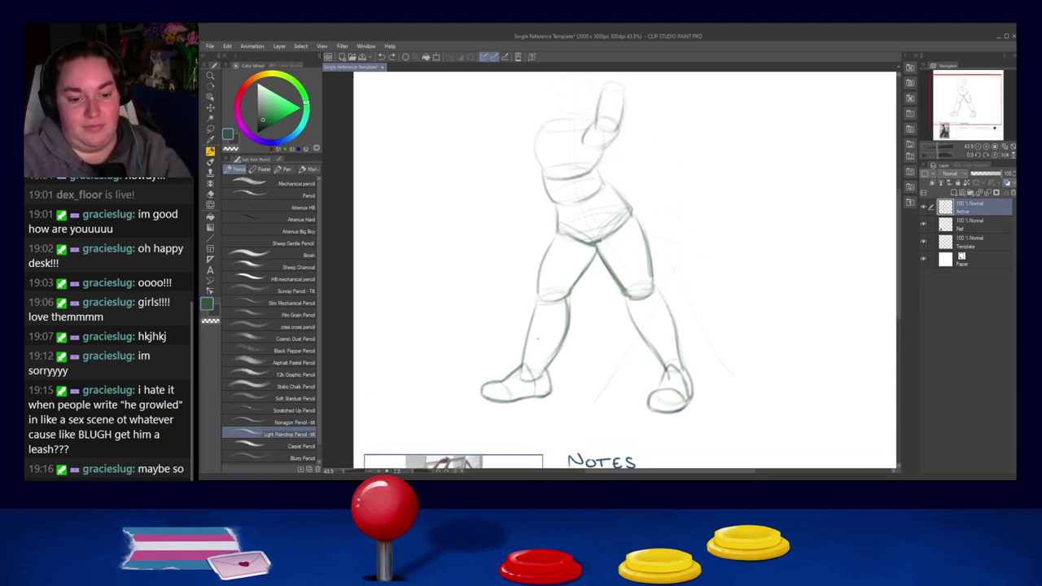
key("ctrl+z")
mouse_move(568, 306)
left_mouse_down()
mouse_move(539, 375)
mouse_move(550, 396)
left_mouse_up()
key("ctrl+z")
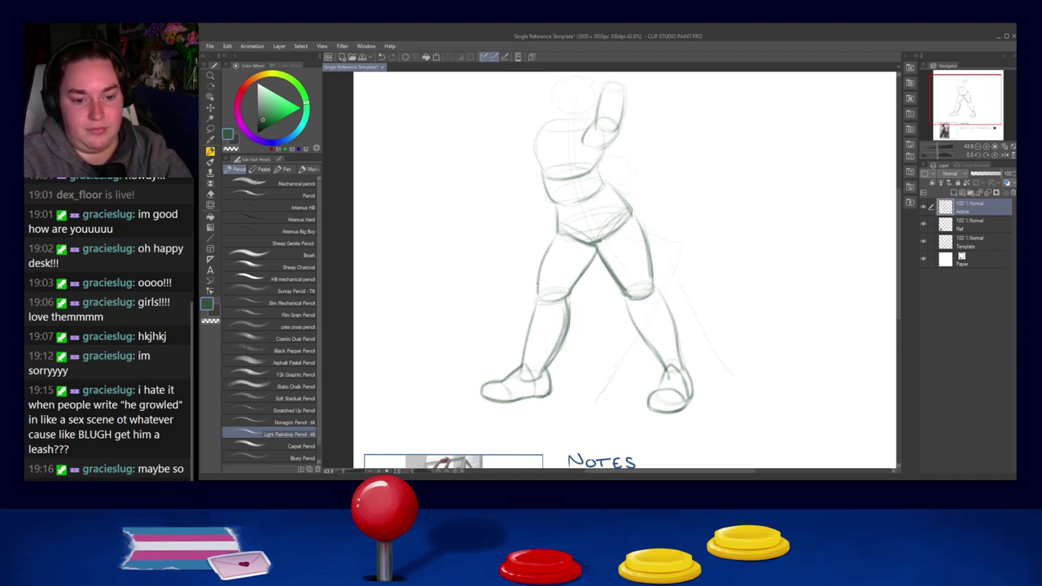
Darken the outer contour of the left-hand thigh and the right-hand contour from the waist over the hip.
left_click_drag(558, 226, 537, 297)
key("ctrl+z")
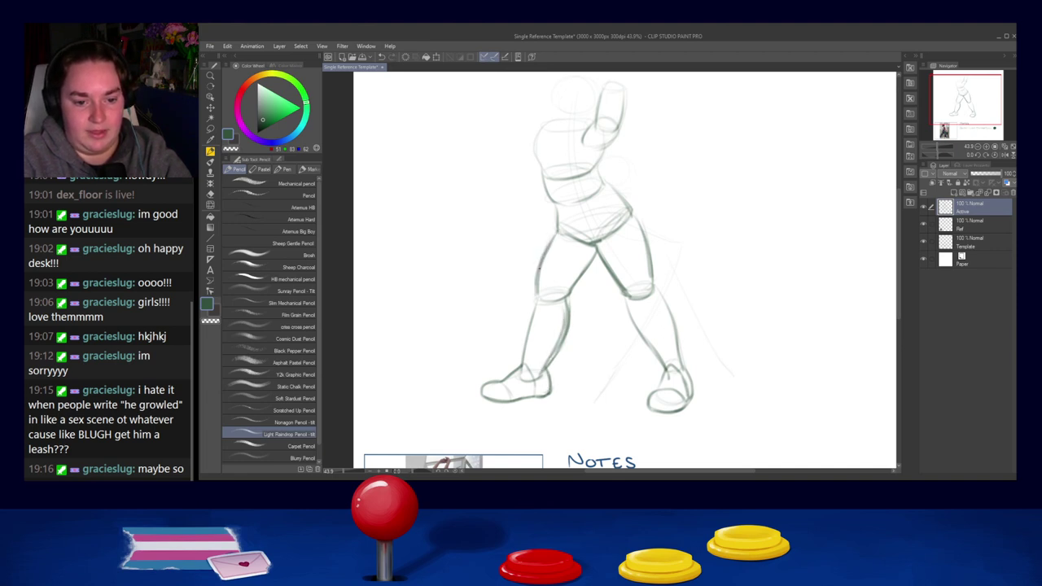
mouse_move(622, 172)
left_mouse_down()
mouse_move(621, 211)
mouse_move(607, 224)
mouse_move(637, 271)
left_mouse_up()
key("ctrl+z")
key("ctrl+z")
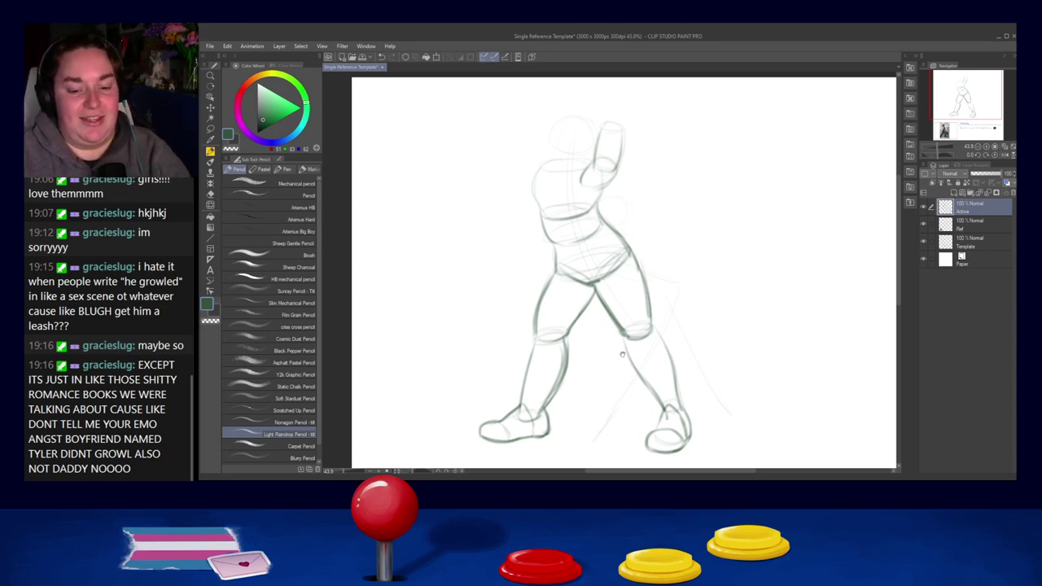
Sketch the raised left-hand upper arm beside the head and the curved chest forms on the ribcage.
scroll(584, 383, "down", 3)
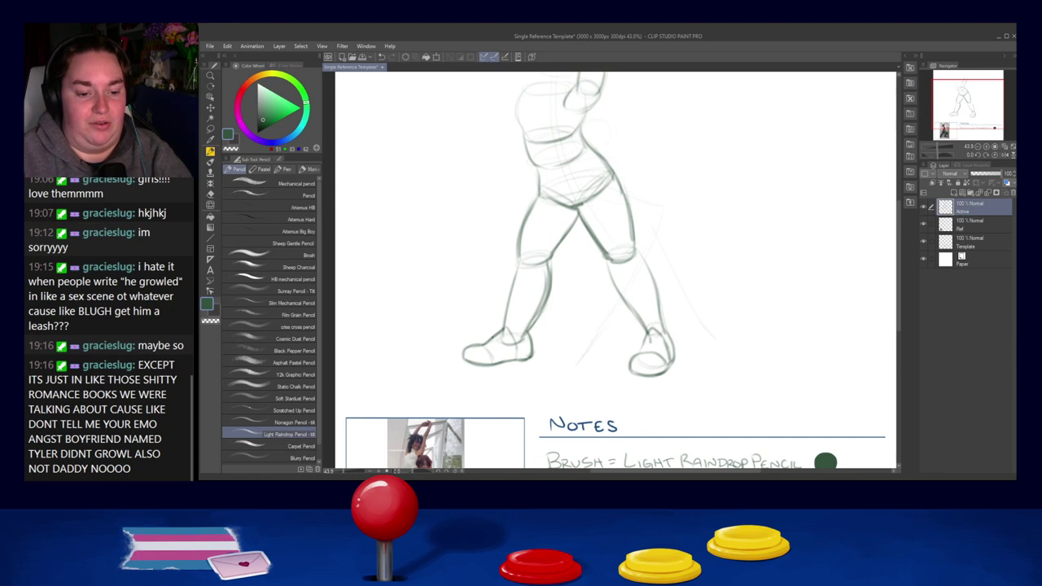
left_click_drag(516, 375, 523, 357)
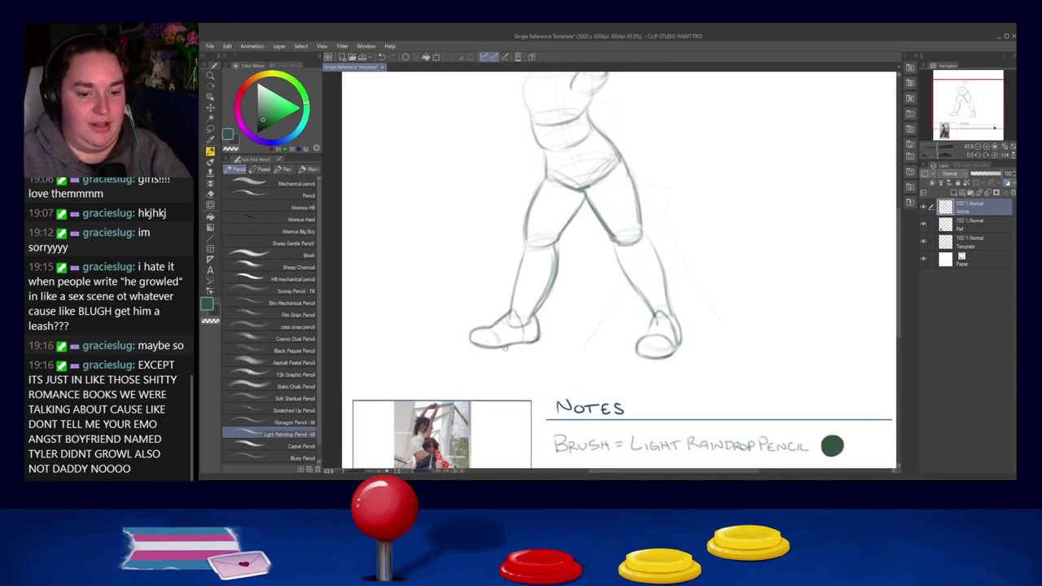
scroll(501, 323, "up", 5)
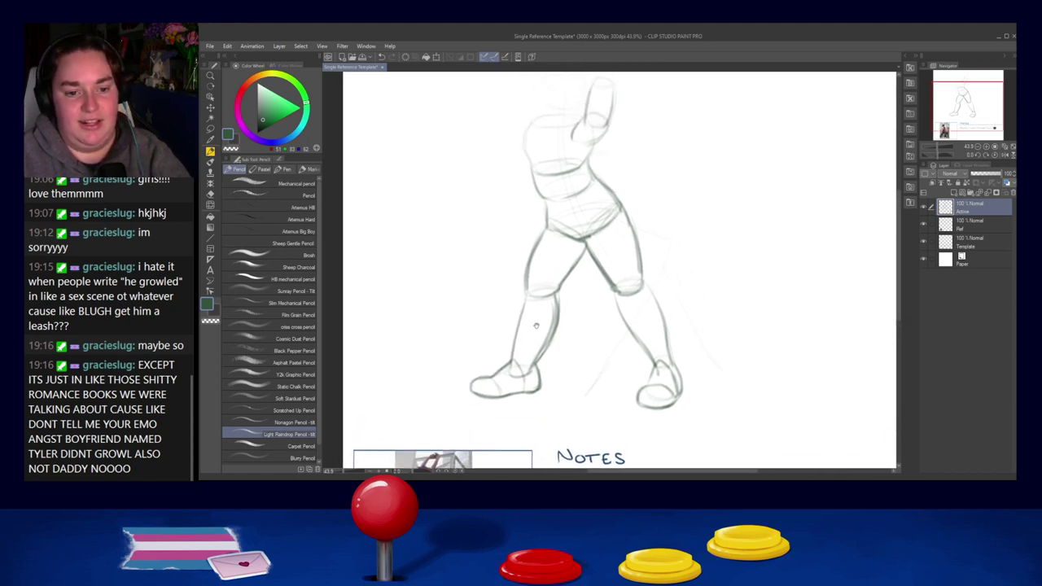
mouse_move(536, 163)
left_mouse_down()
mouse_move(545, 121)
mouse_move(562, 124)
mouse_move(568, 108)
left_mouse_up()
key("ctrl+z")
key("ctrl+z")
key("ctrl+z")
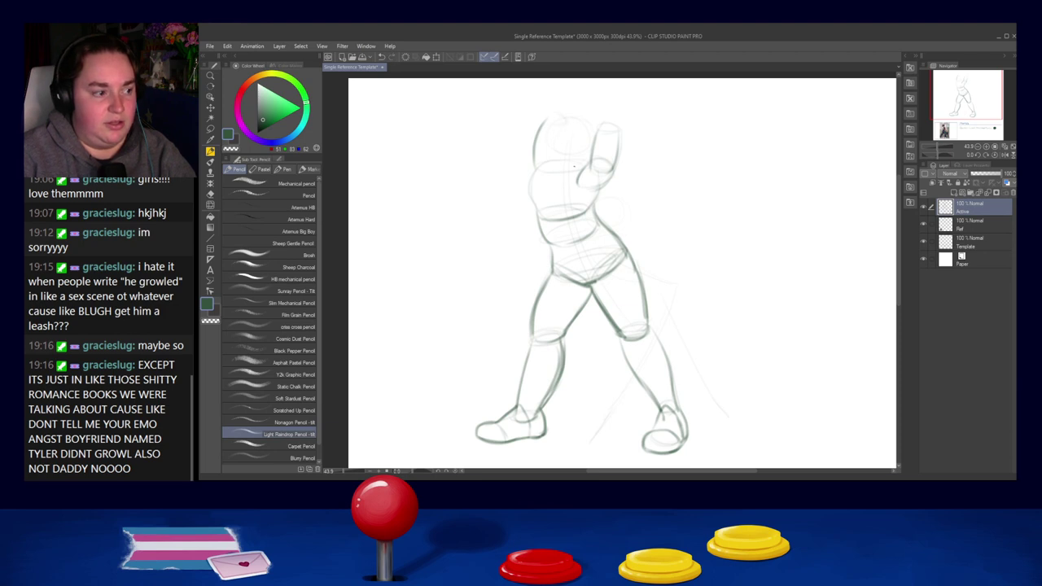
mouse_move(561, 129)
left_mouse_down()
mouse_move(558, 162)
mouse_move(539, 169)
mouse_move(533, 197)
left_mouse_up()
key("ctrl+z")
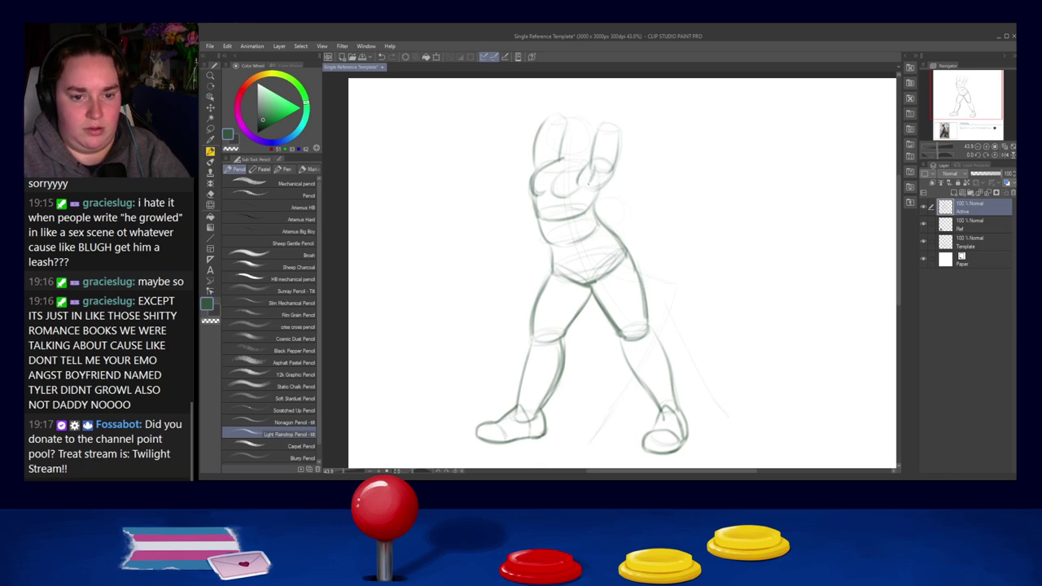
Strengthen the left-hand torso contour from the ribcage to the hip and sketch a light curve down the abdomen.
left_click_drag(604, 190, 603, 214)
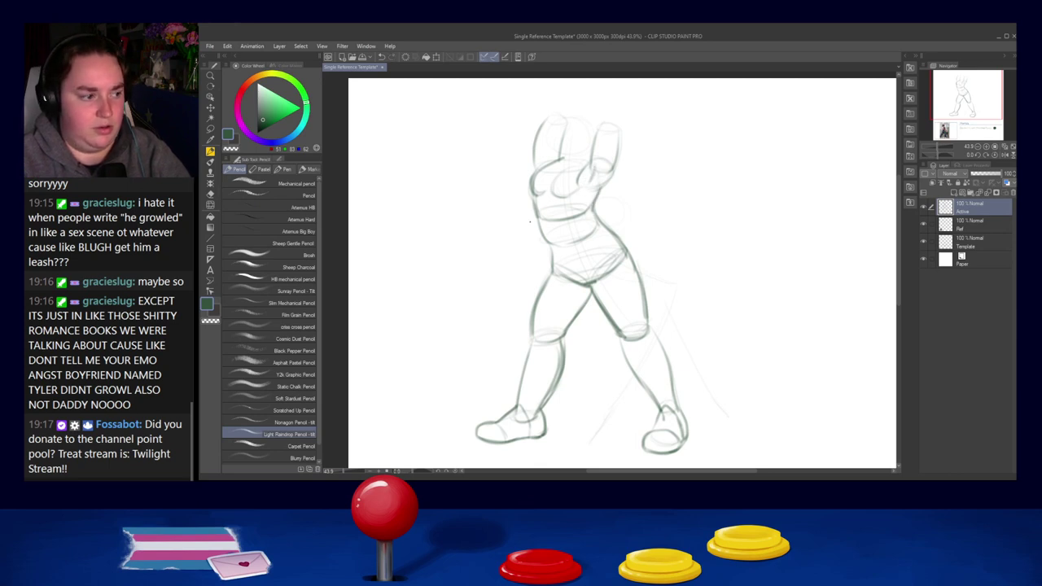
left_click_drag(532, 195, 551, 245)
key("ctrl+z")
key("ctrl+z")
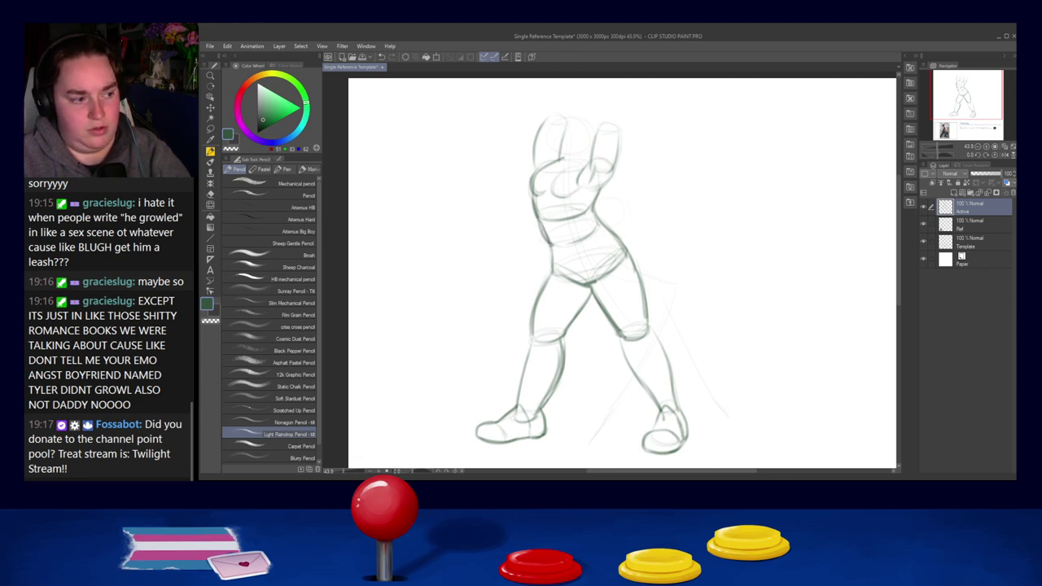
left_click_drag(553, 241, 549, 280)
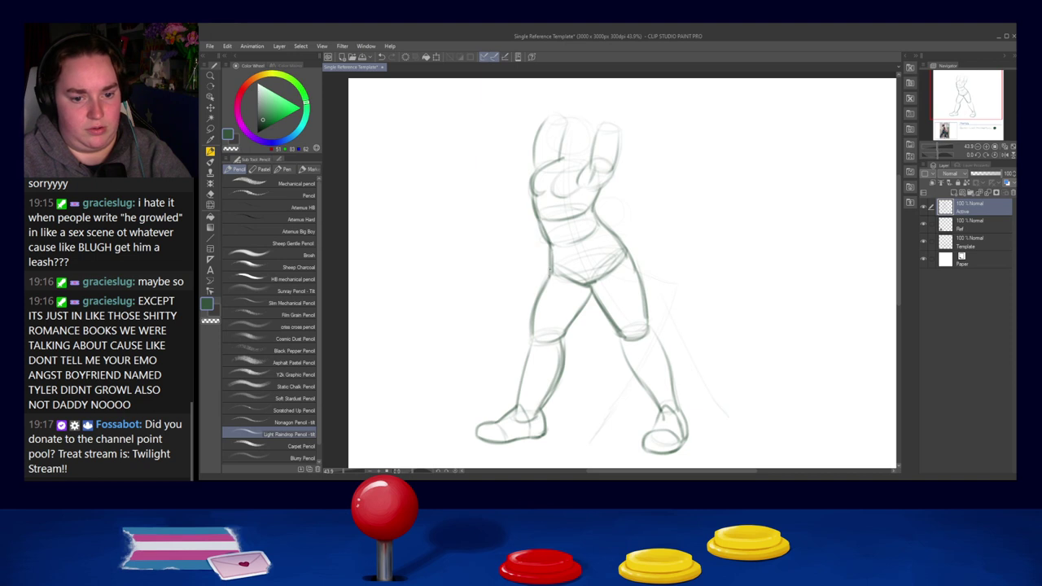
left_click_drag(549, 197, 557, 236)
key("ctrl+z")
left_click_drag(548, 197, 563, 246)
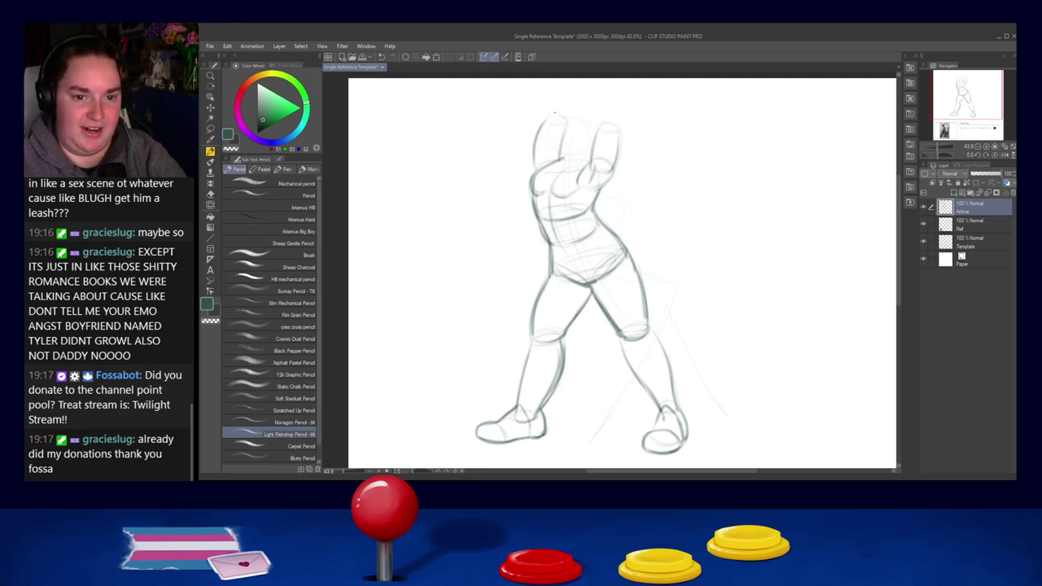
Sketch the left-hand forearm rising above the head, with a small curve for the hand at the wrist.
left_click_drag(555, 112, 556, 130)
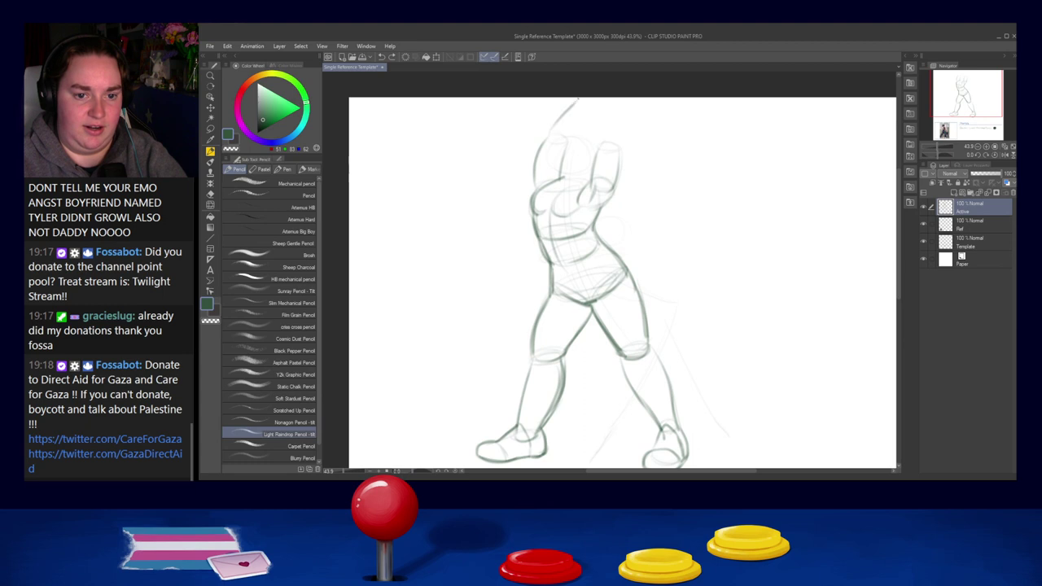
left_click_drag(550, 129, 580, 103)
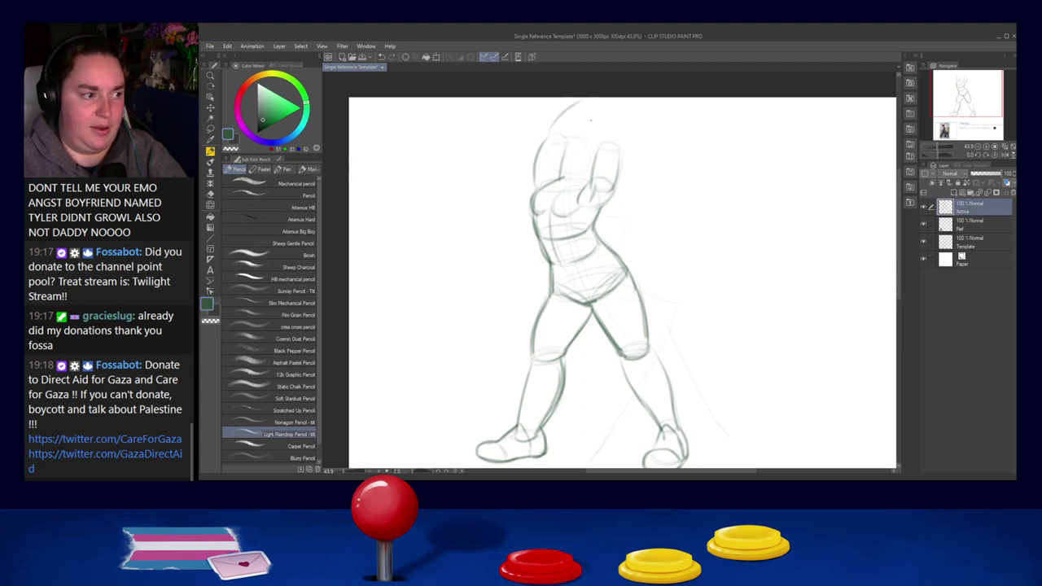
key("ctrl+space")
mouse_move(567, 146)
left_mouse_down()
mouse_move(583, 123)
mouse_move(568, 158)
mouse_move(600, 103)
mouse_move(587, 134)
mouse_move(600, 103)
mouse_move(603, 101)
left_mouse_up()
key("ctrl+z")
key("ctrl+z")
key("ctrl+z")
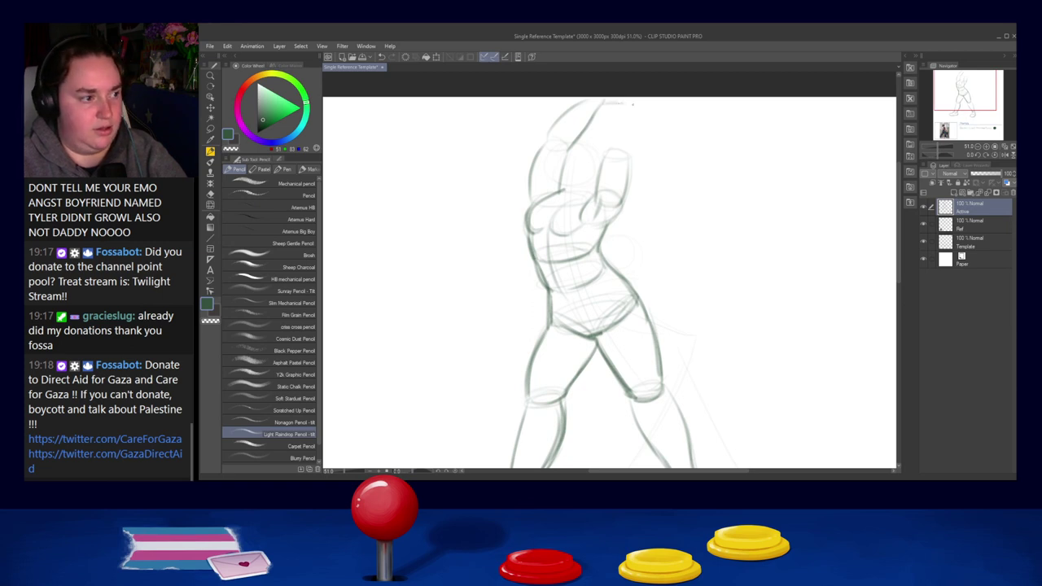
left_click_drag(634, 99, 625, 102)
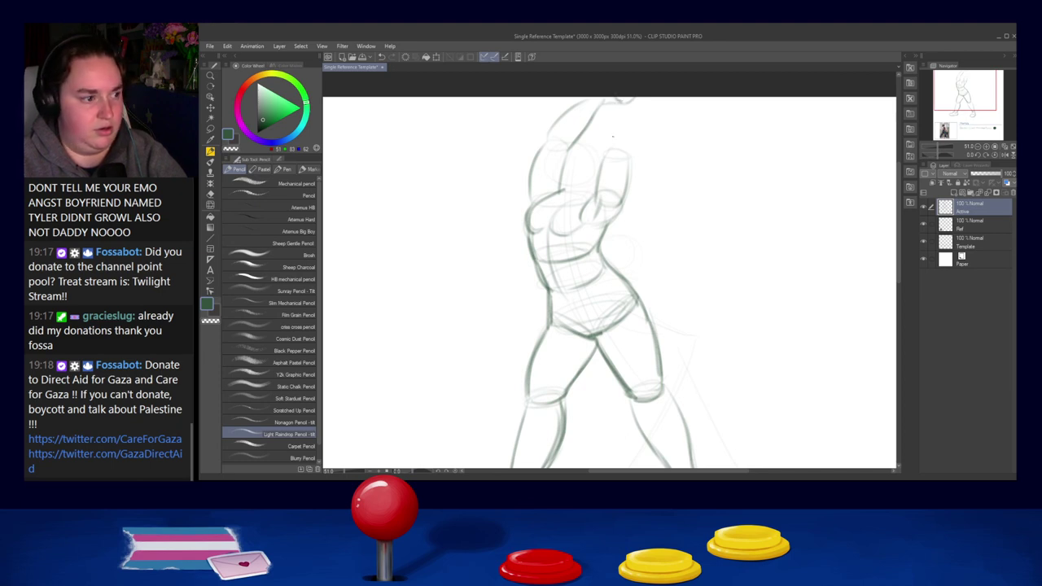
Draw the inner and outer contours of the raised right-hand forearm, meeting the other hand above the head.
mouse_move(603, 150)
left_mouse_down()
mouse_move(622, 115)
mouse_move(614, 110)
left_mouse_up()
key("ctrl+z")
key("ctrl+z")
key("ctrl+z")
left_click_drag(603, 145, 619, 109)
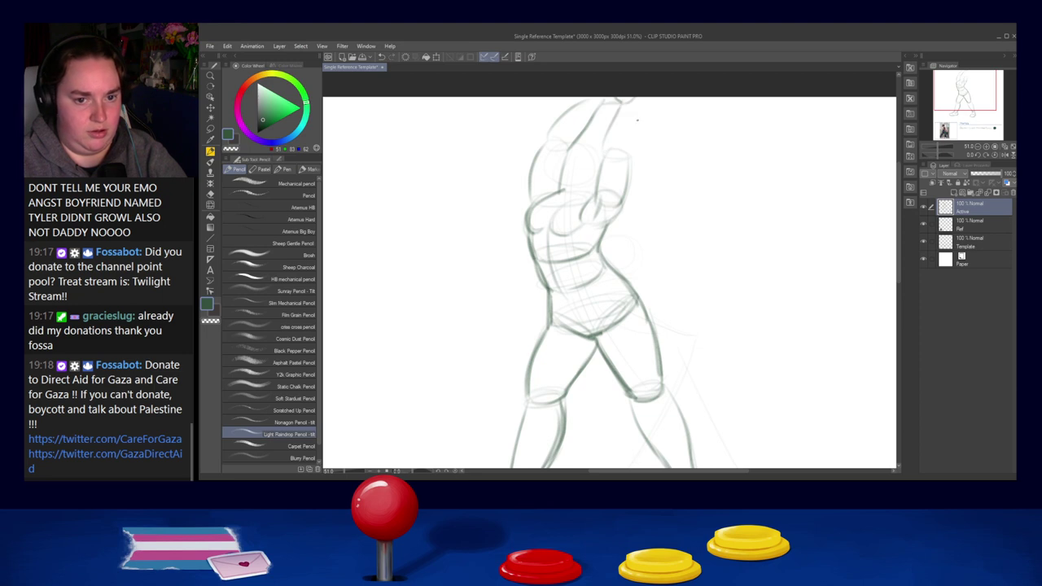
left_click_drag(641, 101, 632, 143)
key("ctrl+z")
left_click_drag(638, 102, 624, 199)
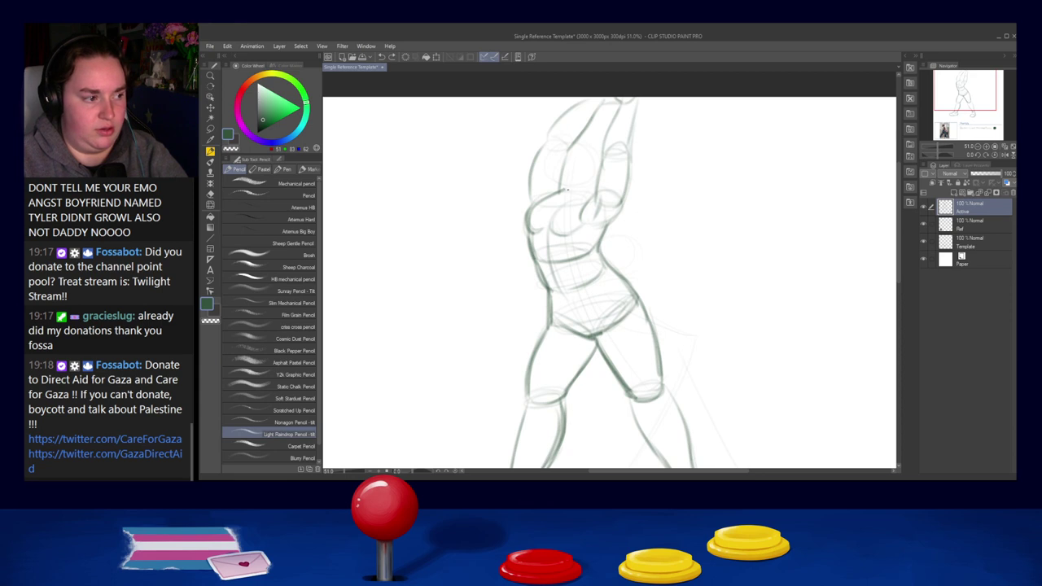
Outline the standing figure's head as a dark oval between the raised arms, closing it at the chin.
mouse_move(557, 188)
left_mouse_down()
mouse_move(569, 136)
mouse_move(558, 147)
mouse_move(590, 133)
mouse_move(602, 168)
left_mouse_up()
key("ctrl+z")
key("ctrl+z")
key("ctrl+z")
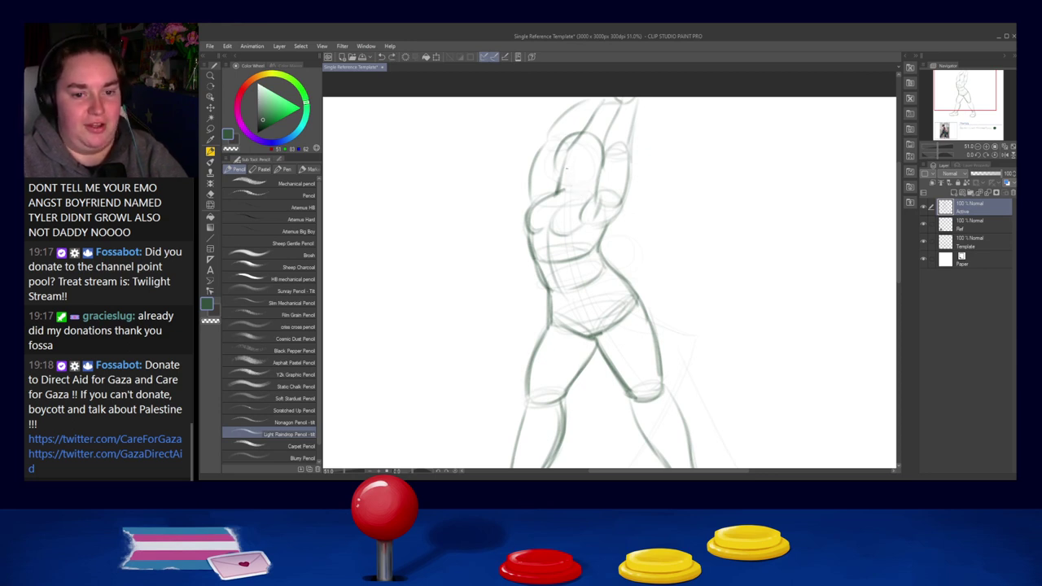
key("ctrl+z")
left_click_drag(572, 180, 584, 189)
key("ctrl+z")
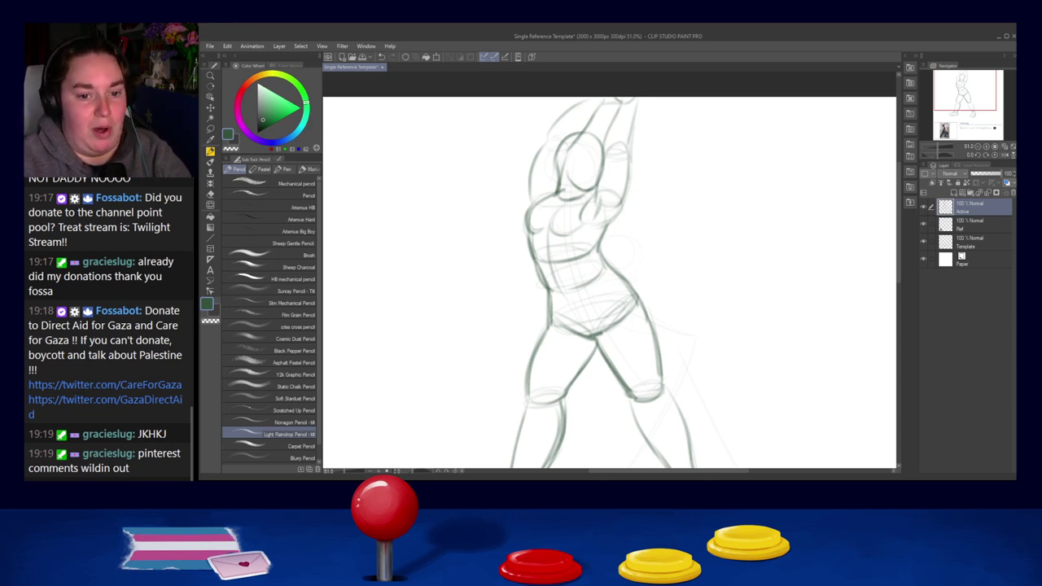
Add a short curve under the right-hand shoulder to connect the chest to the armpit.
left_click_drag(578, 216, 603, 224)
key("ctrl+z")
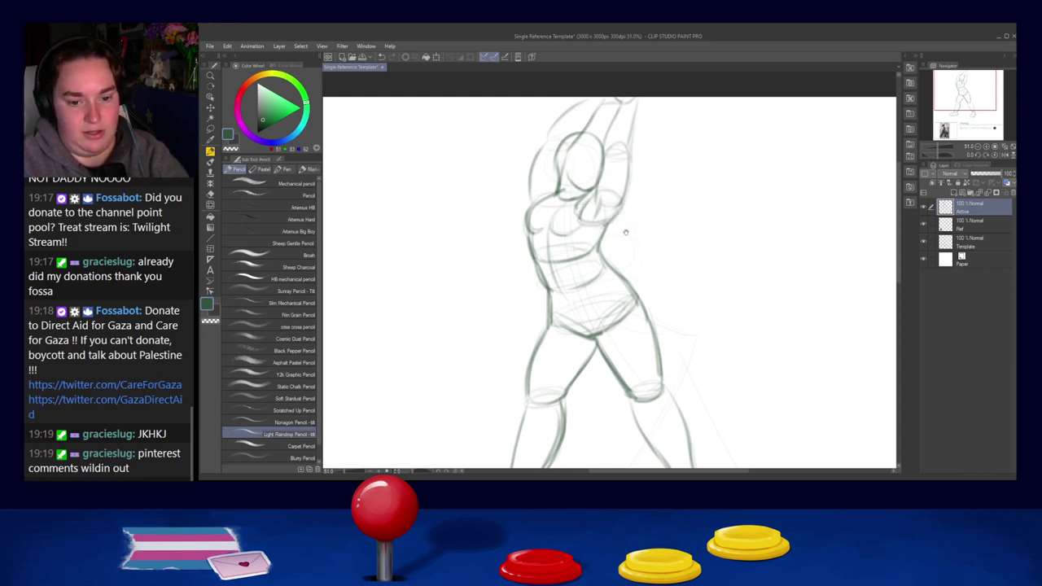
scroll(619, 163, "down", 3)
scroll(616, 115, "up", 3)
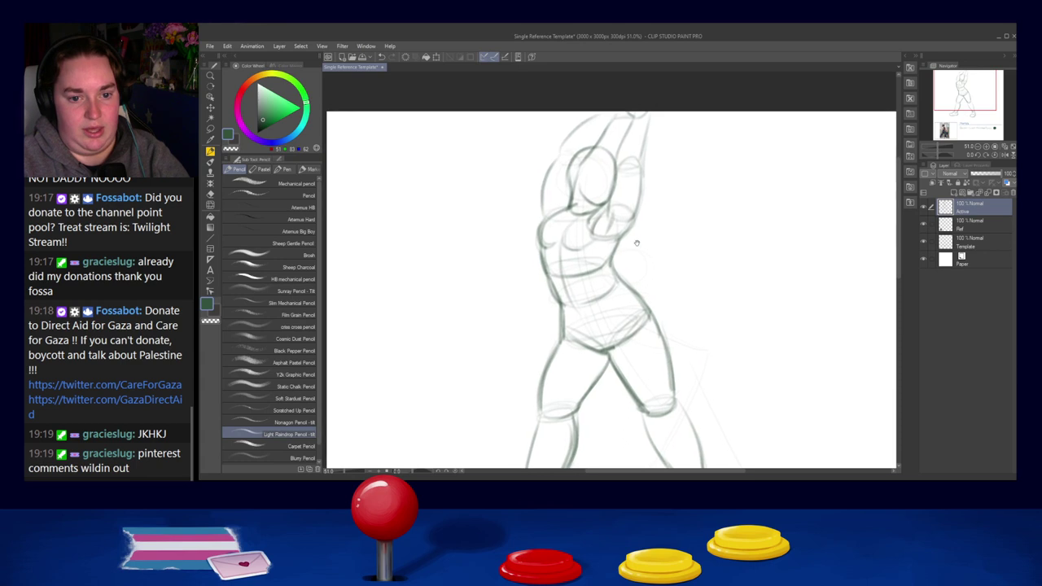
key("ctrl+z")
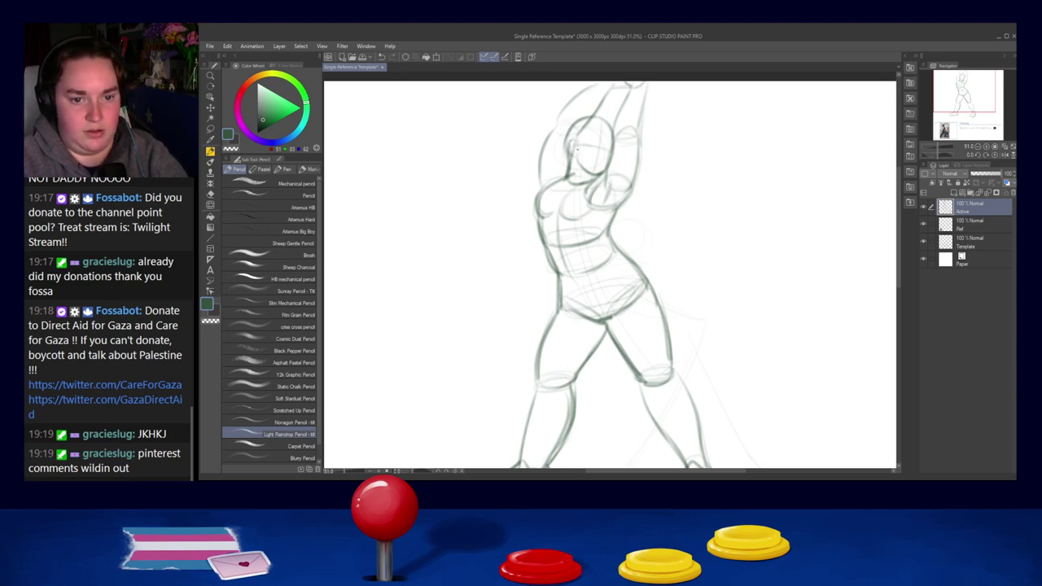
Sketch the ear and face guideline on the head and reinforce the jaw and the right-hand side of the face.
left_click_drag(569, 140, 577, 152)
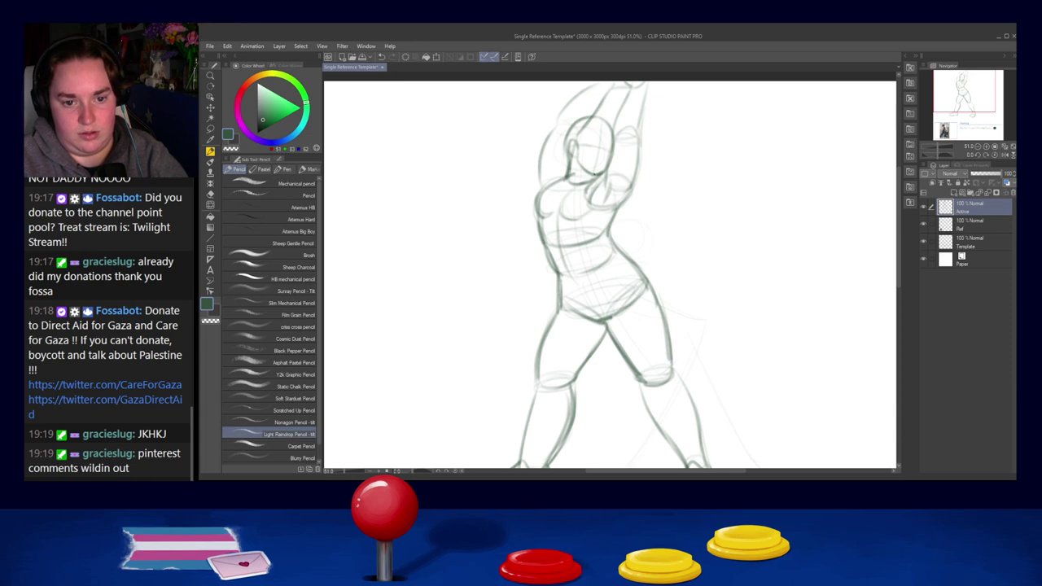
left_click_drag(584, 180, 601, 175)
left_click_drag(611, 138, 607, 165)
mouse_move(576, 117)
left_mouse_down()
mouse_move(571, 144)
mouse_move(598, 120)
mouse_move(572, 120)
mouse_move(592, 118)
mouse_move(609, 142)
mouse_move(603, 123)
mouse_move(605, 165)
left_mouse_up()
key("ctrl+z")
key("ctrl+z")
left_click_drag(634, 205, 611, 134)
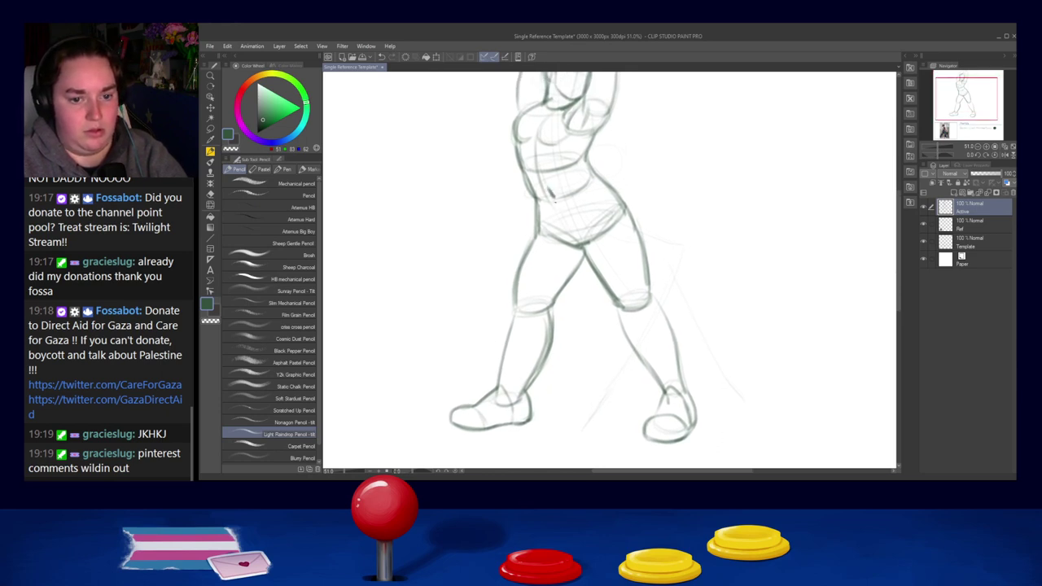
Sketch a small rounded arm form for the second person, emerging behind the standing figure's left-hand hip.
mouse_move(608, 296)
left_mouse_down()
mouse_move(588, 260)
mouse_move(580, 298)
mouse_move(567, 303)
left_mouse_up()
mouse_move(488, 206)
left_mouse_down()
mouse_move(490, 236)
mouse_move(481, 228)
mouse_move(497, 234)
mouse_move(481, 250)
mouse_move(491, 259)
left_mouse_up()
key("ctrl+z")
key("ctrl+z")
mouse_move(480, 224)
left_mouse_down()
mouse_move(497, 261)
mouse_move(479, 262)
left_mouse_up()
key("ctrl+z")
key("ctrl+z")
mouse_move(484, 221)
left_mouse_down()
mouse_move(497, 234)
mouse_move(490, 257)
mouse_move(483, 253)
mouse_move(495, 269)
left_mouse_up()
key("ctrl+z")
key("ctrl+z")
key("ctrl+z")
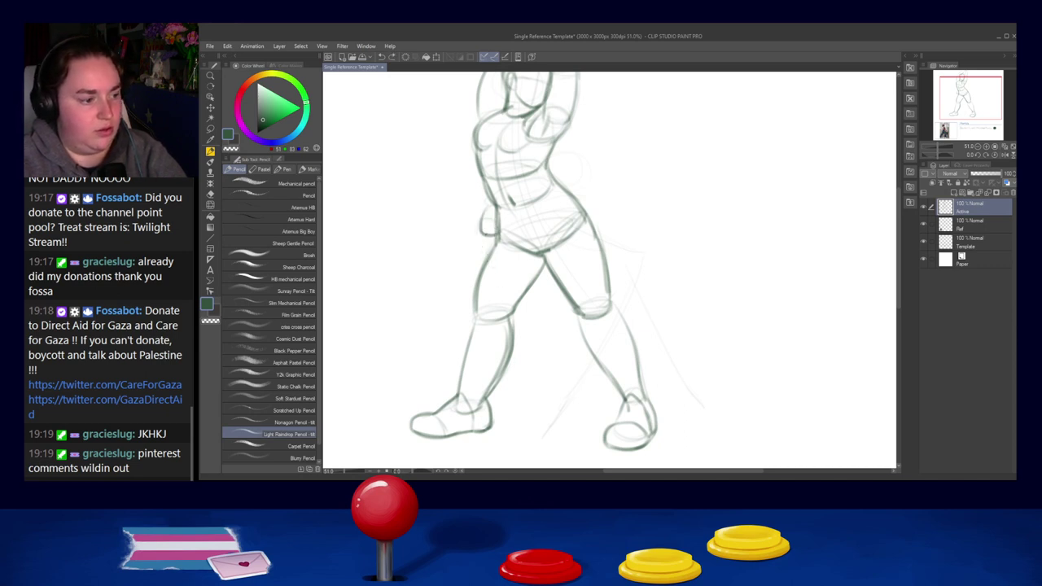
Draw both contours of the second person's forearm reaching from the left-hand hip down over the thigh.
left_click_drag(481, 221, 494, 270)
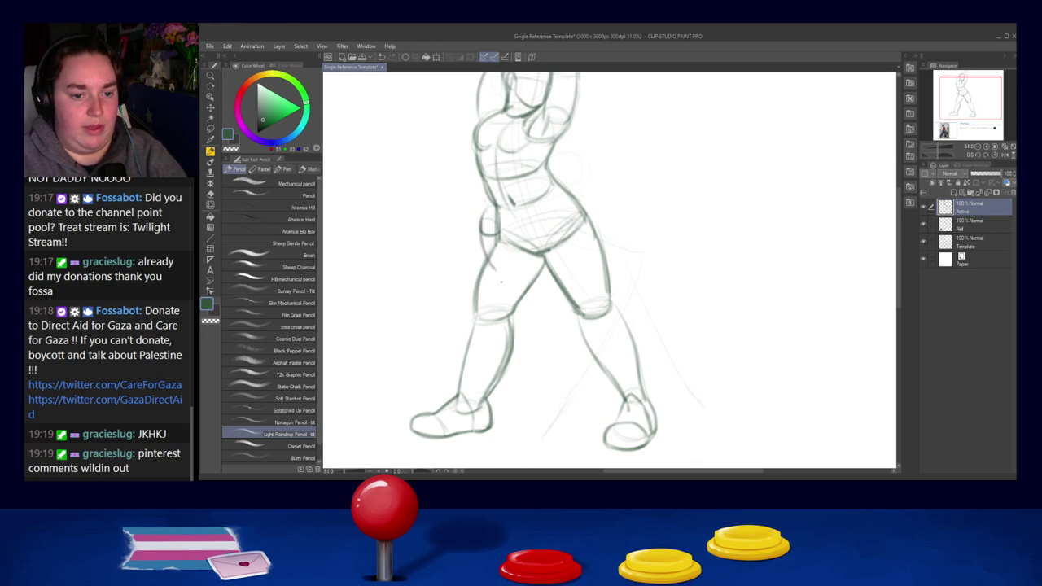
key("ctrl+z")
left_click_drag(480, 223, 483, 262)
key("ctrl+z")
left_click_drag(480, 220, 490, 264)
key("ctrl+z")
left_click_drag(478, 227, 487, 273)
key("ctrl+z")
left_click_drag(480, 224, 489, 271)
key("ctrl+z")
mouse_move(487, 225)
left_mouse_down()
mouse_move(492, 272)
mouse_move(505, 275)
left_mouse_up()
key("ctrl+z")
key("ctrl+z")
left_click_drag(503, 236, 507, 274)
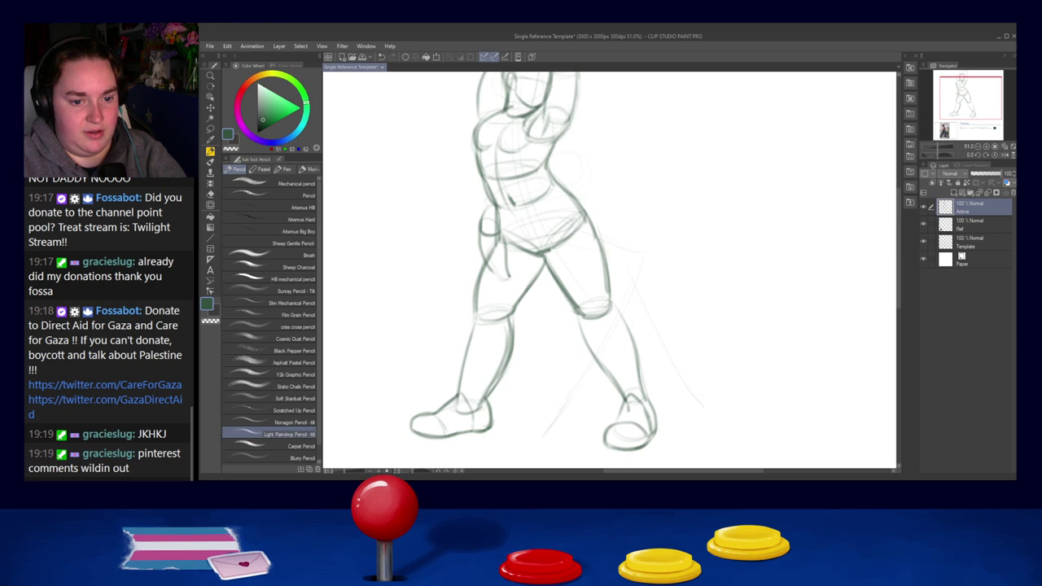
key("ctrl+z")
Sketch the second person's hand gripping the left-hand thigh just above the knee, with simple finger lines.
mouse_move(512, 272)
left_mouse_down()
mouse_move(496, 277)
mouse_move(511, 302)
left_mouse_up()
key("ctrl+s")
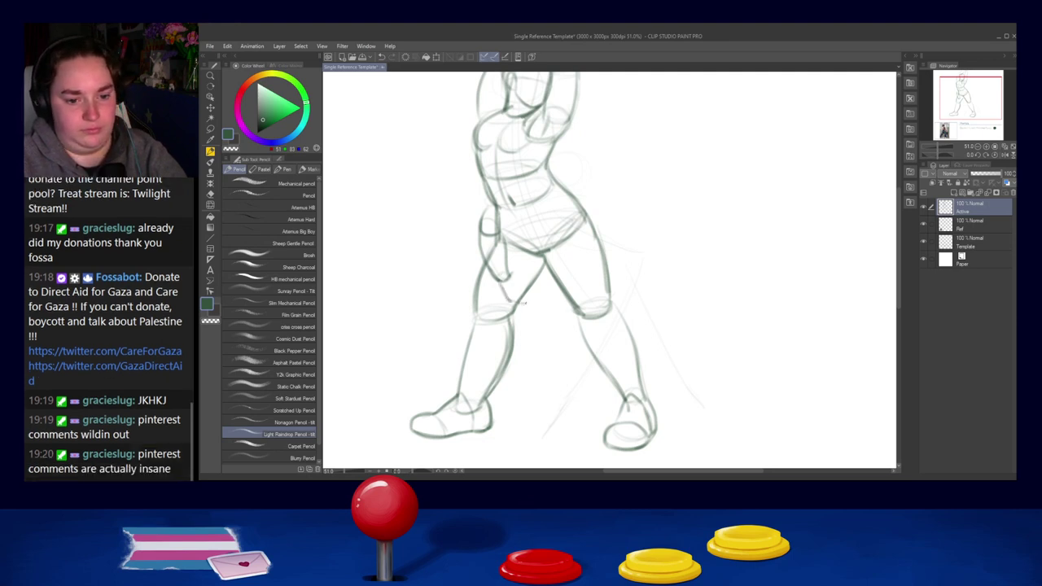
mouse_move(514, 301)
left_mouse_down()
mouse_move(536, 300)
mouse_move(533, 310)
left_mouse_up()
key("ctrl+z")
key("ctrl+z")
key("ctrl+z")
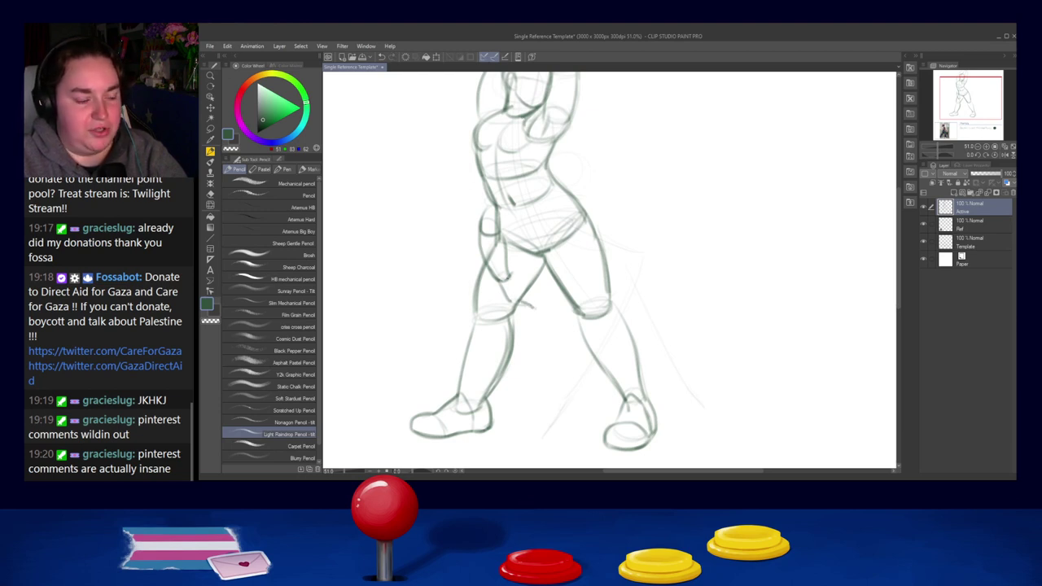
left_click_drag(508, 274, 527, 289)
key("ctrl+z")
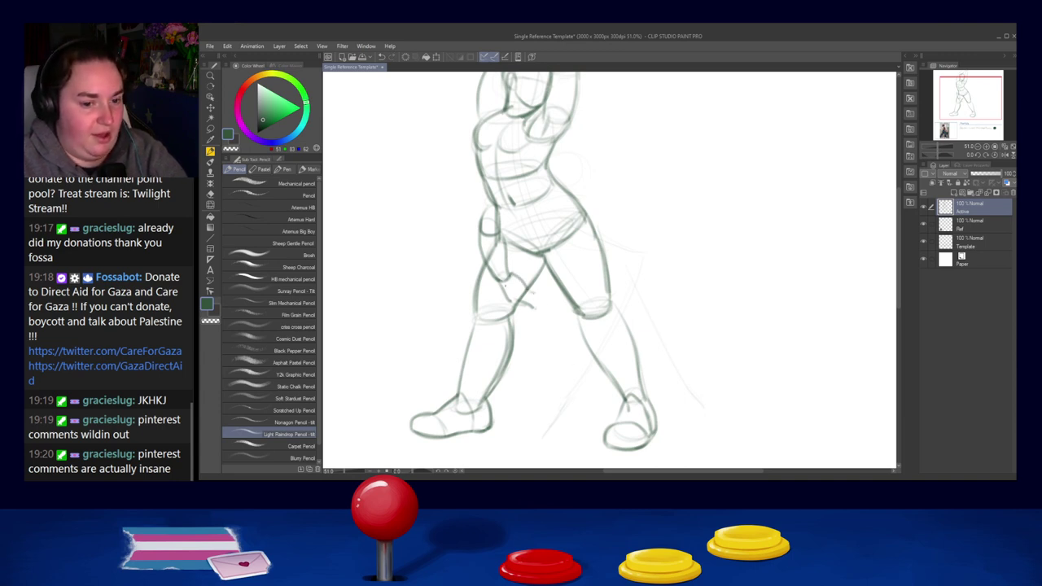
key("ctrl+z")
key("ctrl+z")
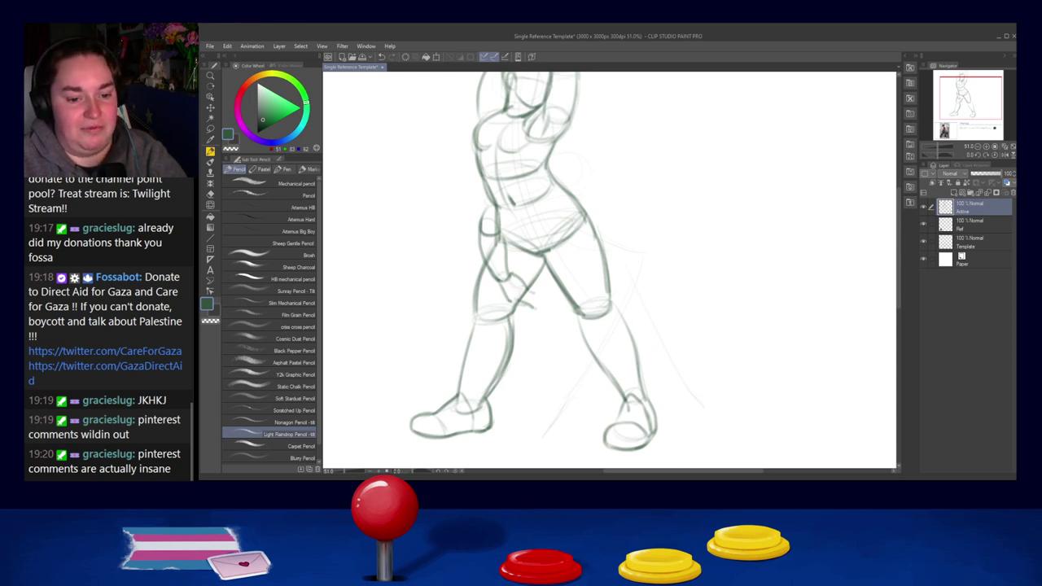
Outline the second person's head as a rounded form against the right-hand side of the standing figure's waist.
left_click_drag(586, 272, 545, 288)
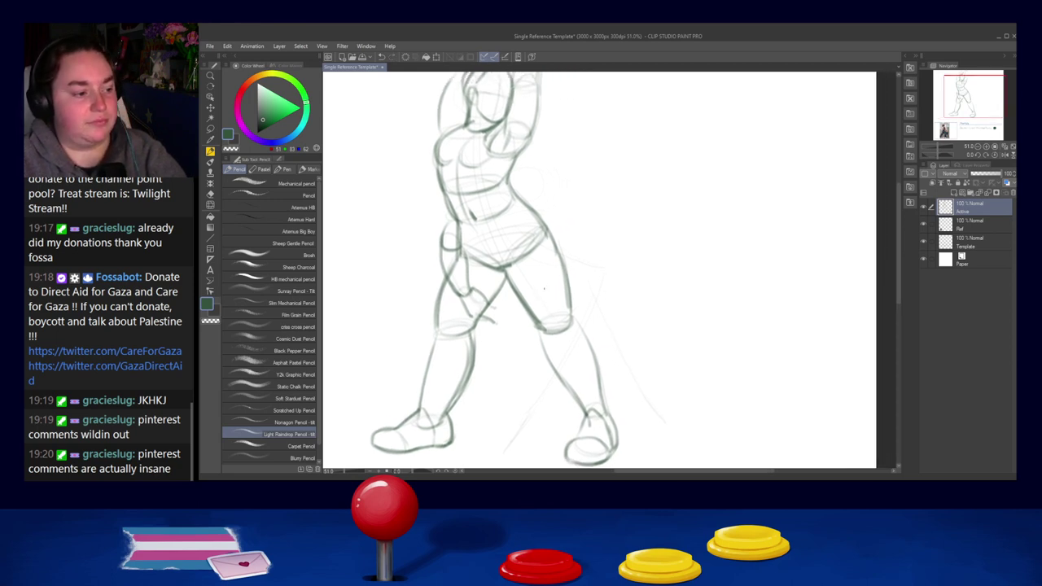
left_click_drag(538, 170, 551, 180)
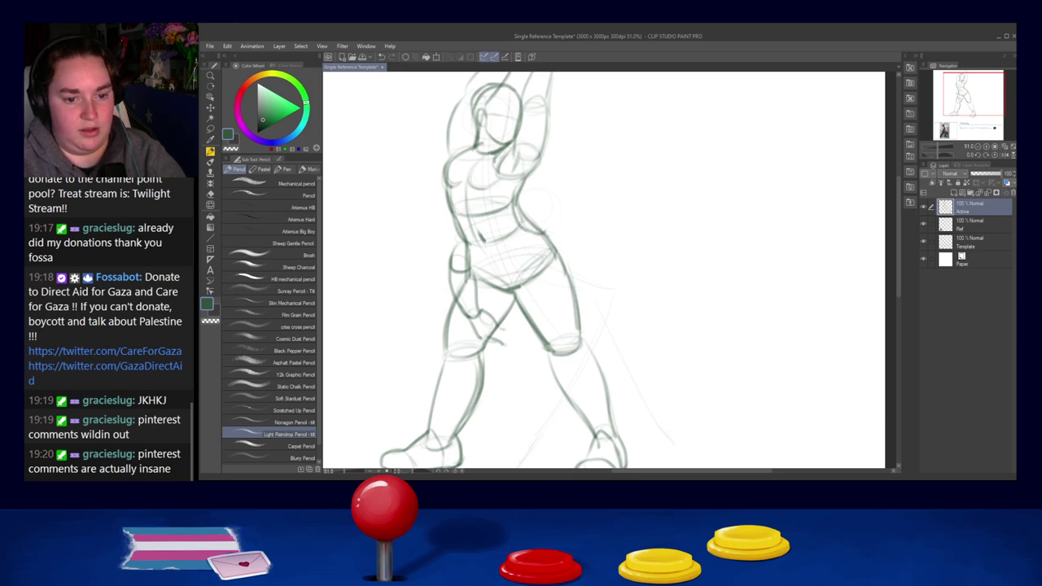
key("ctrl+z")
mouse_move(528, 188)
left_mouse_down()
mouse_move(558, 180)
mouse_move(553, 227)
left_mouse_up()
key("ctrl+z")
key("ctrl+z")
left_click_drag(536, 177, 566, 212)
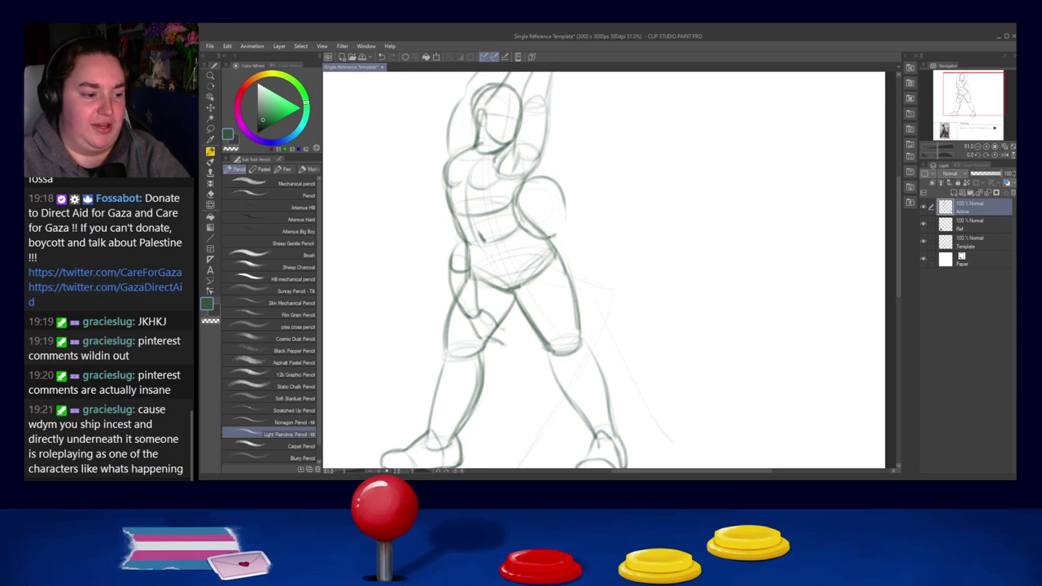
left_click_drag(564, 193, 551, 225)
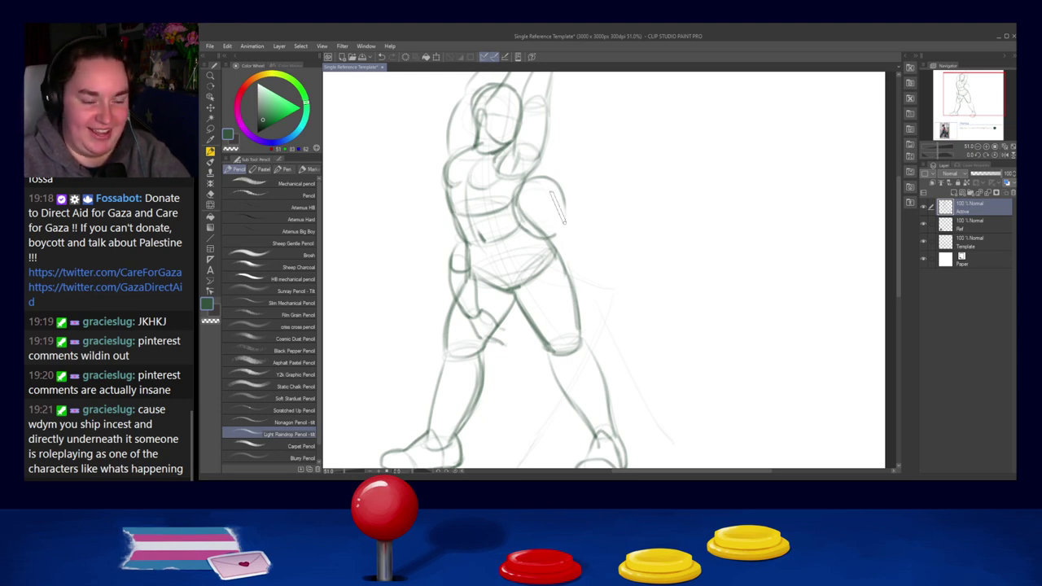
key("ctrl+z")
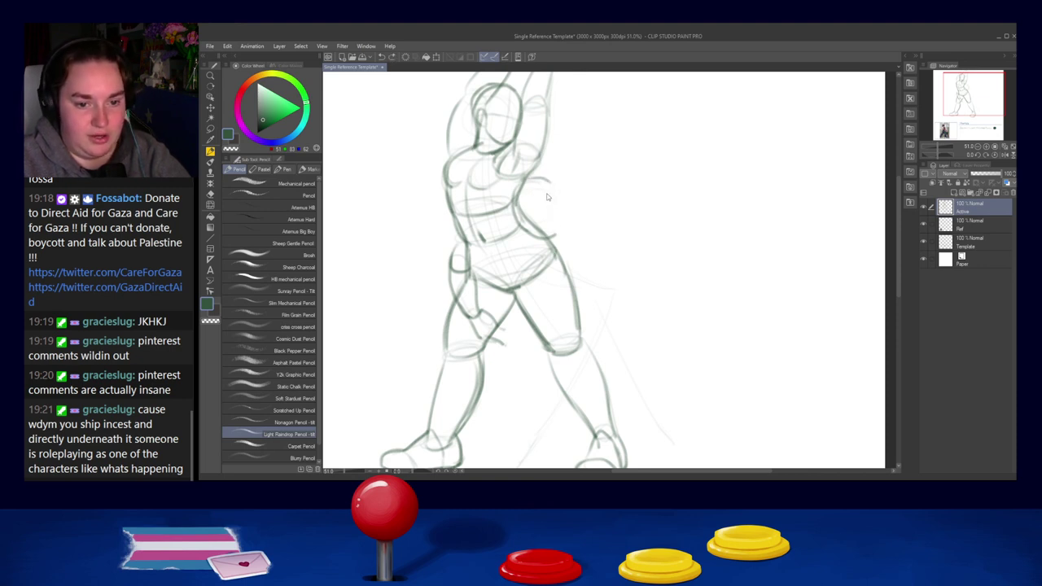
mouse_move(546, 190)
left_mouse_down()
mouse_move(557, 237)
mouse_move(544, 240)
mouse_move(538, 221)
mouse_move(556, 218)
mouse_move(514, 234)
mouse_move(550, 236)
mouse_move(529, 241)
left_mouse_up()
key("ctrl+z")
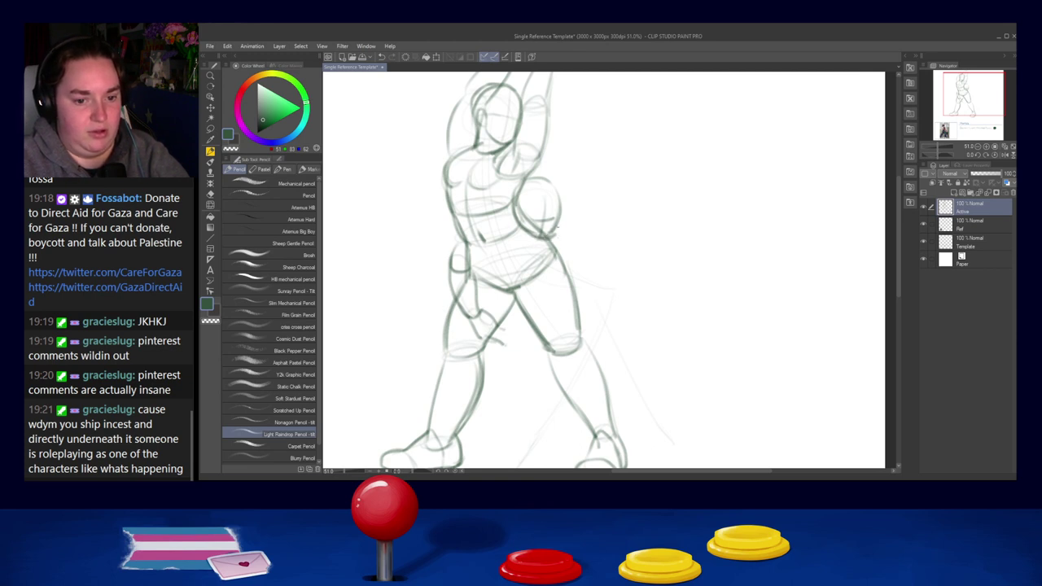
Sketch the second person's shoulder below the head and the upper arm running down beside the right-hand thigh.
key("ctrl+z")
left_click_drag(555, 221, 550, 244)
key("ctrl+z")
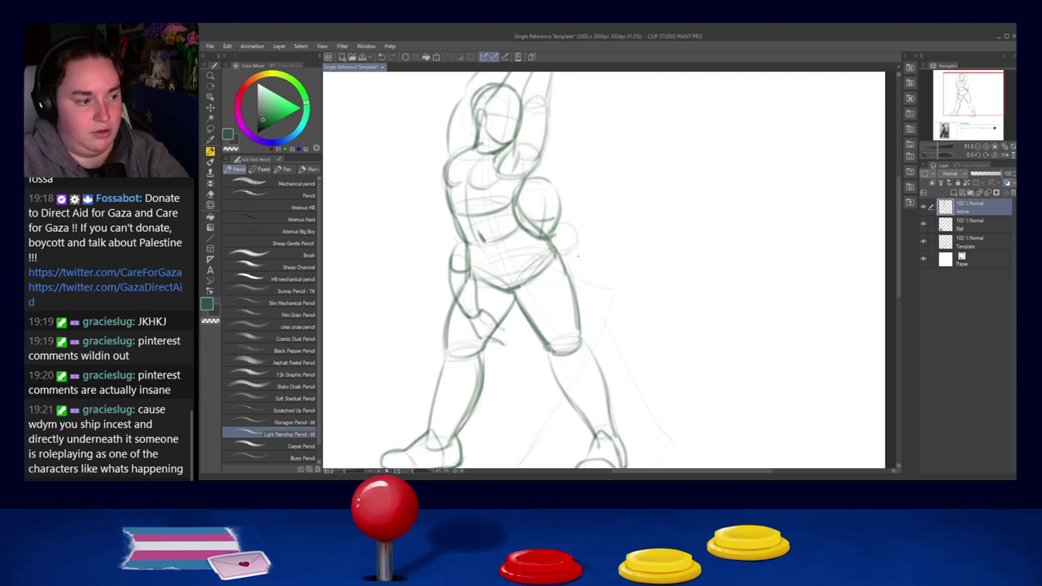
mouse_move(558, 256)
left_mouse_down()
mouse_move(583, 297)
mouse_move(597, 289)
left_mouse_up()
key("ctrl+z")
key("ctrl+z")
key("ctrl+z")
mouse_move(556, 255)
left_mouse_down()
mouse_move(568, 298)
mouse_move(578, 306)
mouse_move(590, 293)
mouse_move(575, 298)
mouse_move(588, 285)
mouse_move(555, 353)
left_mouse_up()
key("ctrl+z")
key("ctrl+z")
key("ctrl+z")
key("ctrl+z")
Draw the inner and outer contours of the second person's forearm down over the right-hand knee.
left_click_drag(559, 299, 555, 358)
key("ctrl+z")
key("ctrl+z")
mouse_move(566, 291)
left_mouse_down()
mouse_move(552, 349)
mouse_move(554, 324)
mouse_move(559, 300)
mouse_move(555, 355)
left_mouse_up()
key("ctrl+z")
left_click_drag(558, 301, 564, 365)
key("ctrl+z")
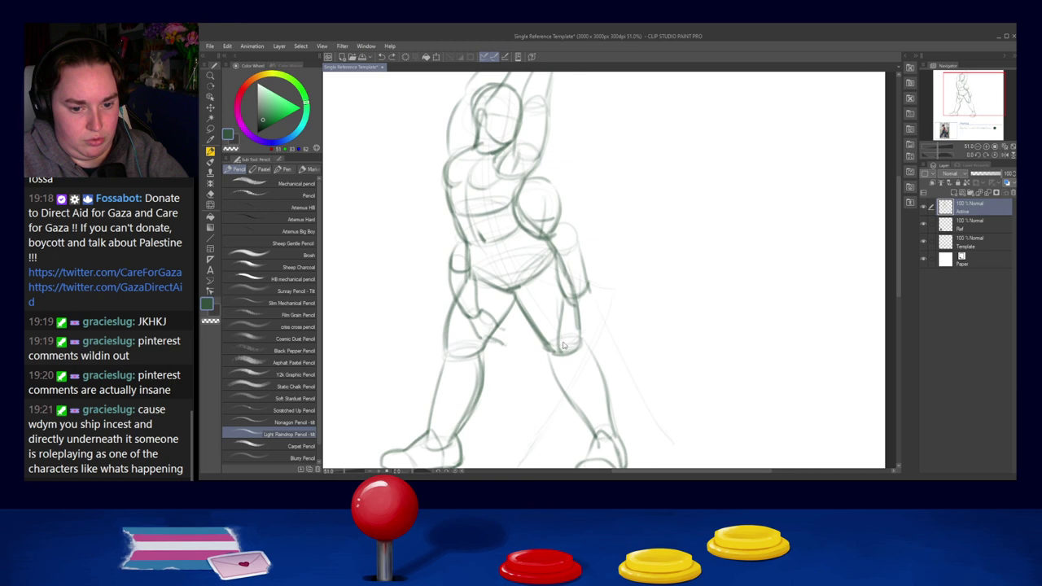
left_click_drag(562, 307, 565, 363)
left_click_drag(590, 291, 576, 360)
Sketch the second person's hand hanging over the standing figure's right-hand shin, with short finger strokes.
scroll(602, 268, "down", 3)
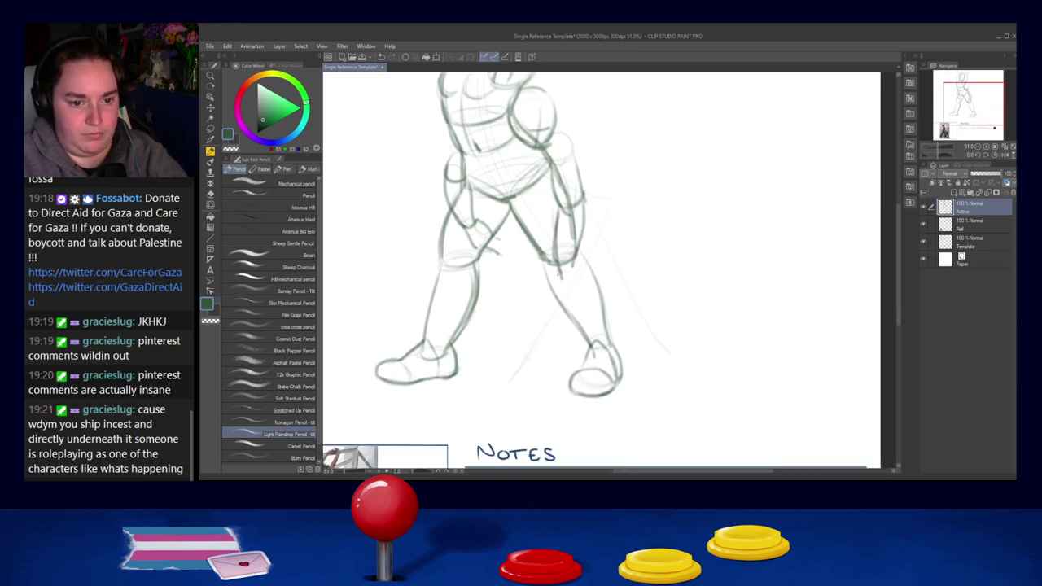
left_click_drag(555, 267, 576, 314)
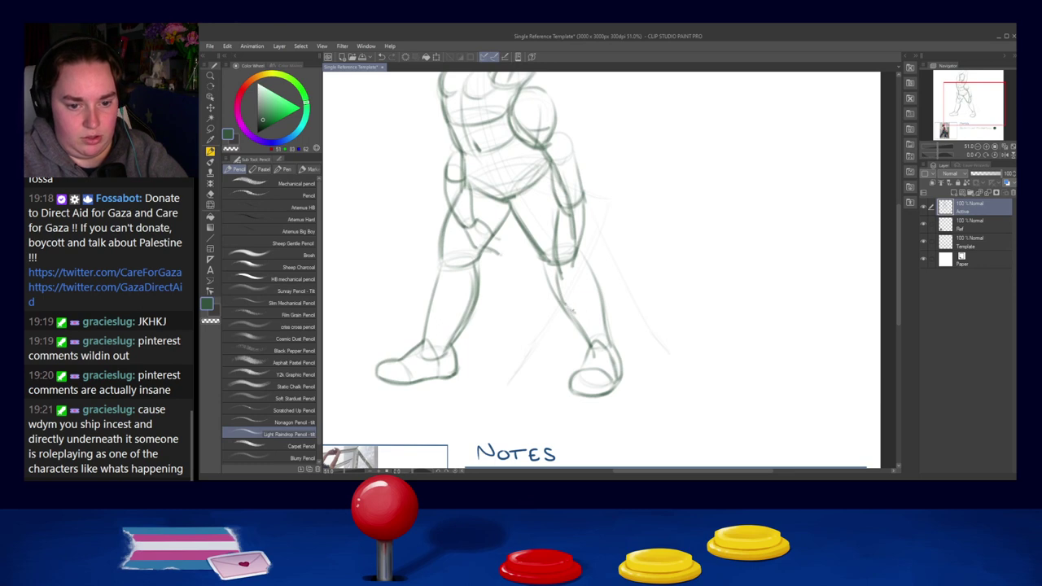
left_click_drag(576, 274, 578, 305)
key("ctrl+z")
left_click_drag(576, 267, 583, 303)
key("ctrl+z")
key("ctrl+z")
key("ctrl+z")
key("ctrl+z")
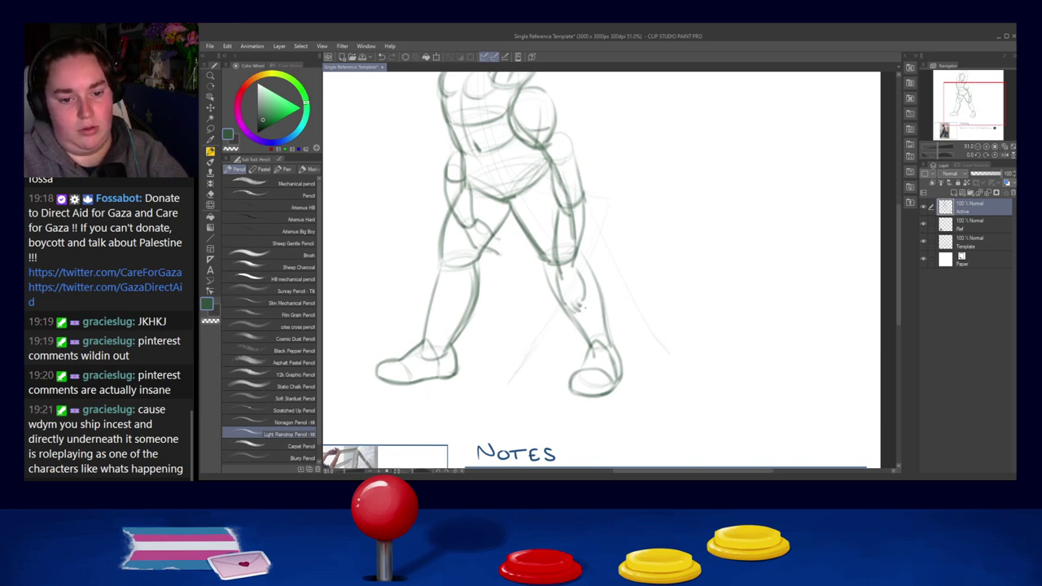
Sketch the visible part of the second person's torso as a small rounded form beside the forearm.
mouse_move(629, 252)
left_mouse_down()
mouse_move(630, 280)
mouse_move(564, 299)
left_mouse_up()
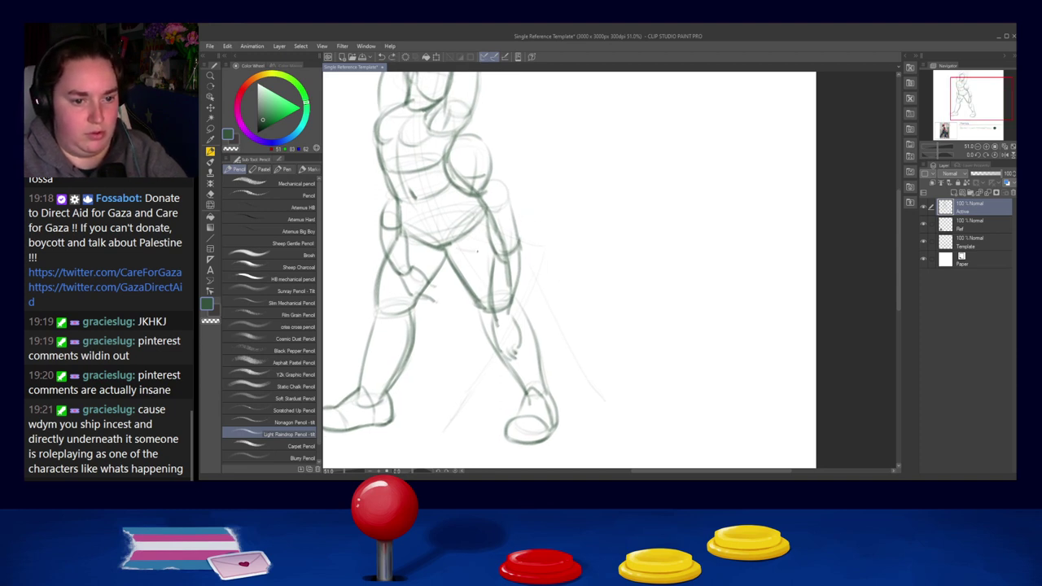
mouse_move(454, 250)
left_mouse_down()
mouse_move(492, 251)
mouse_move(480, 260)
left_mouse_up()
key("ctrl+z")
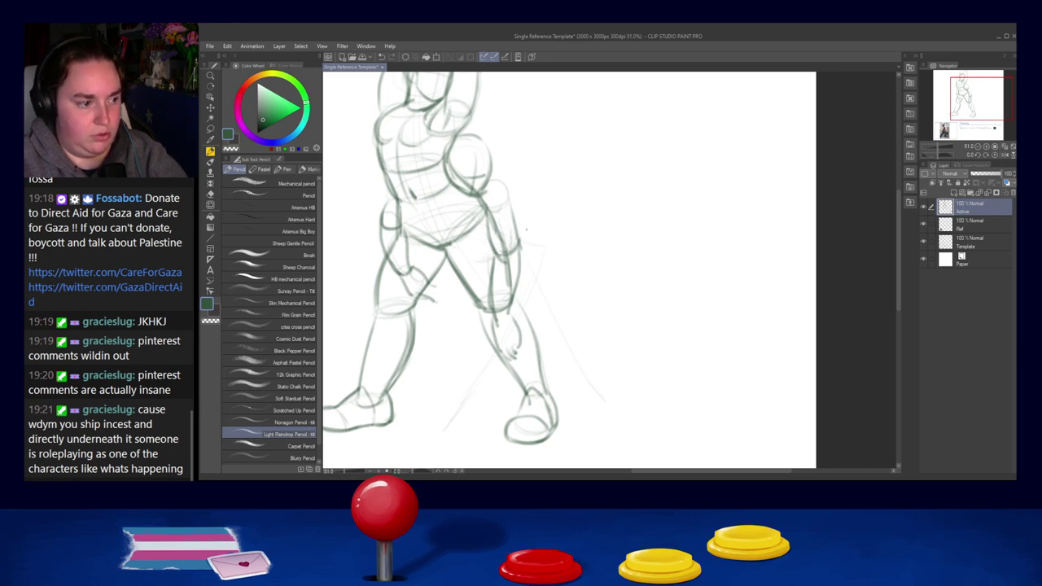
mouse_move(521, 222)
left_mouse_down()
mouse_move(534, 254)
mouse_move(512, 266)
mouse_move(538, 257)
mouse_move(496, 275)
left_mouse_up()
key("ctrl+z")
key("ctrl+z")
mouse_move(533, 239)
left_mouse_down()
mouse_move(495, 274)
mouse_move(510, 271)
left_mouse_up()
Outline the second person's hips as a large rounded form extending behind the torso.
mouse_move(532, 223)
left_mouse_down()
mouse_move(568, 229)
mouse_move(542, 224)
mouse_move(578, 249)
left_mouse_up()
key("ctrl+z")
key("ctrl+z")
key("ctrl+z")
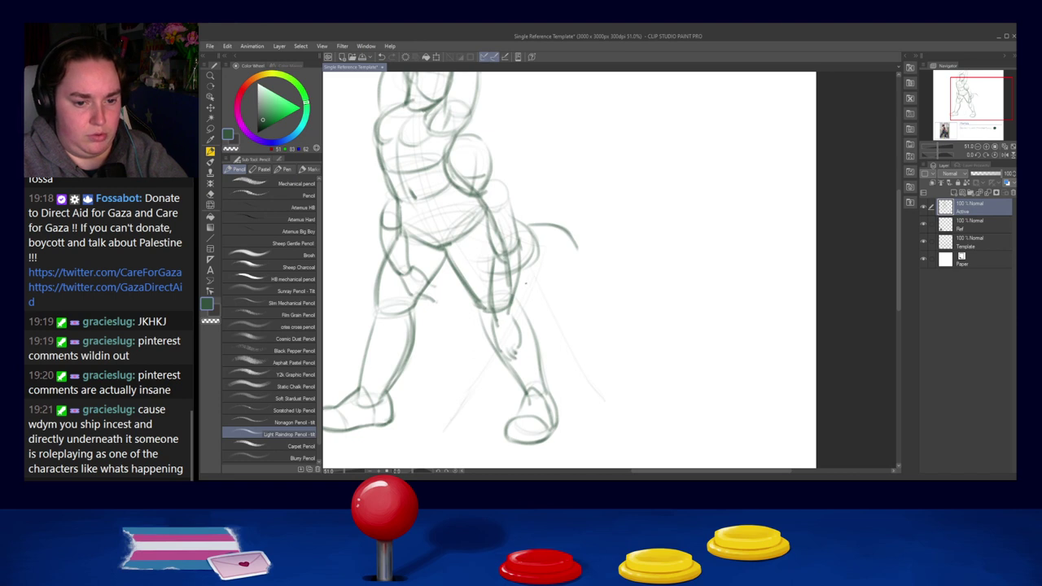
left_click_drag(575, 249, 540, 287)
mouse_move(576, 249)
left_mouse_down()
mouse_move(554, 285)
mouse_move(521, 287)
mouse_move(555, 282)
mouse_move(534, 227)
left_mouse_up()
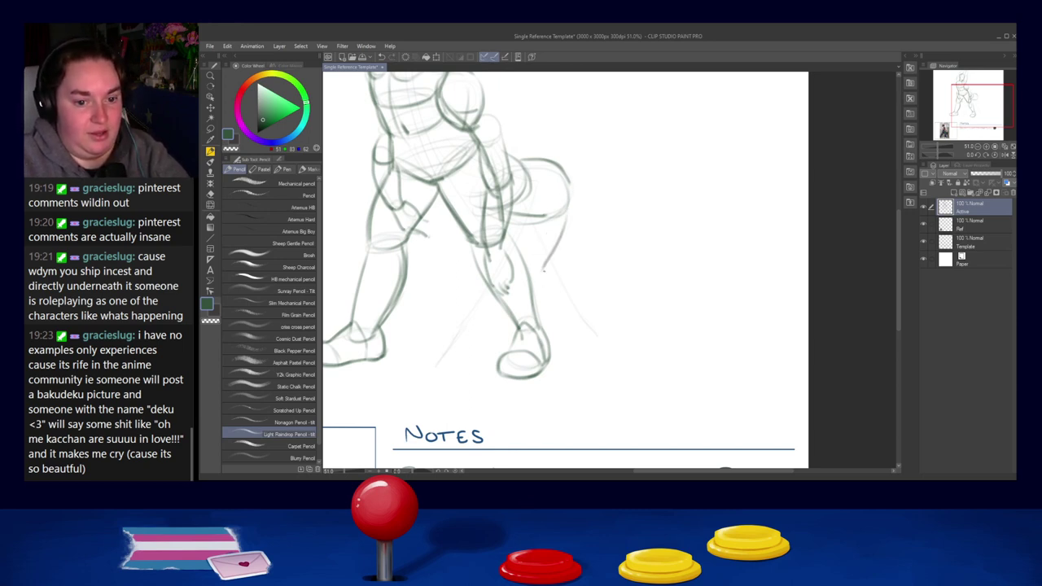
Draw the second person's front thigh tapering from the hips down towards the standing figure's right-hand shin.
left_click_drag(566, 210, 532, 267)
key("ctrl+z")
key("ctrl+z")
left_click_drag(563, 207, 513, 219)
mouse_move(513, 219)
left_mouse_down()
mouse_move(551, 209)
mouse_move(508, 242)
left_mouse_up()
key("ctrl+z")
key("ctrl+z")
left_click_drag(567, 204, 533, 275)
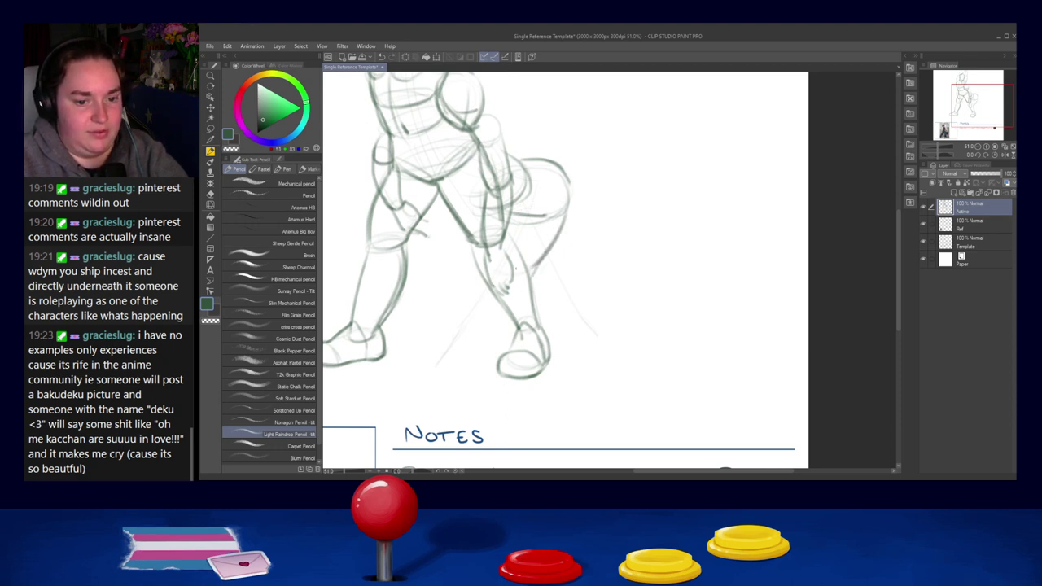
Sketch the second person's front lower leg passing behind the right-hand shin, ending in a blocky foot between the standing figure's feet.
left_click_drag(485, 286, 453, 345)
left_click_drag(511, 316, 477, 345)
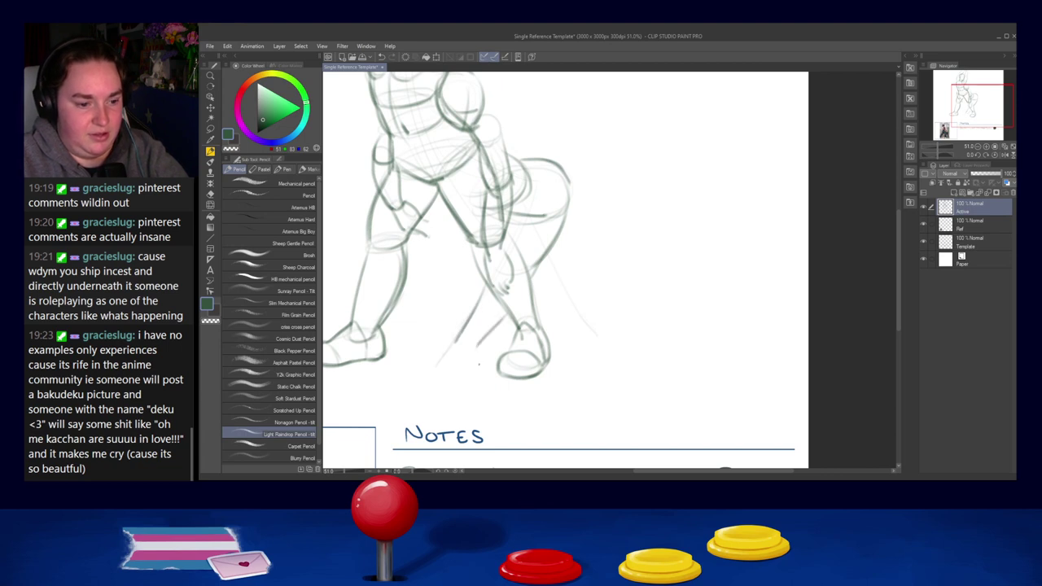
key("ctrl+z")
mouse_move(506, 312)
left_mouse_down()
mouse_move(469, 343)
mouse_move(477, 338)
mouse_move(461, 329)
mouse_move(404, 336)
mouse_move(459, 331)
mouse_move(429, 350)
mouse_move(461, 329)
mouse_move(432, 353)
mouse_move(460, 333)
mouse_move(484, 339)
mouse_move(479, 361)
mouse_move(458, 361)
mouse_move(457, 340)
mouse_move(465, 361)
mouse_move(485, 359)
mouse_move(461, 342)
mouse_move(433, 352)
mouse_move(435, 364)
mouse_move(466, 367)
mouse_move(438, 350)
mouse_move(420, 358)
mouse_move(445, 369)
left_mouse_up()
key("ctrl+z")
key("ctrl+z")
key("ctrl+z")
key("ctrl+z")
key("ctrl+z")
key("ctrl+z")
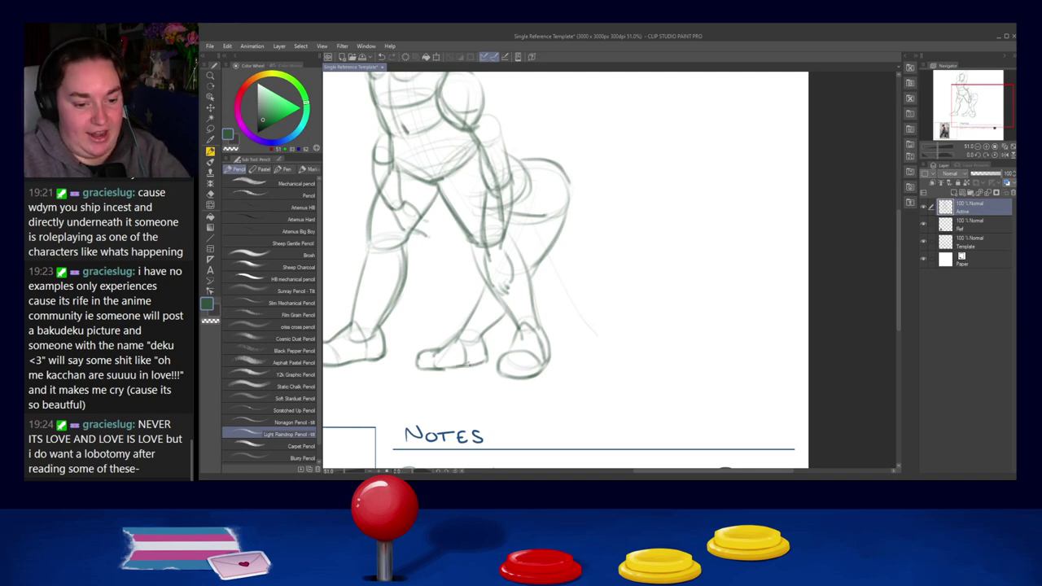
Refine and darken the outline of the second person's front foot along the sole and toe.
mouse_move(432, 371)
left_mouse_down()
mouse_move(465, 367)
mouse_move(420, 362)
mouse_move(427, 371)
mouse_move(479, 330)
mouse_move(462, 336)
mouse_move(480, 334)
mouse_move(449, 365)
mouse_move(487, 356)
mouse_move(448, 361)
mouse_move(477, 356)
left_mouse_up()
key("ctrl+z")
key("ctrl+z")
key("ctrl+z")
key("ctrl+z")
key("ctrl+z")
key("ctrl+z")
key("ctrl+z")
key("ctrl+z")
key("ctrl+z")
key("ctrl+z")
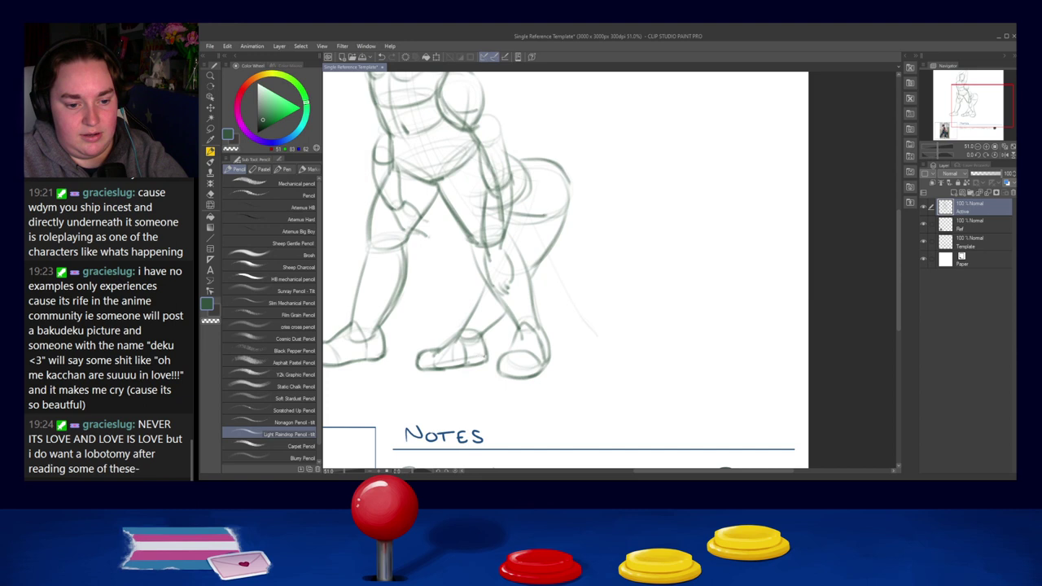
left_click_drag(418, 366, 432, 362)
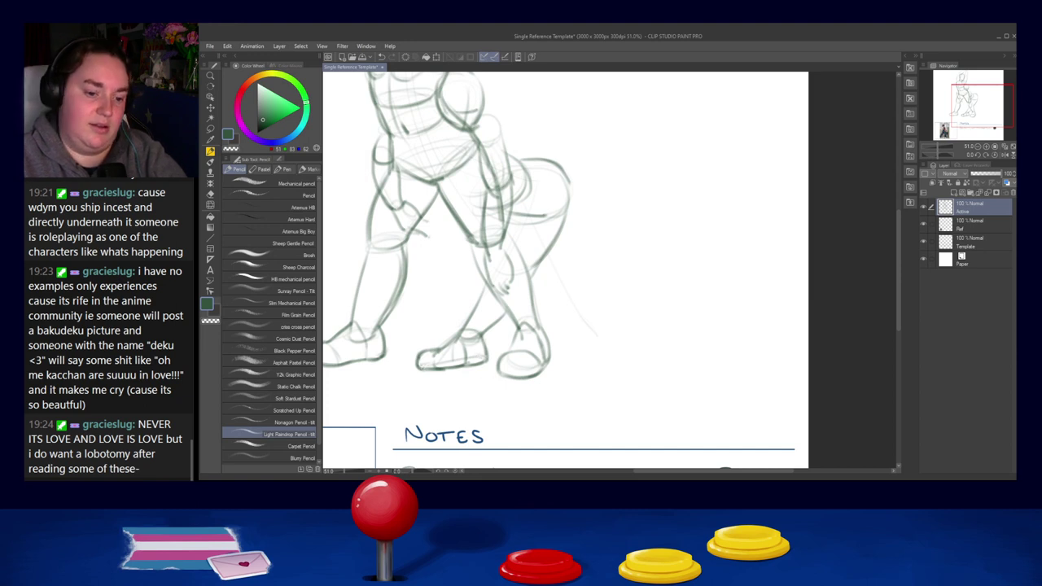
Draw the second person's rear thigh from the hips down to a curved knee line.
left_click_drag(570, 266, 597, 281)
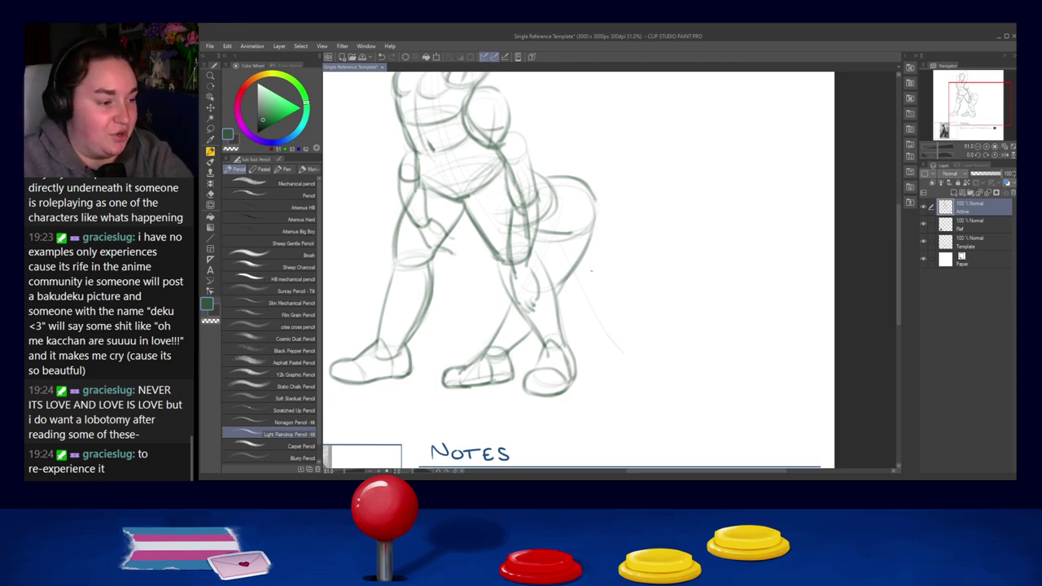
scroll(580, 273, "up", 1)
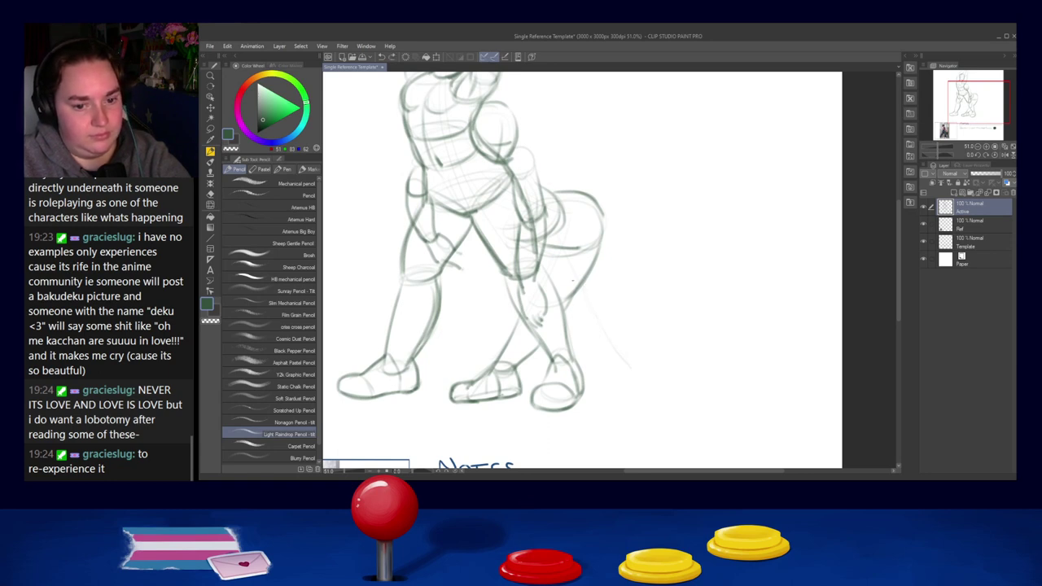
mouse_move(548, 262)
left_mouse_down()
mouse_move(590, 302)
mouse_move(608, 297)
left_mouse_up()
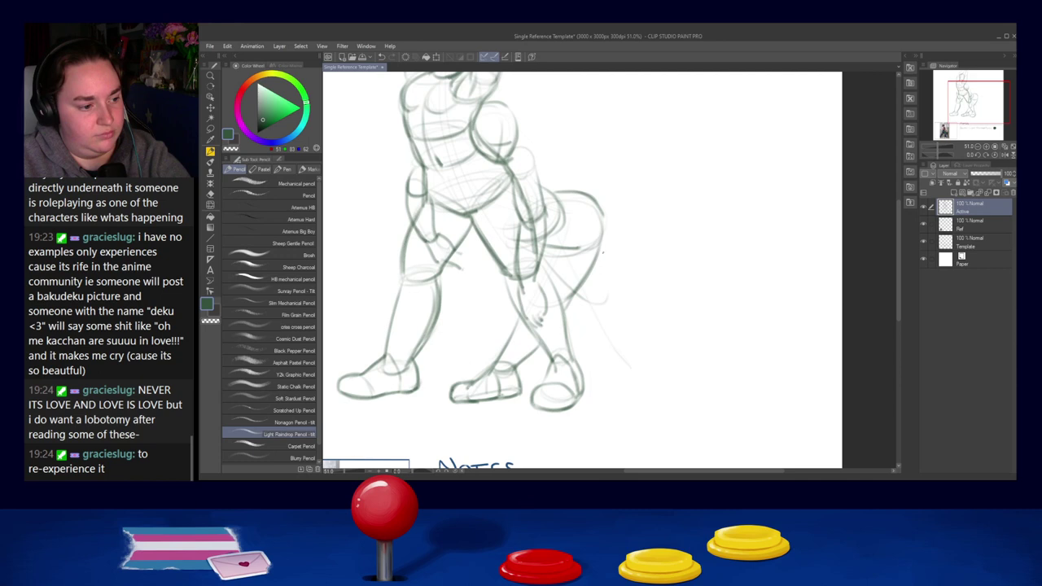
mouse_move(608, 250)
left_mouse_down()
mouse_move(617, 303)
mouse_move(588, 302)
mouse_move(614, 287)
mouse_move(623, 346)
left_mouse_up()
key("ctrl+z")
key("ctrl+z")
Draw the second person's rear lower leg below the knee and finish it with a simple foot.
left_click_drag(623, 294, 640, 331)
key("ctrl+z")
mouse_move(619, 288)
left_mouse_down()
mouse_move(650, 352)
mouse_move(638, 344)
mouse_move(620, 361)
mouse_move(596, 336)
mouse_move(621, 349)
mouse_move(592, 367)
mouse_move(645, 375)
left_mouse_up()
key("ctrl+z")
key("ctrl+z")
mouse_move(624, 350)
left_mouse_down()
mouse_move(587, 370)
mouse_move(617, 382)
mouse_move(604, 383)
mouse_move(654, 373)
mouse_move(649, 353)
mouse_move(651, 373)
mouse_move(625, 365)
mouse_move(623, 348)
mouse_move(631, 371)
mouse_move(626, 360)
mouse_move(643, 348)
mouse_move(618, 351)
mouse_move(646, 346)
mouse_move(620, 355)
left_mouse_up()
left_click_drag(626, 299, 643, 348)
left_click_drag(614, 275, 640, 338)
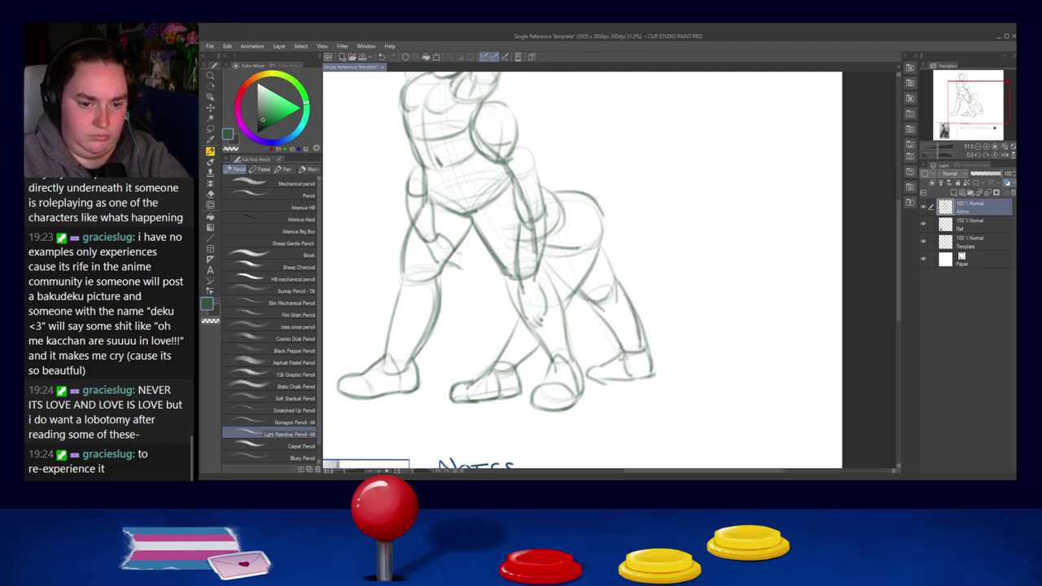
mouse_move(608, 362)
left_mouse_down()
mouse_move(600, 377)
mouse_move(655, 373)
left_mouse_up()
Darken the inner contour of the second person's arm from the shoulder down over the right-hand thigh.
left_click_drag(680, 271, 775, 353)
left_click_drag(609, 268, 623, 317)
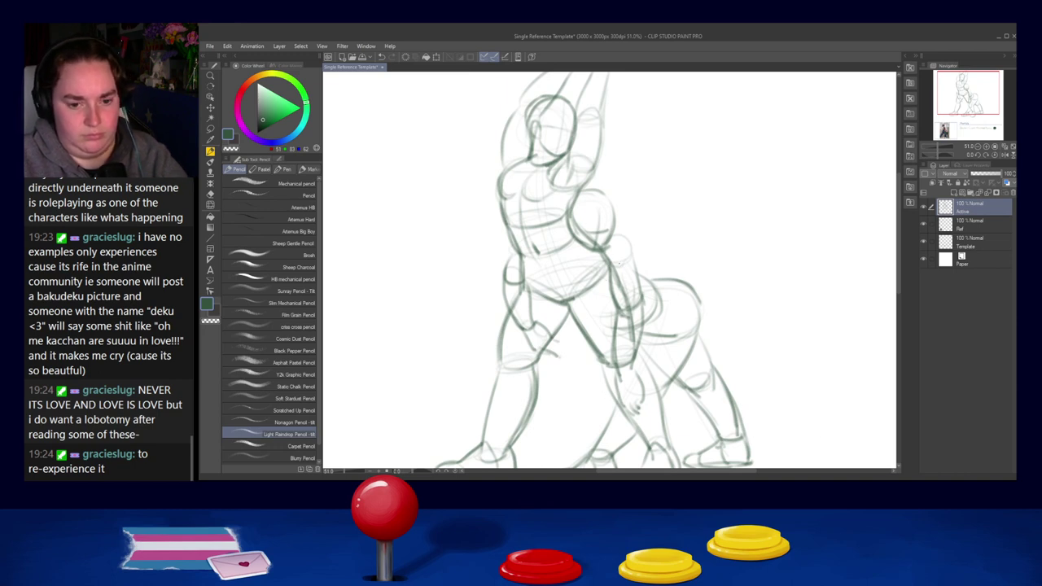
left_click_drag(608, 270, 614, 311)
key("ctrl+z")
mouse_move(608, 271)
left_mouse_down()
mouse_move(624, 318)
mouse_move(623, 376)
left_mouse_up()
key("ctrl+z")
key("ctrl+z")
left_click_drag(612, 317, 621, 381)
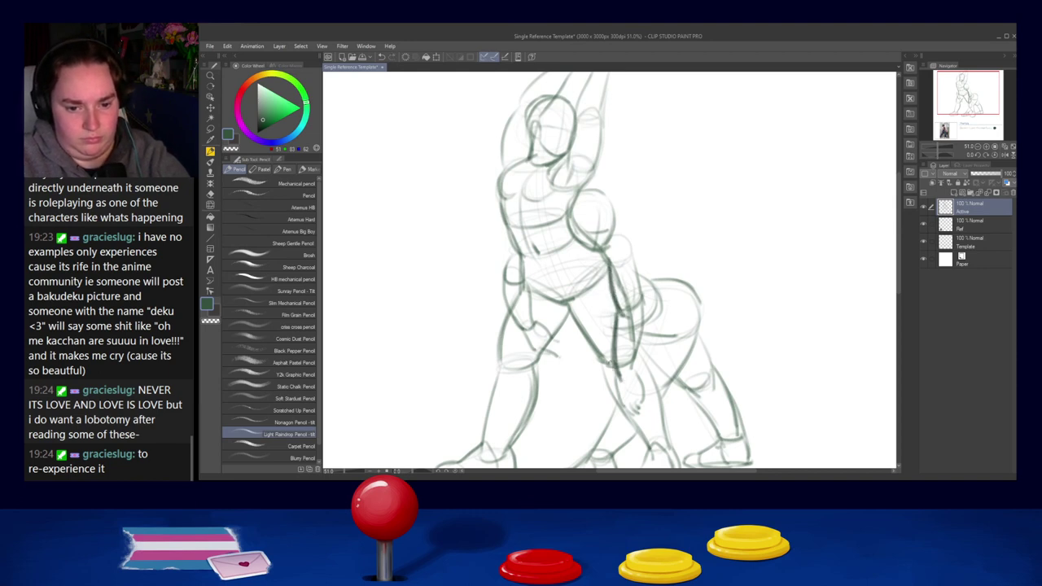
left_click_drag(602, 255, 646, 321)
key("ctrl+z")
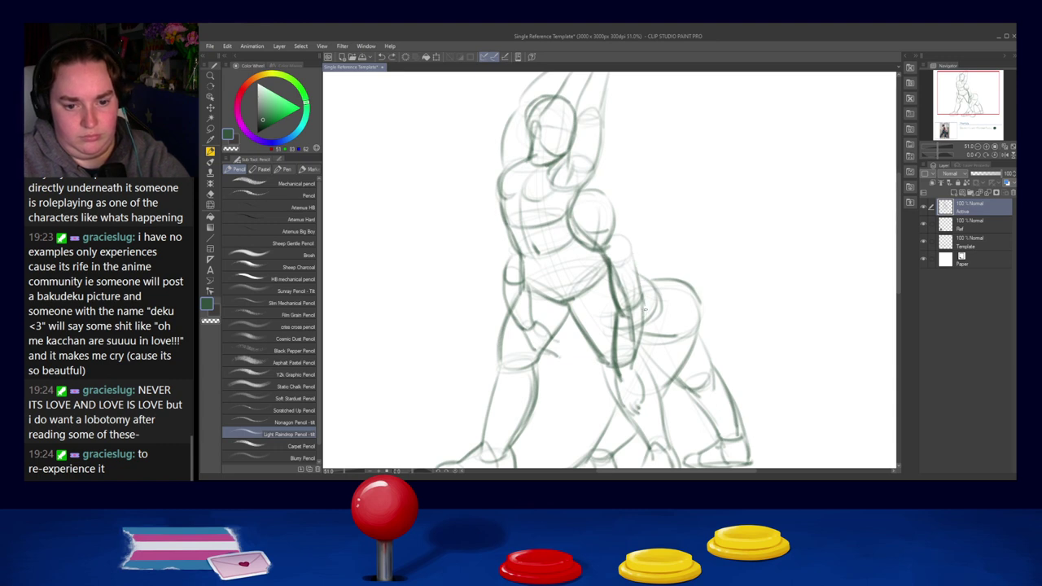
Rework the outer contour of the second person's arm from the shoulder down past the elbow.
left_click_drag(631, 263, 641, 361)
key("ctrl+z")
mouse_move(631, 265)
left_mouse_down()
mouse_move(640, 362)
mouse_move(644, 284)
mouse_move(644, 361)
left_mouse_up()
key("ctrl+z")
key("ctrl+z")
left_click_drag(633, 259, 643, 384)
key("ctrl+z")
left_click_drag(633, 259, 643, 371)
key("ctrl+z")
left_click_drag(637, 259, 643, 361)
key("ctrl+z")
key("ctrl+z")
left_click_drag(633, 264, 641, 373)
key("ctrl+z")
left_click_drag(642, 286, 644, 343)
key("ctrl+z")
left_click_drag(640, 286, 643, 365)
mouse_move(640, 287)
left_mouse_down()
mouse_move(643, 364)
mouse_move(636, 316)
left_mouse_up()
Darken the back contour of the second person's front thigh below the hips.
left_click_drag(677, 290, 651, 354)
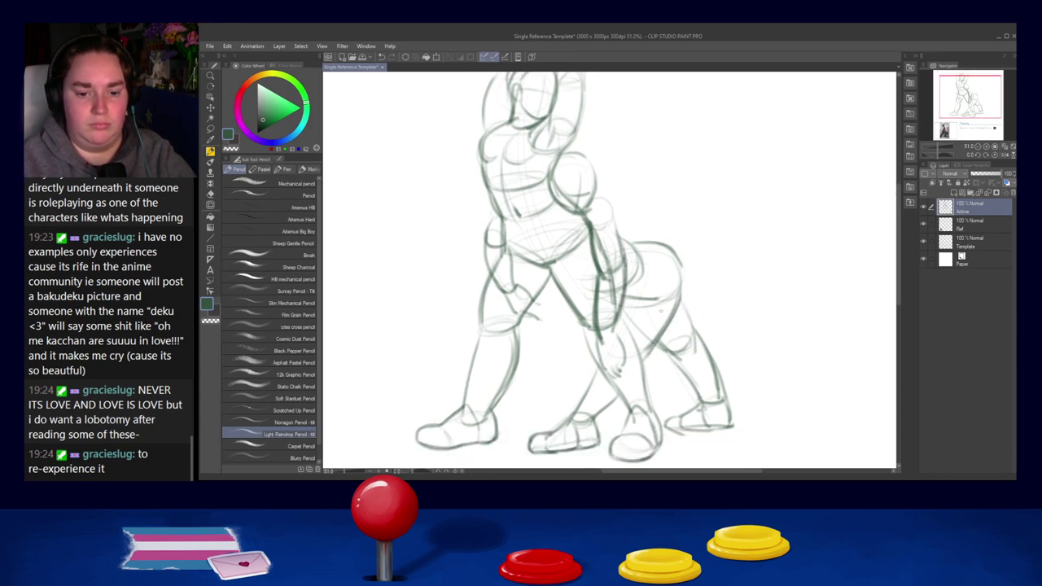
left_click_drag(678, 285, 635, 365)
key("ctrl+z")
key("ctrl+space")
mouse_move(682, 282)
left_mouse_down()
mouse_move(637, 309)
mouse_move(704, 299)
mouse_move(672, 323)
left_mouse_up()
left_click_drag(685, 244, 592, 273)
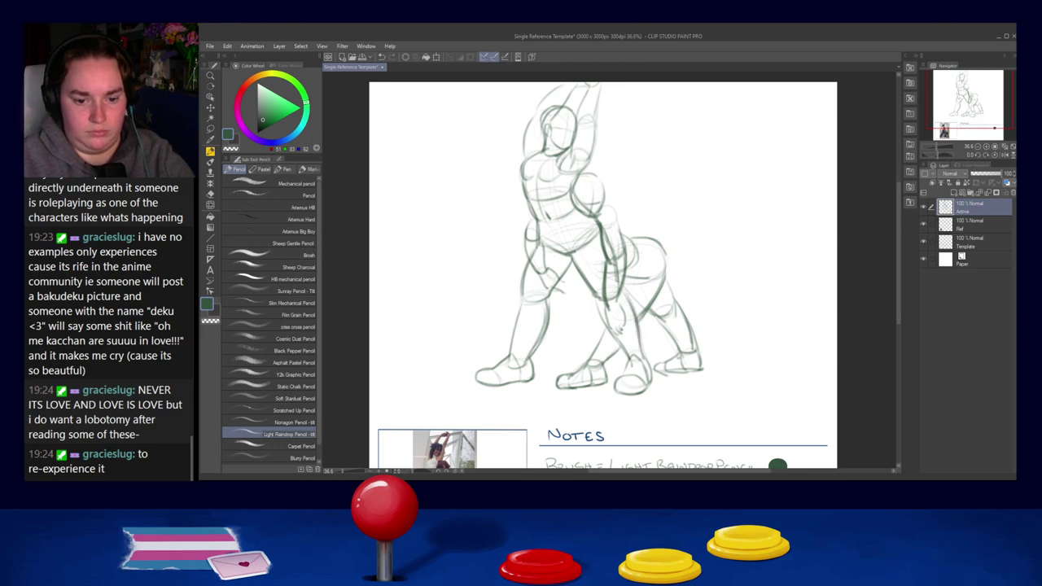
Darken the inner contours of the standing figure's left-hand thigh and calf.
left_click_drag(548, 301, 530, 356)
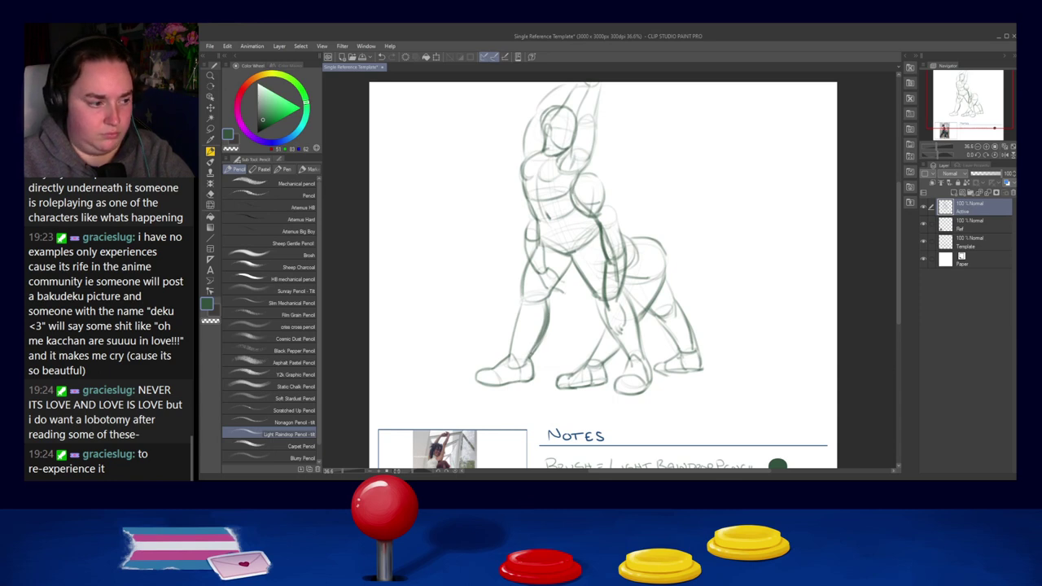
left_click_drag(566, 270, 547, 302)
left_click_drag(571, 263, 549, 289)
left_click_drag(538, 235, 544, 271)
key("ctrl+z")
key("ctrl+z")
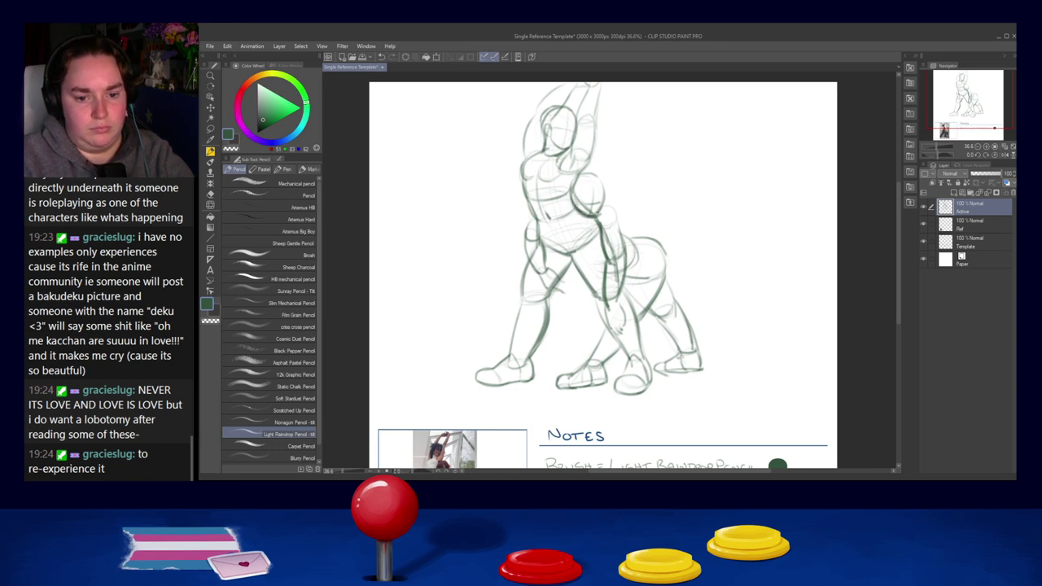
Strengthen the contours of the standing figure's raised arm, torso side and right-hand lower leg.
left_click_drag(584, 166, 565, 195)
mouse_move(595, 129)
left_mouse_down()
mouse_move(582, 168)
mouse_move(565, 148)
left_mouse_up()
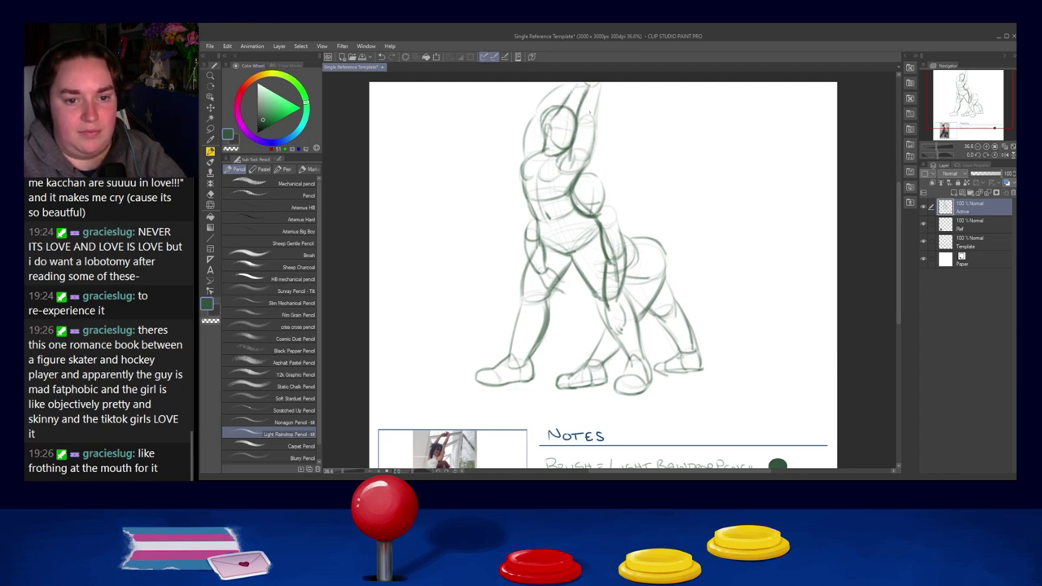
left_click_drag(628, 296, 585, 215)
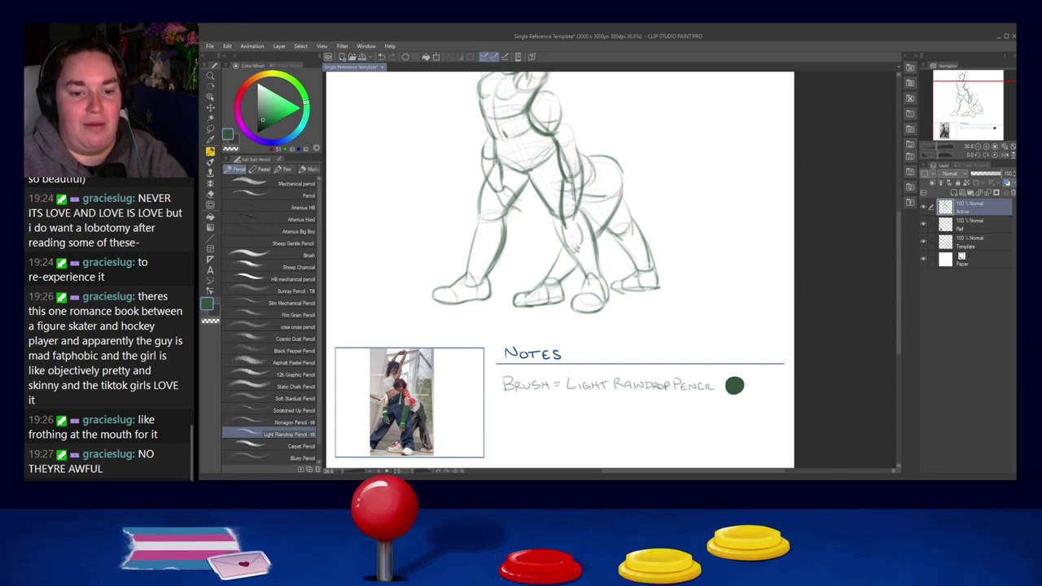
key("ctrl+z")
mouse_move(579, 207)
left_mouse_down()
mouse_move(590, 269)
mouse_move(609, 289)
mouse_move(611, 376)
left_mouse_up()
key("ctrl+z")
key("ctrl+z")
key("ctrl+z")
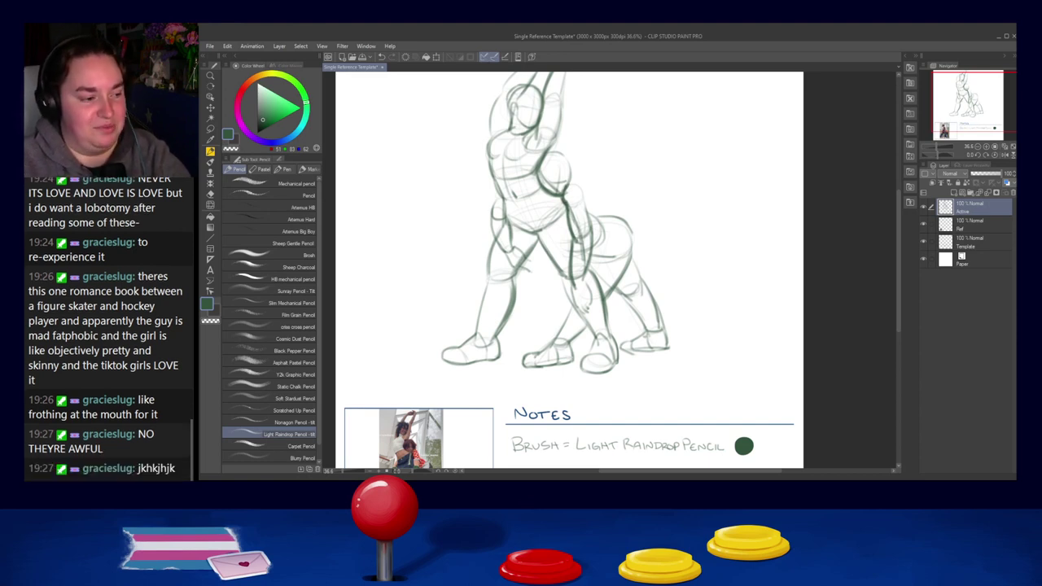
Save the finished figure study under the name 4.4.24.
left_click_drag(576, 157, 574, 195)
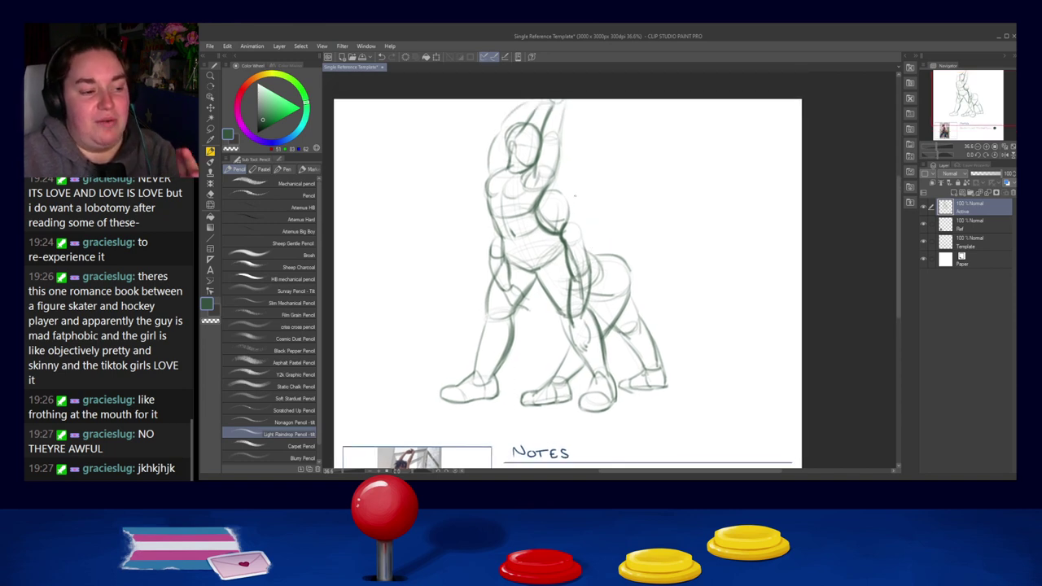
scroll(575, 195, "down", 1)
key("ctrl+minus")
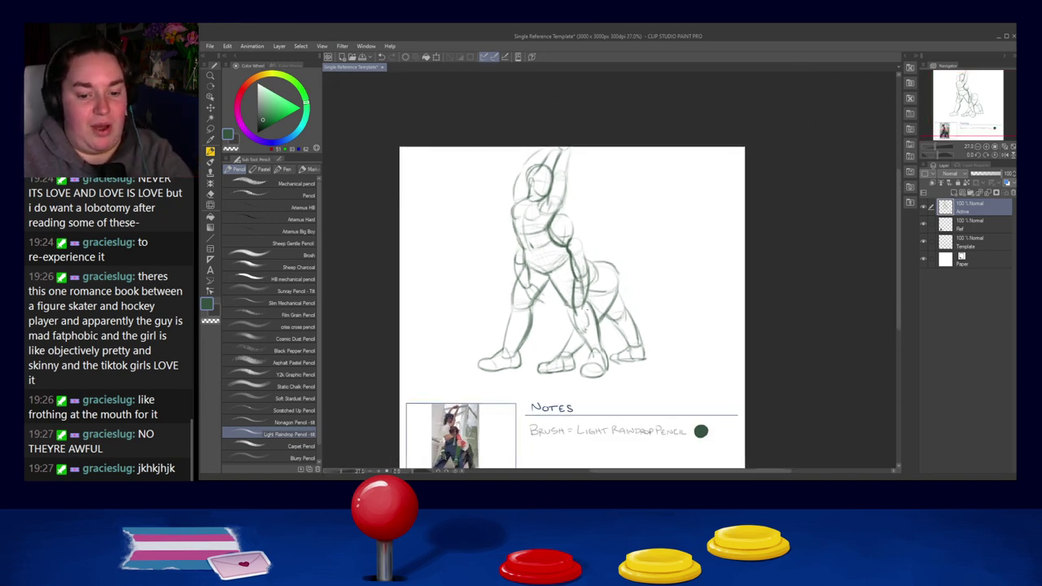
scroll(594, 244, "down", 2)
scroll(651, 216, "up", 1)
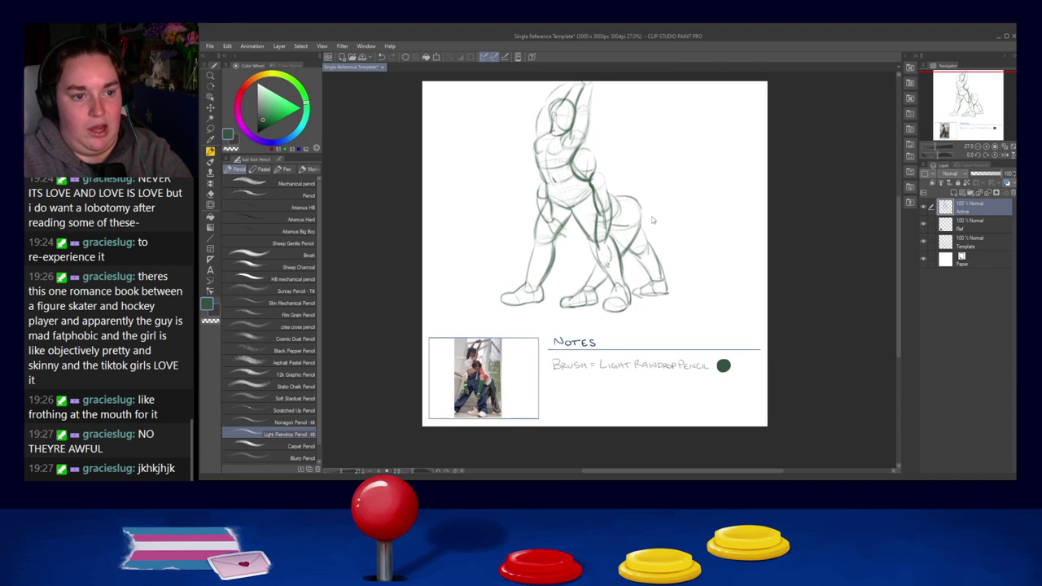
key("alt+Tab")
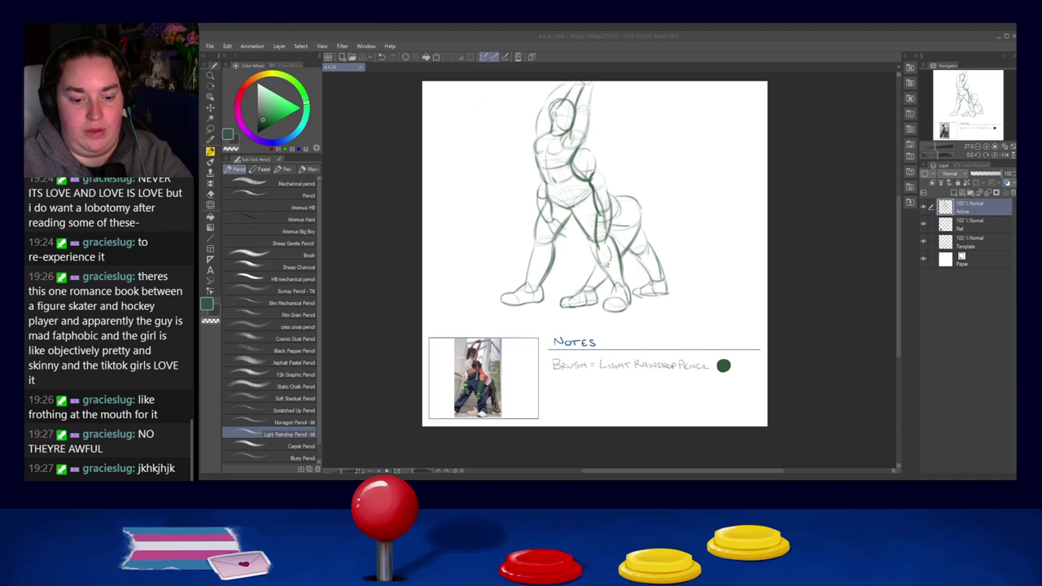
left_click(574, 372)
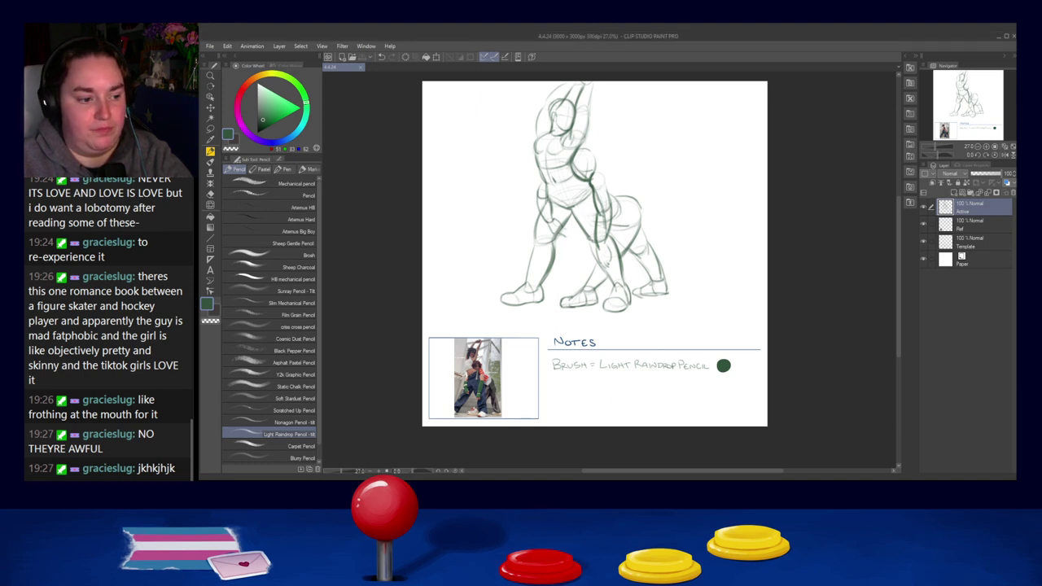
Close the reference and study documents and open the Half a Mile Away illustration.
key("ctrl+Tab")
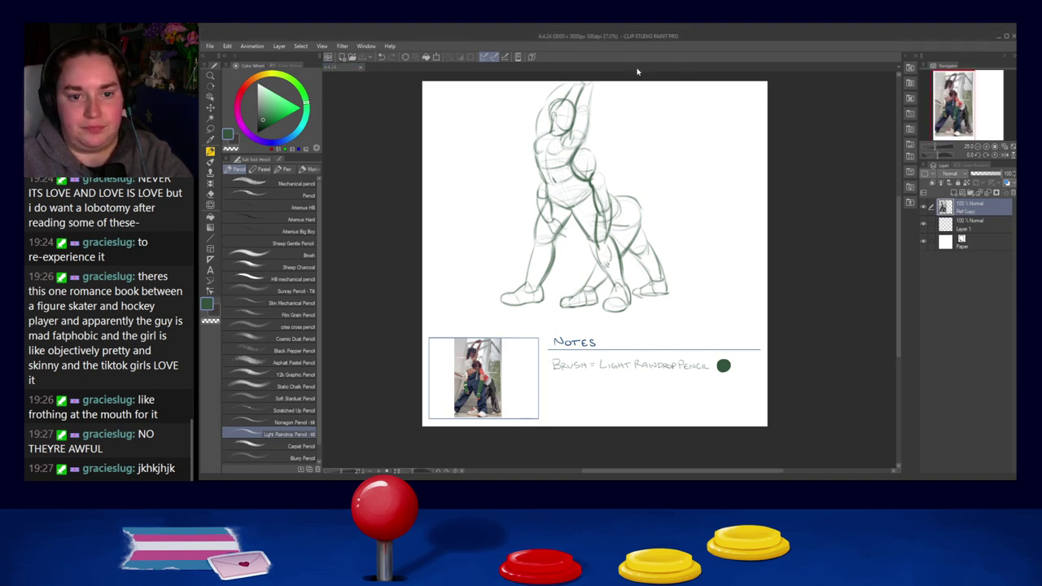
key("ctrl+Tab")
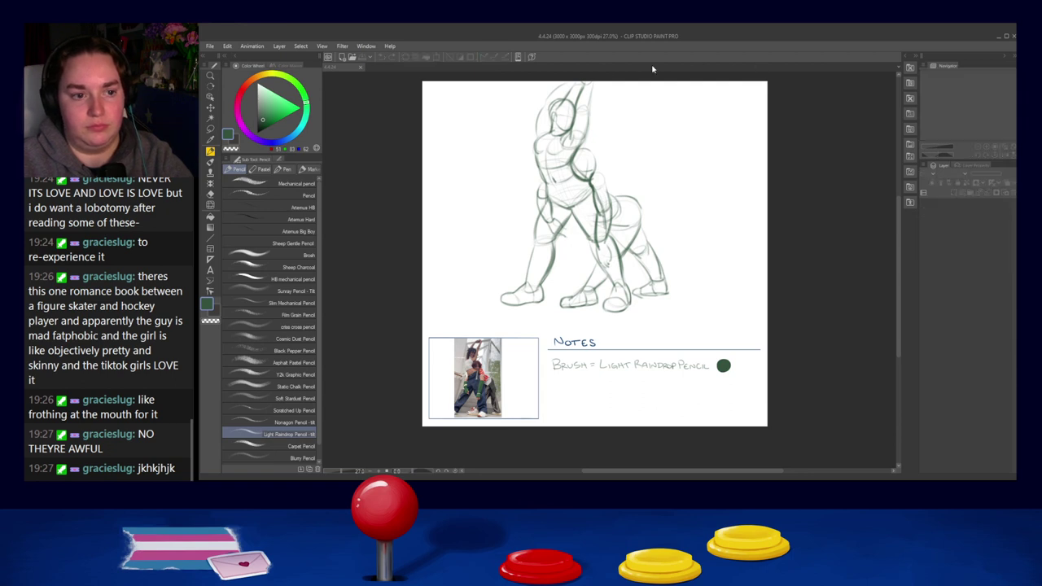
left_click(363, 69)
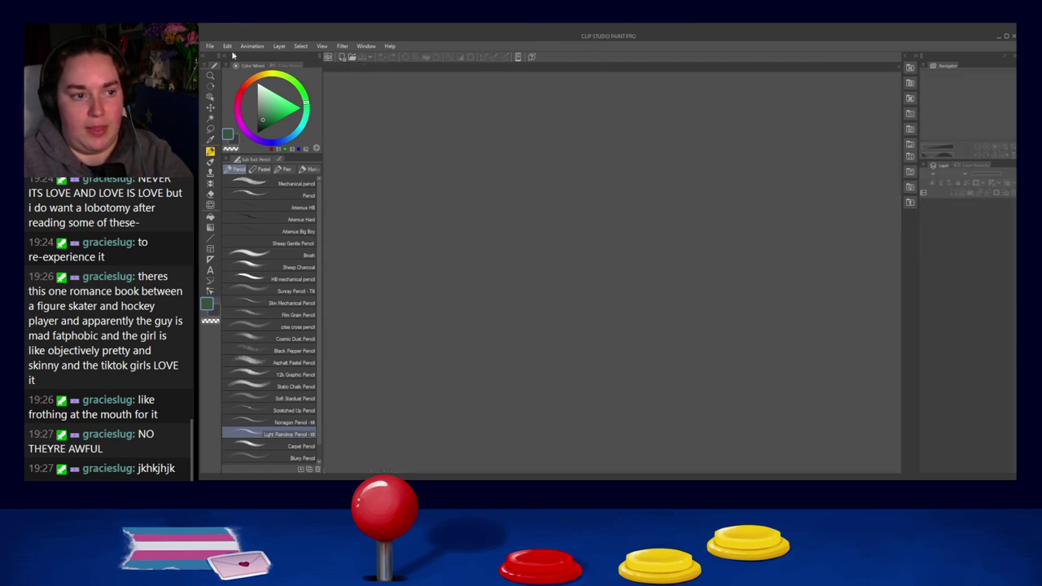
left_click(234, 85)
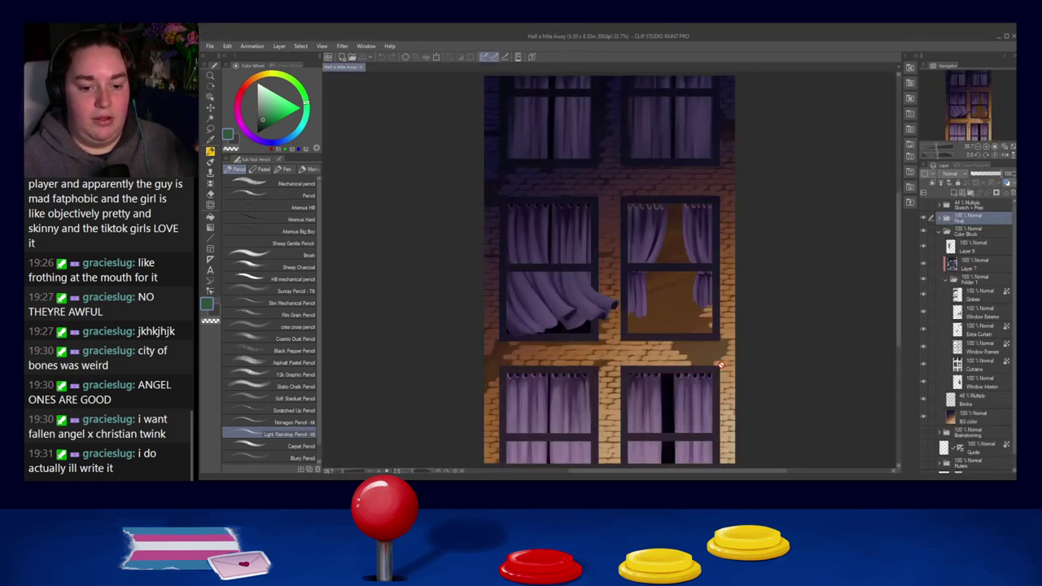
Expand the Final folder and make its Window Frames layer the active layer.
scroll(831, 380, "down", 1)
scroll(831, 380, "down", 1)
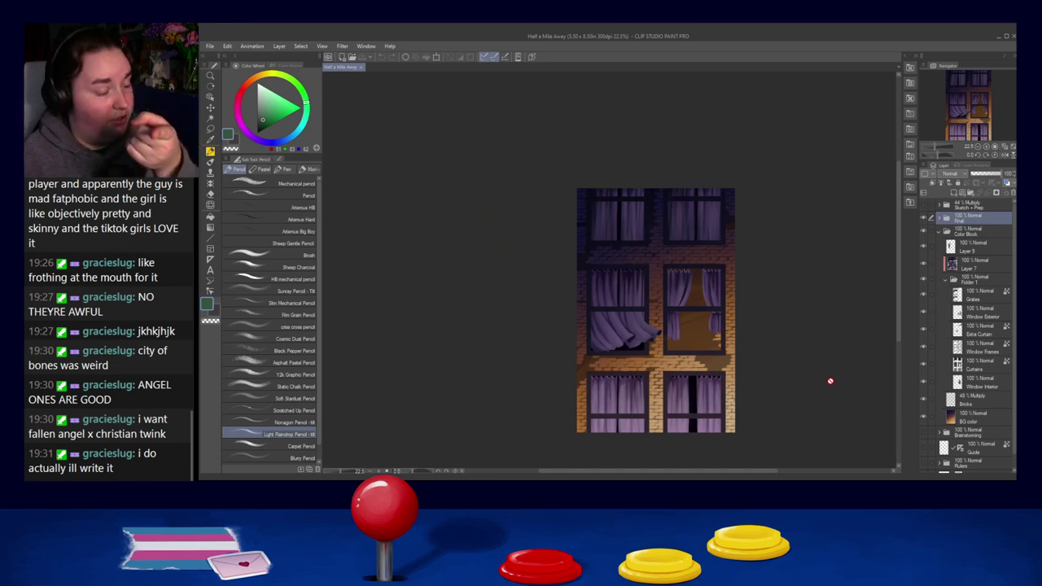
scroll(762, 354, "up", 2)
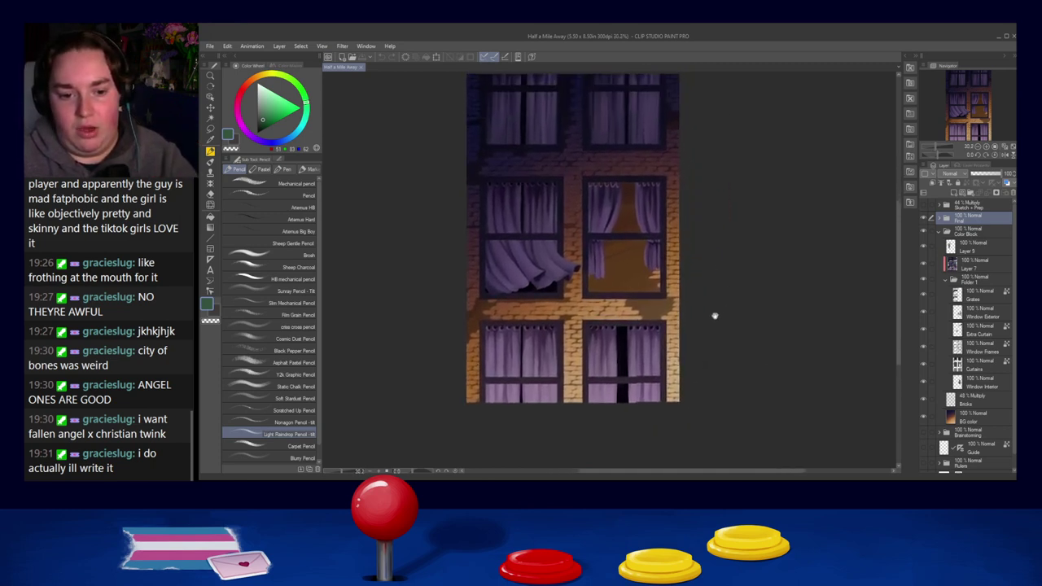
scroll(651, 246, "up", 2)
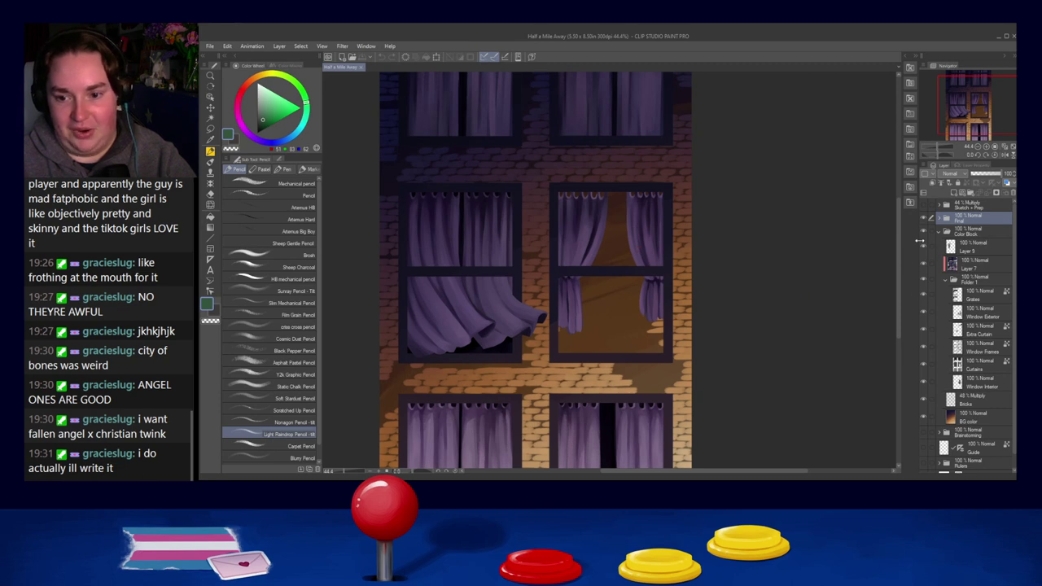
scroll(645, 316, "down", 2)
mouse_move(646, 317)
left_mouse_down()
mouse_move(651, 297)
mouse_move(652, 315)
left_mouse_up()
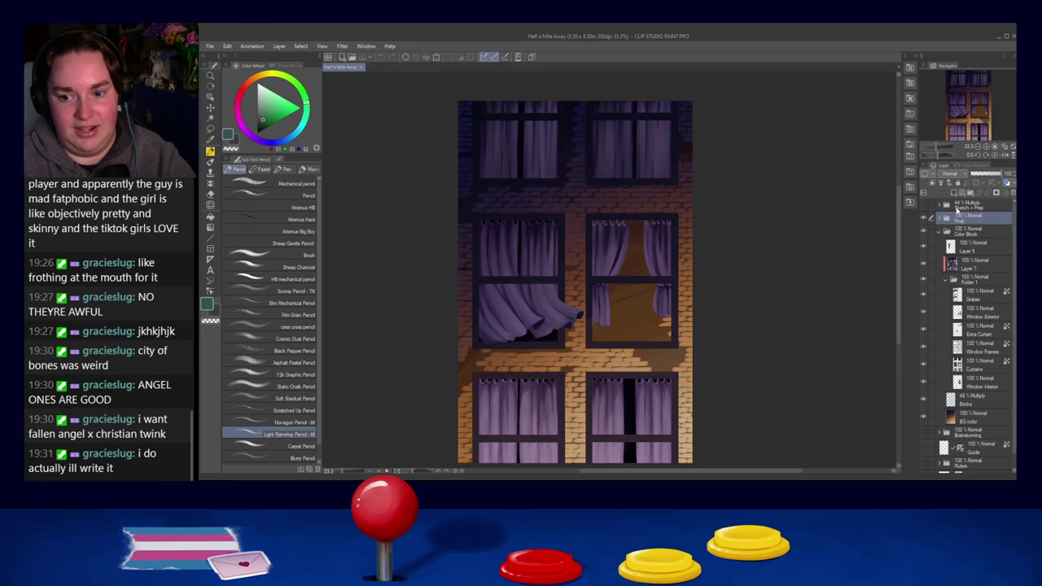
left_click(940, 219)
left_click(923, 236)
left_click(923, 235)
left_click(987, 238)
left_click_drag(698, 305, 702, 238)
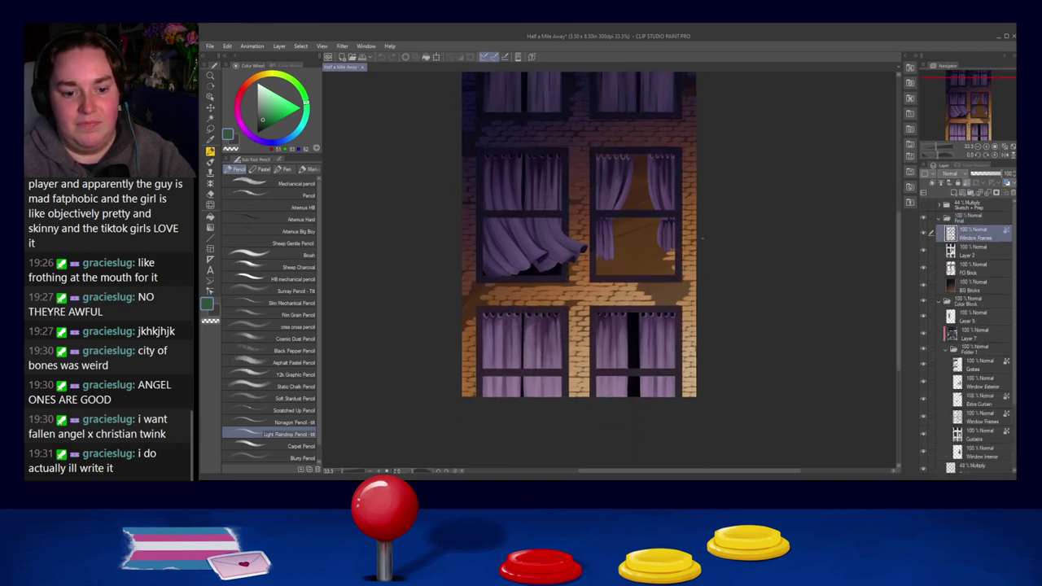
scroll(702, 238, "up", 2)
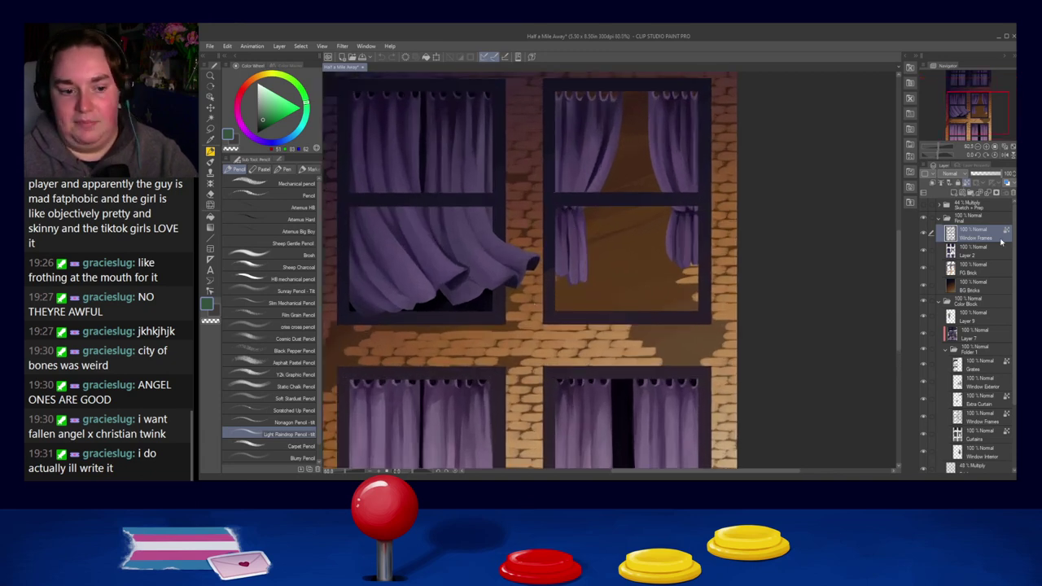
Set up the Straight line tool with a darker shade of the purple sampled from the lower-left window's frame.
left_click(211, 184)
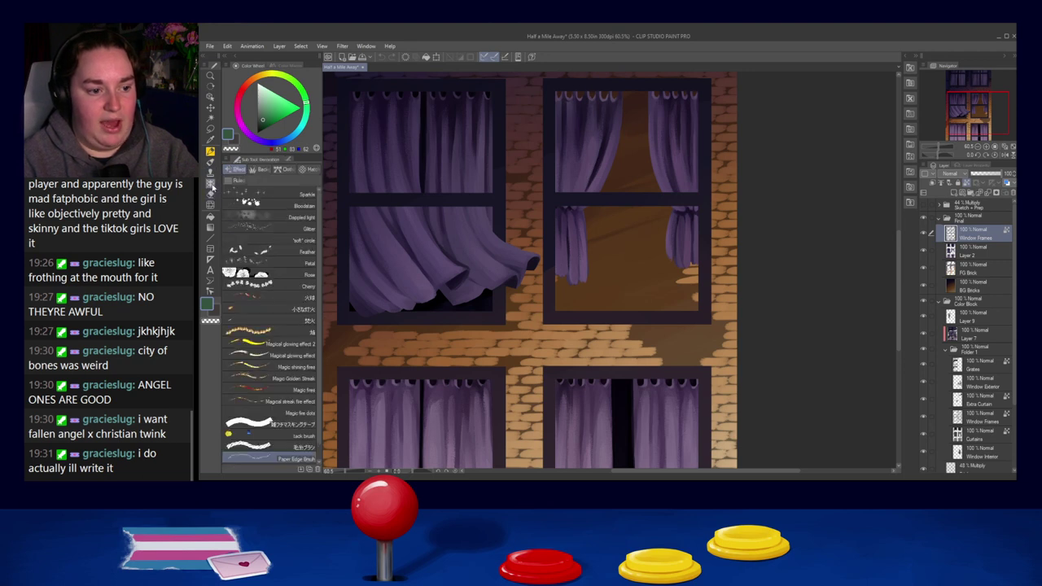
left_click(210, 172)
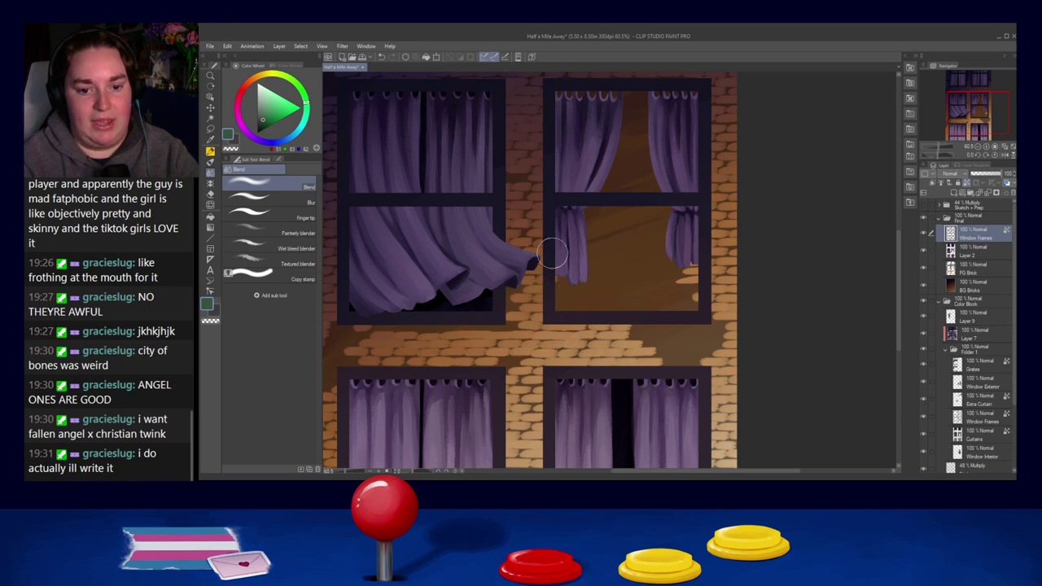
left_click_drag(550, 310, 644, 209)
left_click_drag(626, 258, 715, 232)
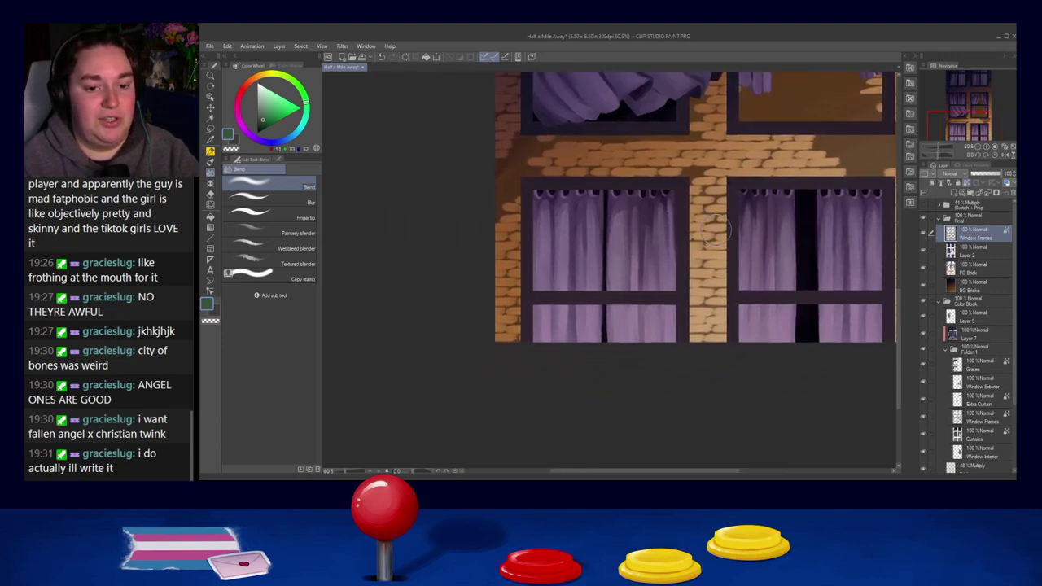
scroll(715, 232, "up", 2)
left_click_drag(572, 244, 643, 233)
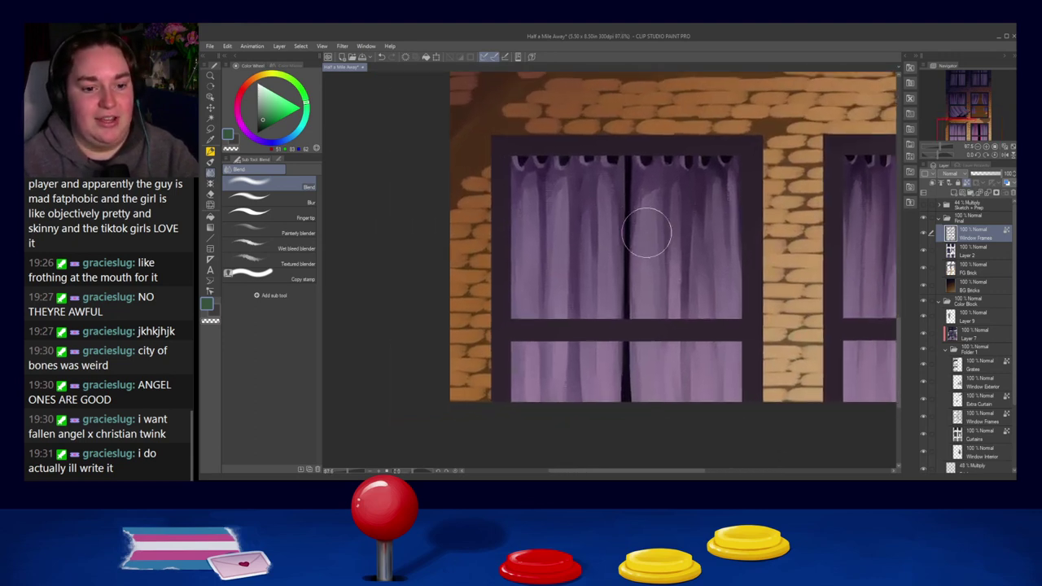
left_click(210, 239)
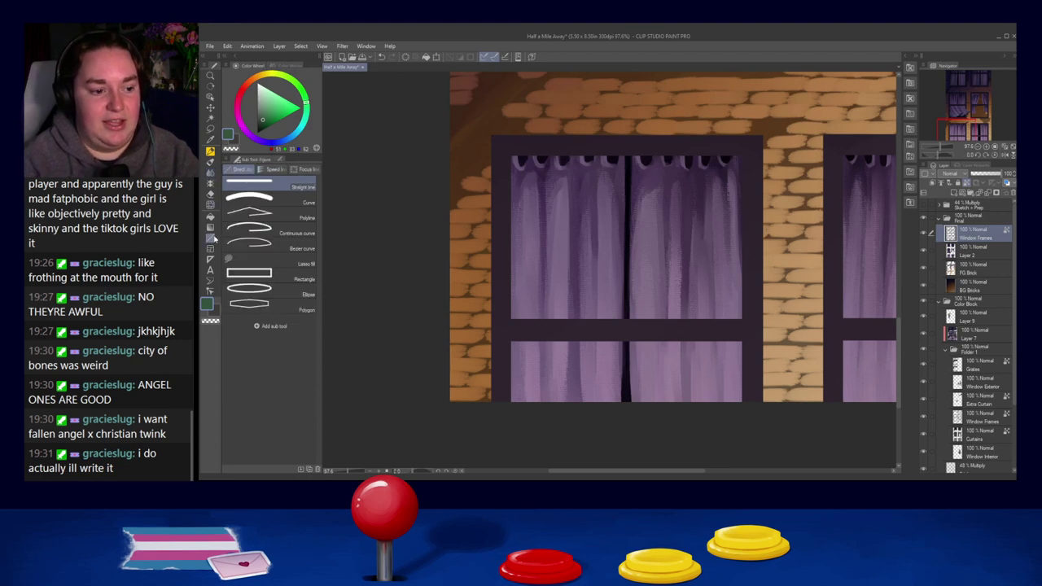
left_click(499, 155, "alt")
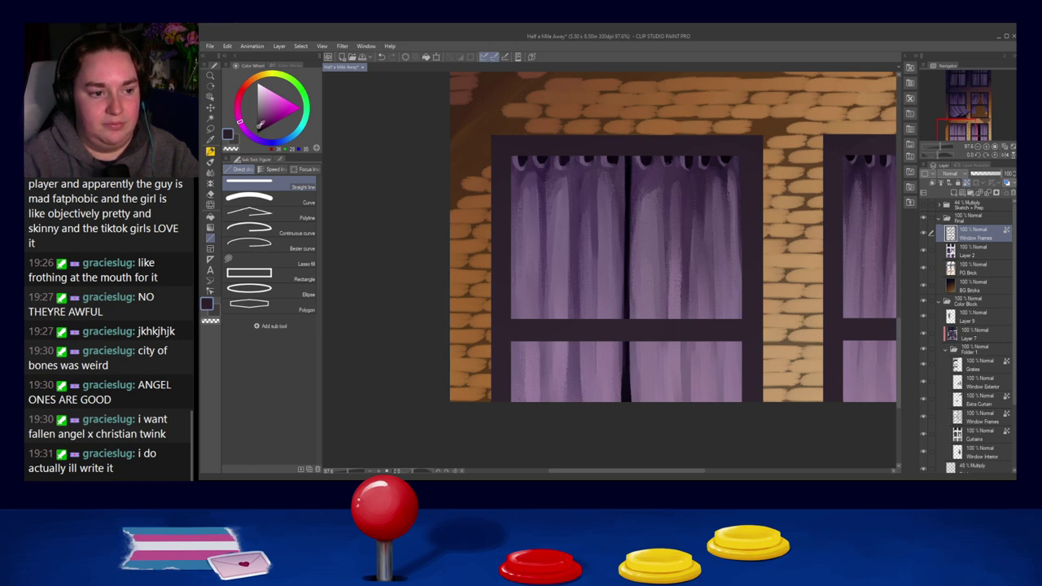
left_click(259, 126)
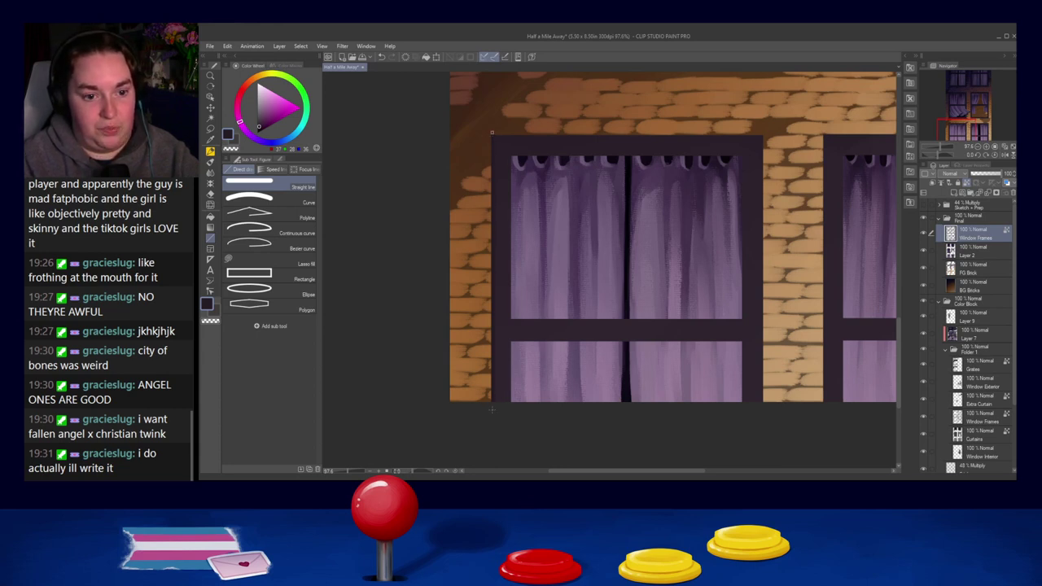
left_click(258, 124)
left_click(259, 128)
Draw a straight dark line down the outer left edge of the lower-left window's frame, redoing the first attempt.
mouse_move(492, 135)
left_mouse_down()
mouse_move(486, 439)
mouse_move(489, 411)
left_mouse_up()
mouse_move(492, 374)
left_mouse_down()
mouse_move(493, 228)
mouse_move(492, 274)
left_mouse_up()
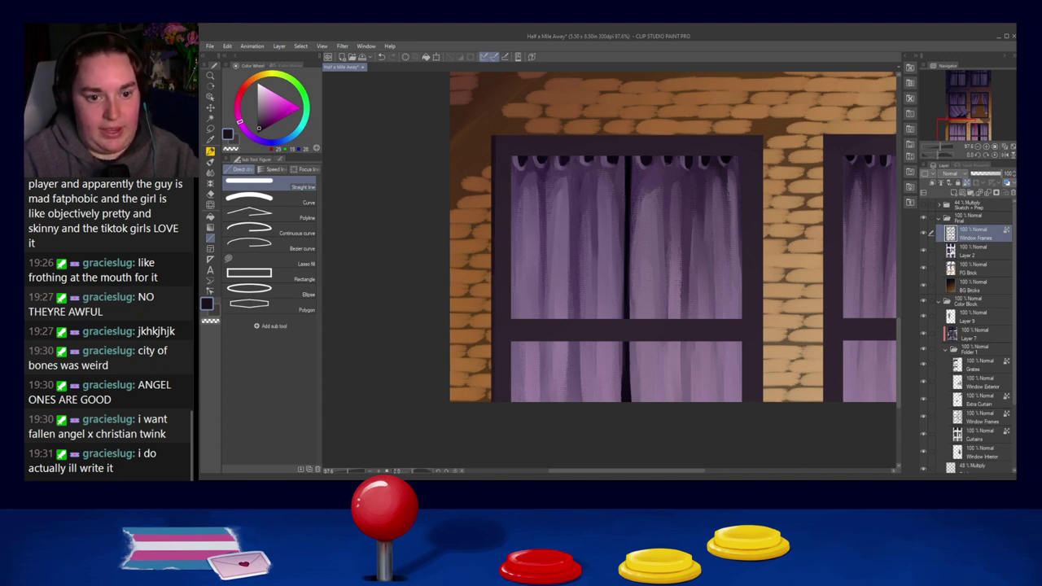
key("ctrl+z")
left_click_drag(492, 134, 493, 230)
left_click_drag(492, 295, 493, 306)
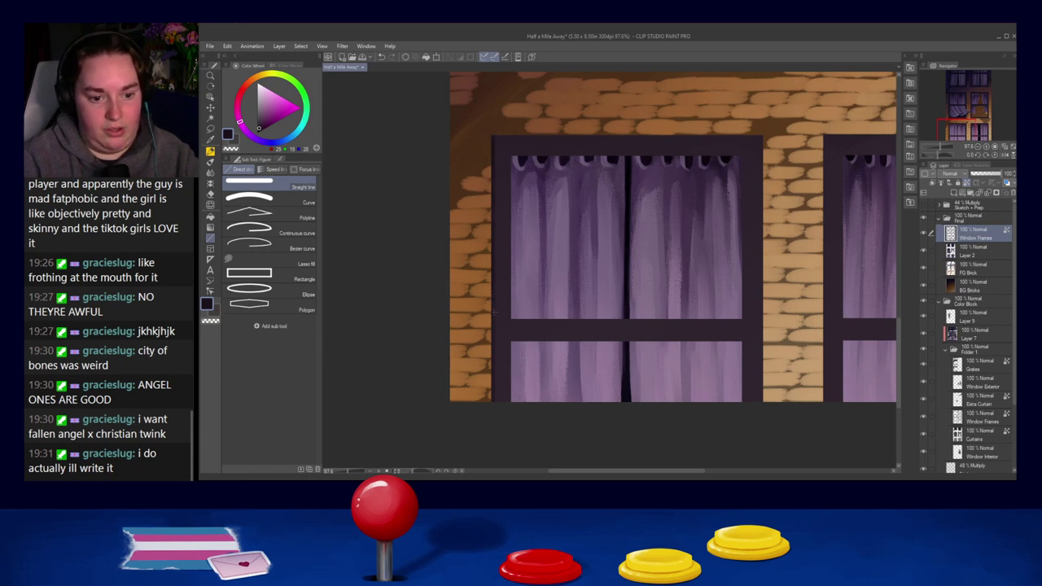
Sample the frame's purple and draw a straight line along the upper edge of the lower-left window's crossbar.
left_click_drag(543, 345, 729, 227)
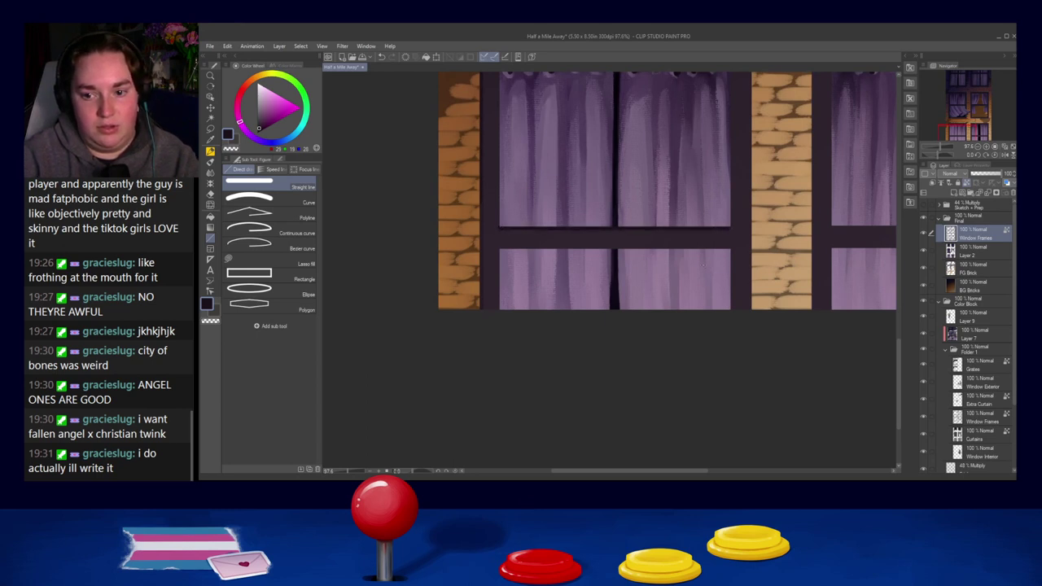
left_click(497, 233, "alt")
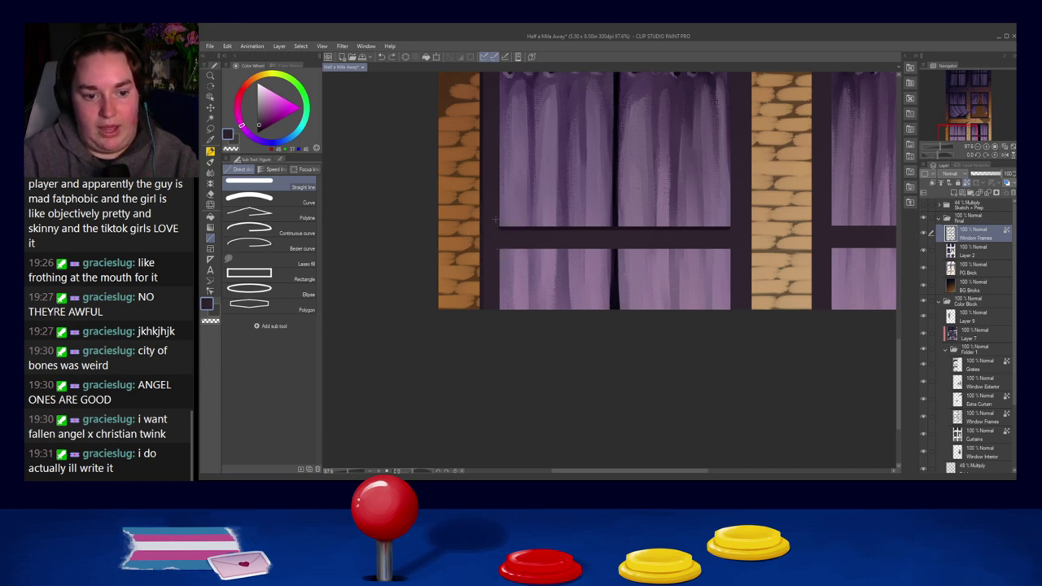
left_click_drag(497, 229, 727, 230)
left_click(728, 230, "alt")
left_click(719, 236, "alt")
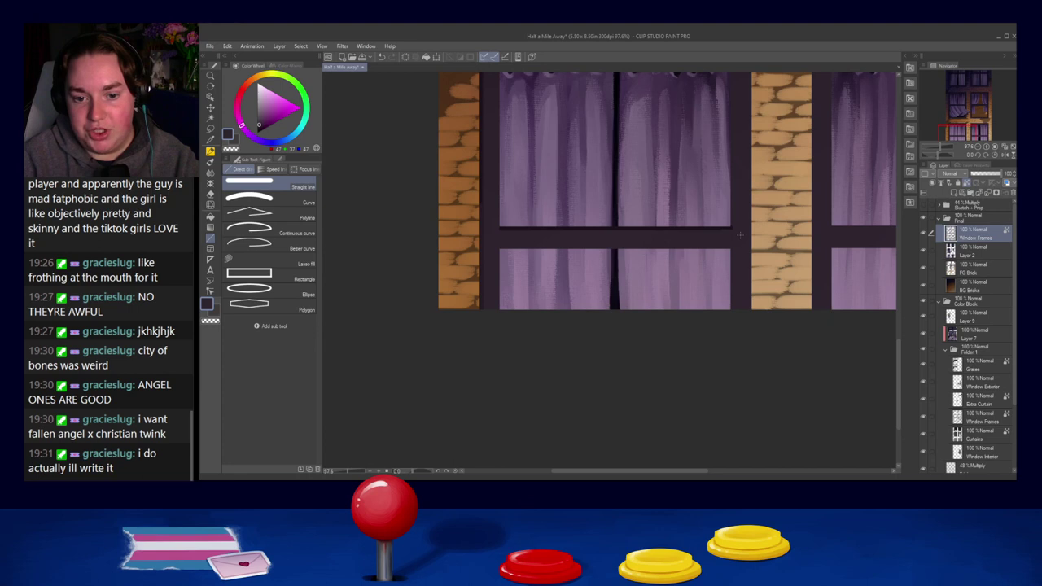
left_click_drag(721, 234, 737, 234)
key("ctrl+z")
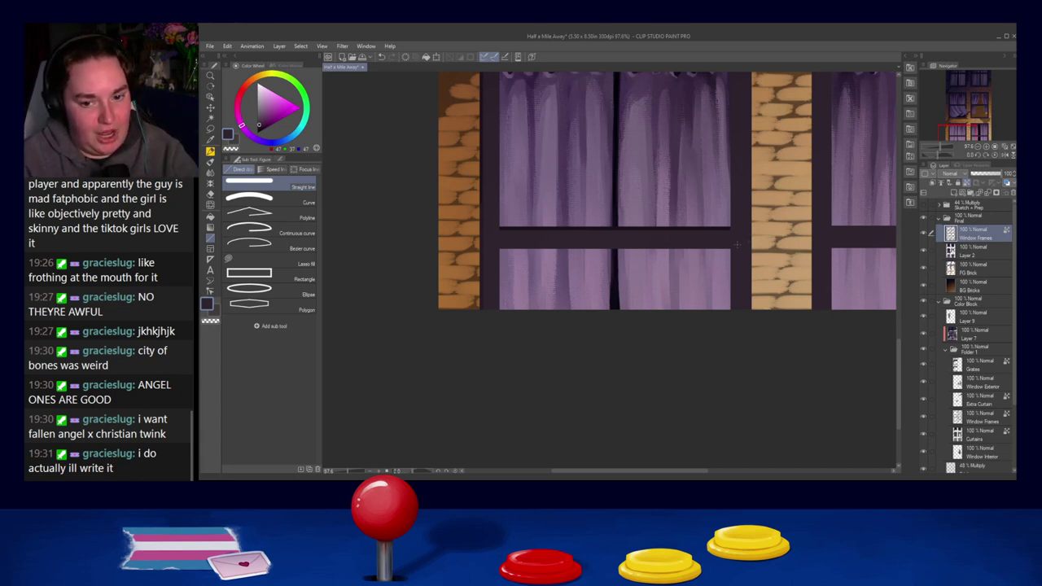
Resample the dark shade from the crossbar line and try a line along the inner right edge of the lower-left window's frame.
left_click(729, 229, "alt")
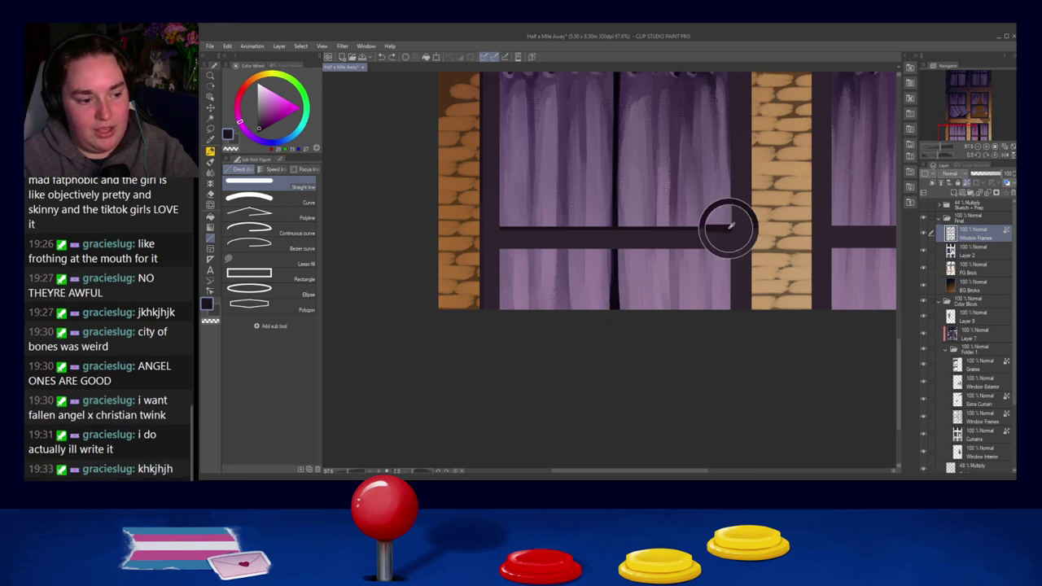
left_click(727, 228, "alt")
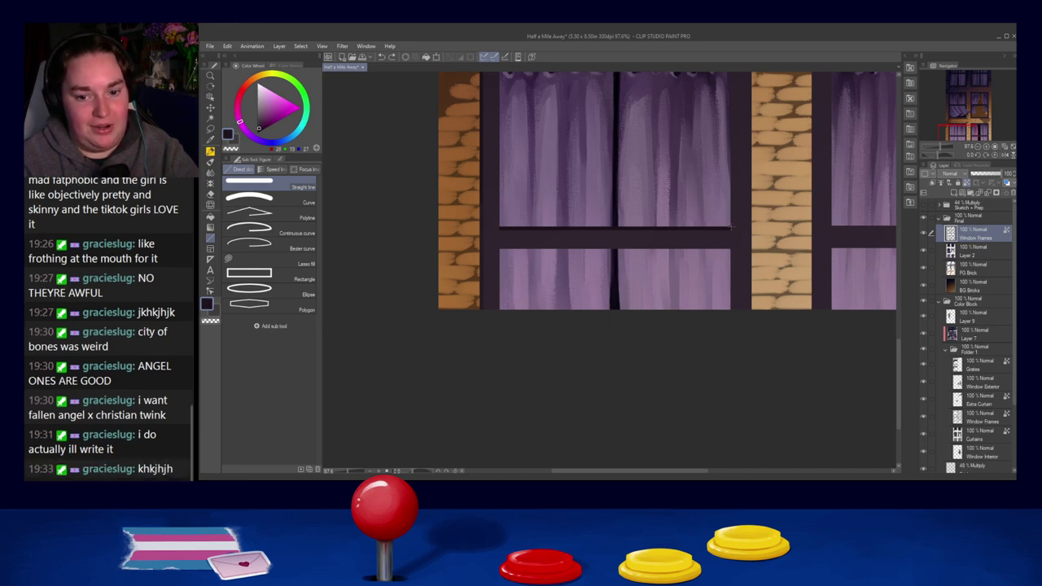
left_click_drag(738, 225, 677, 247)
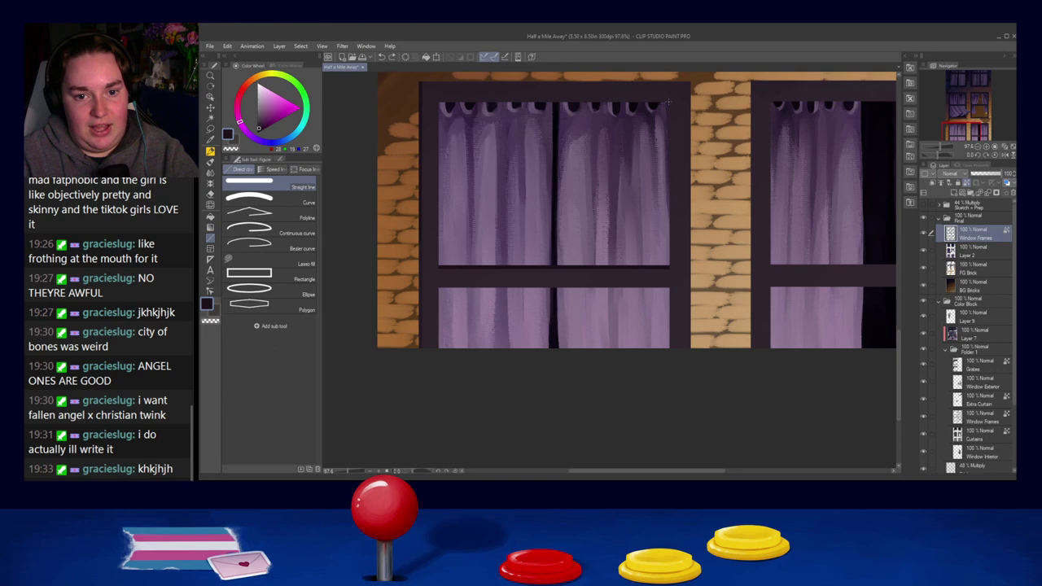
key("ctrl+z")
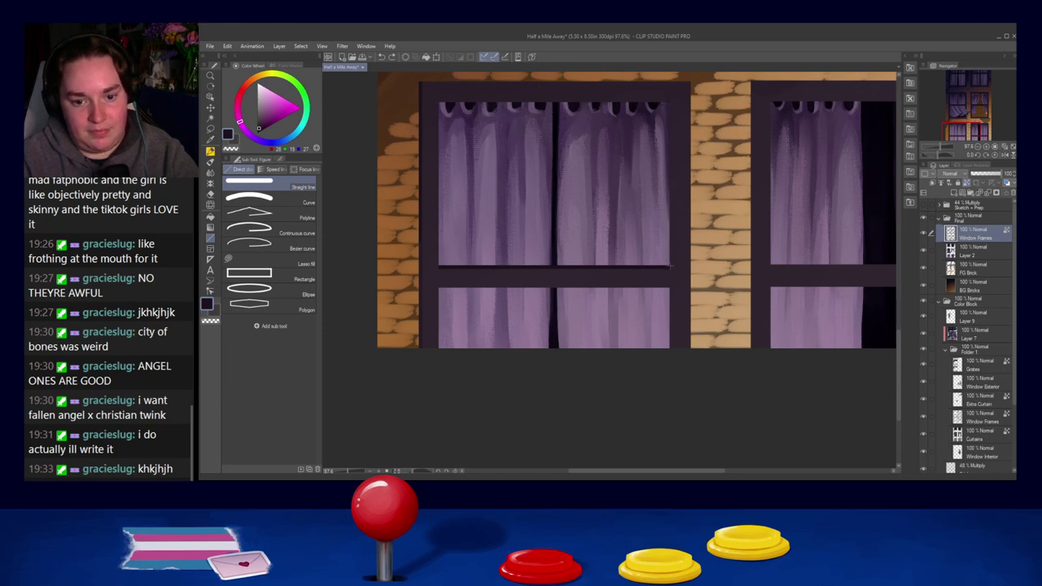